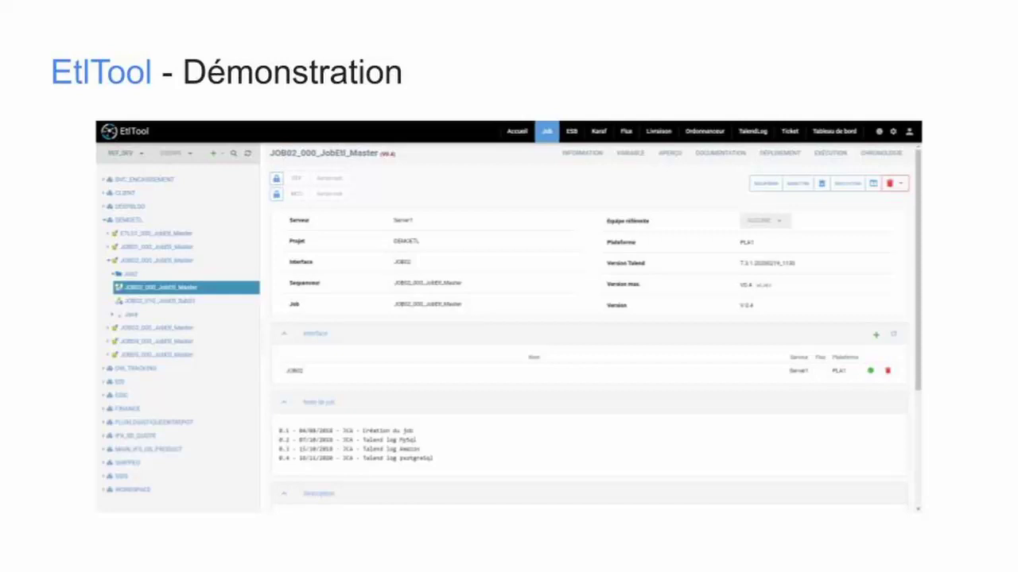
- Leave the slide and bring up EtlTool's Accueil dashboard with its projects, jobs, users and teams
click(529, 59)
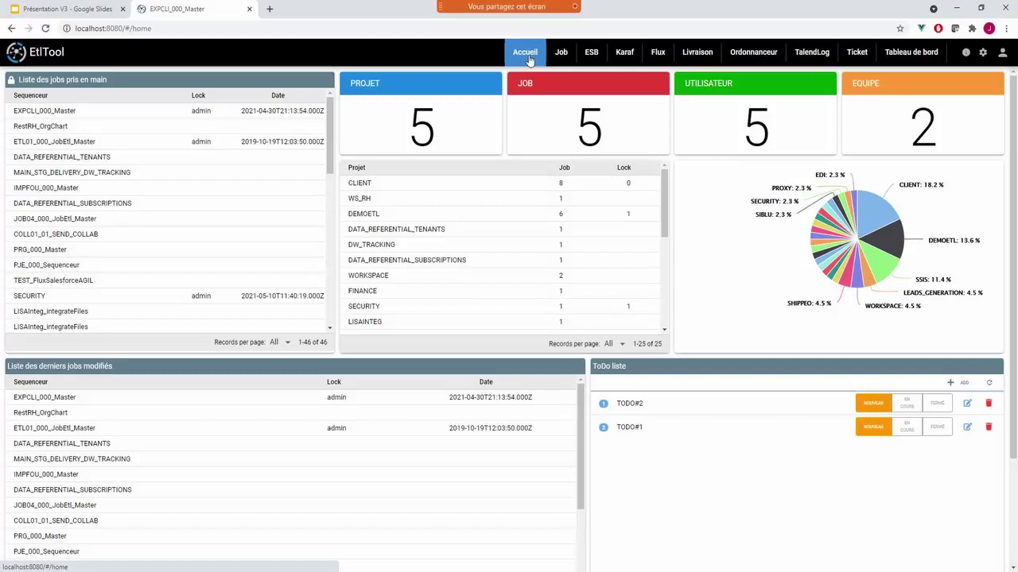
- Reload the Accueil dashboard, then go to the Job page with the REF_DEV project tree
click(526, 57)
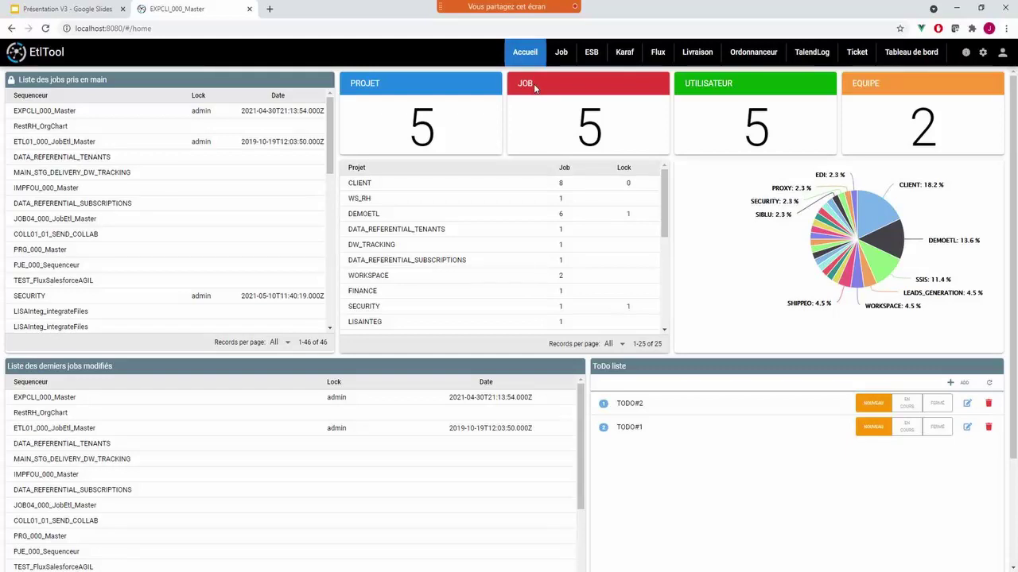
click(561, 54)
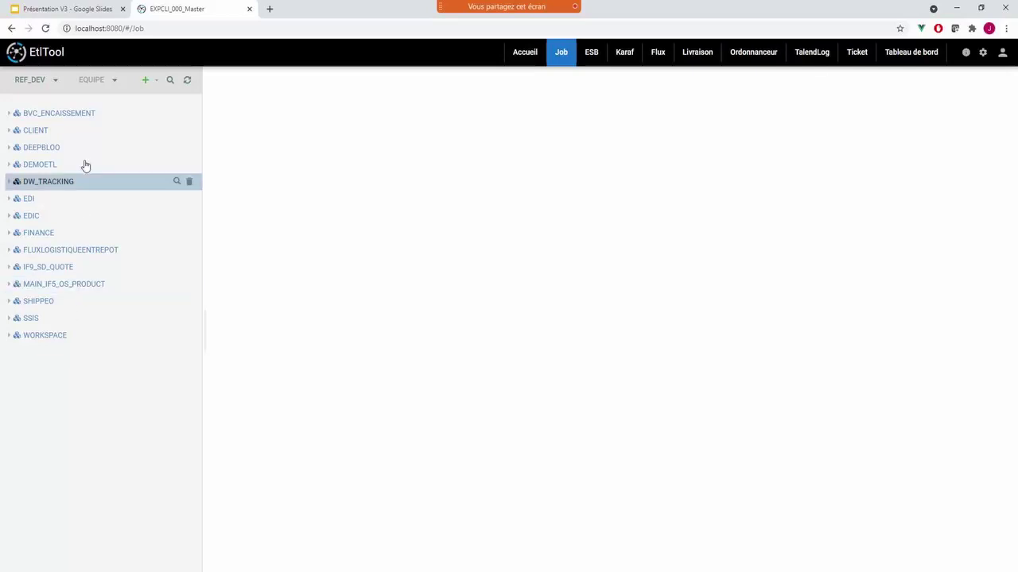
- Expand CLIENT and EXPCLI_000_Master in the tree and open the job's V1.4 information page
click(41, 130)
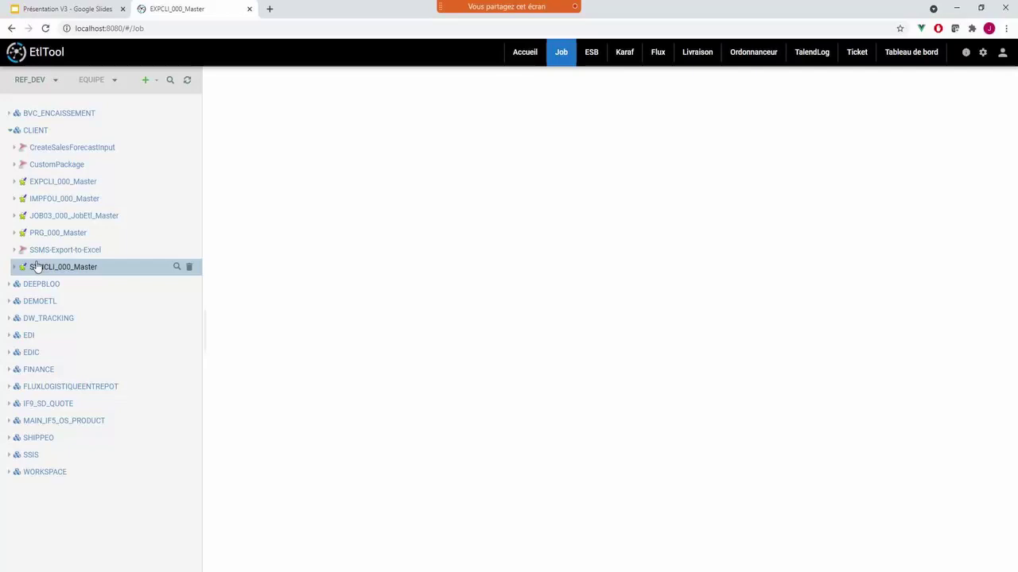
click(77, 182)
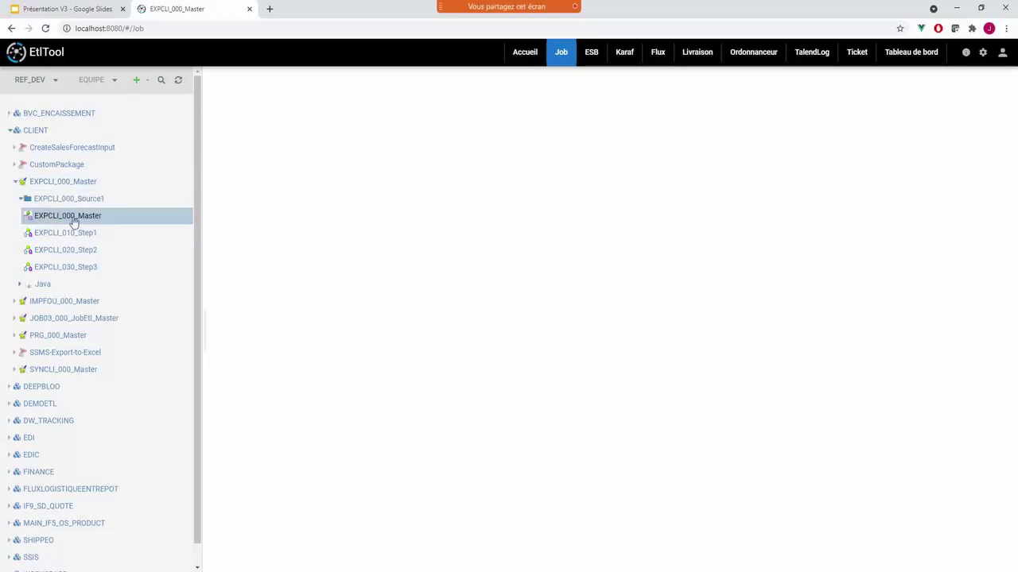
click(40, 220)
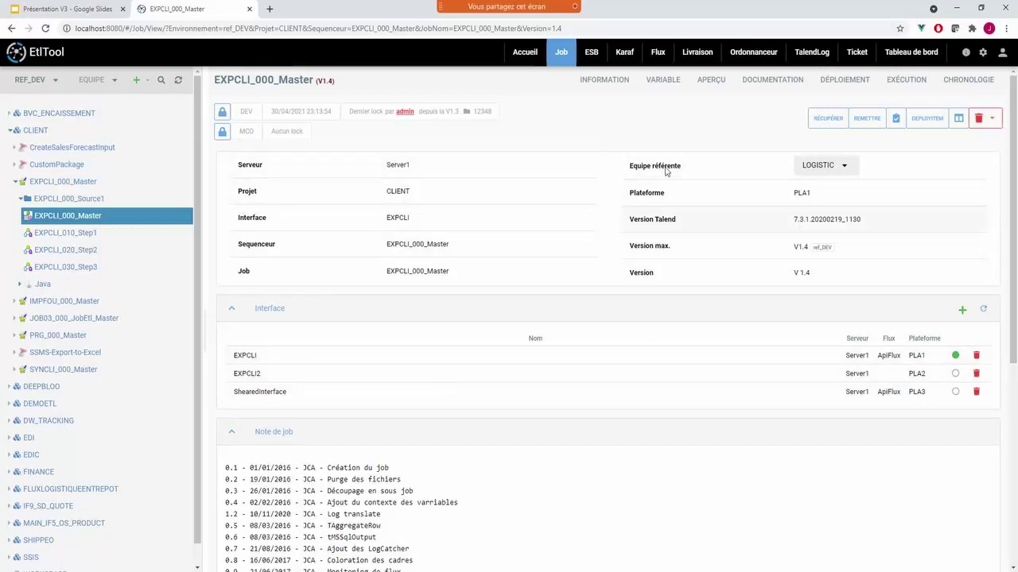
scroll(536, 321, down, 4)
scroll(534, 322, up, 4)
- Show the EXPCLI_000_Master workflow and review tJava_1's code, properties and XML
click(713, 84)
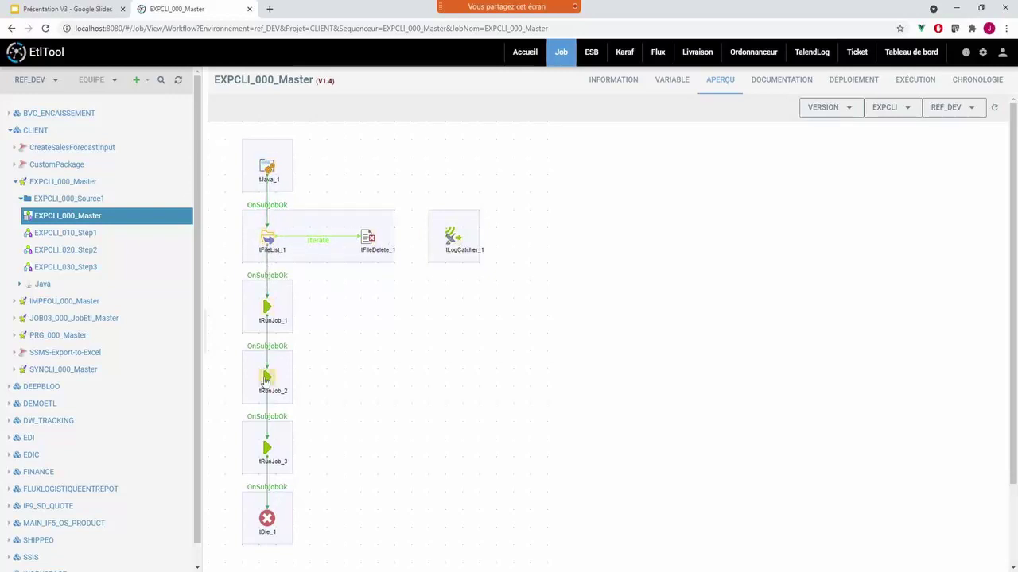
double_click(267, 171)
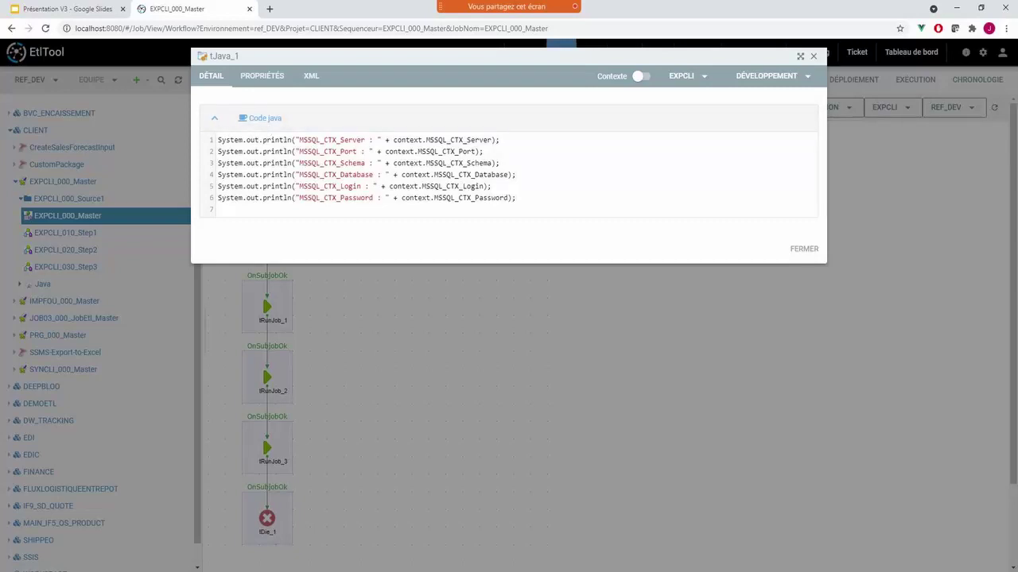
click(262, 76)
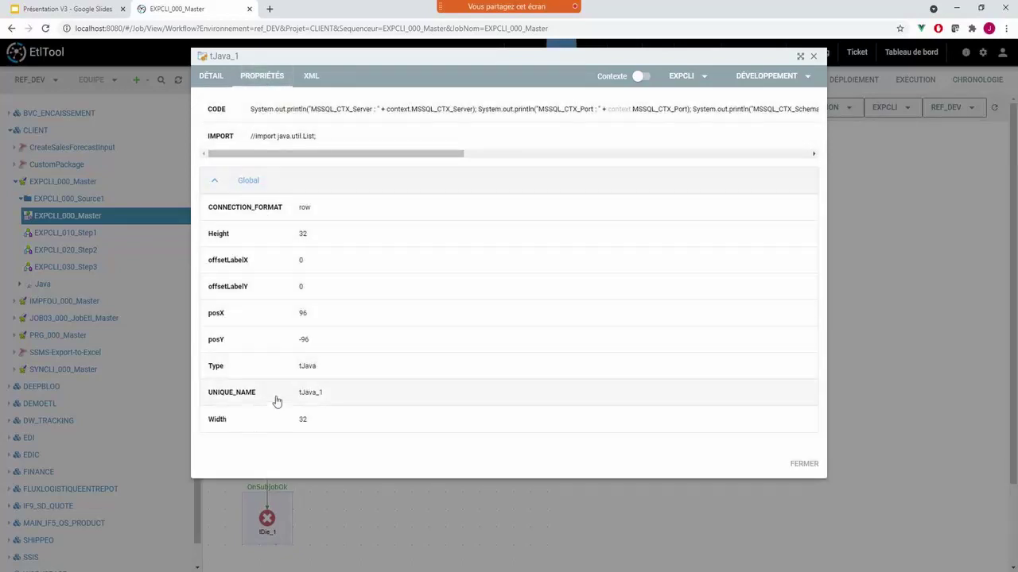
click(309, 77)
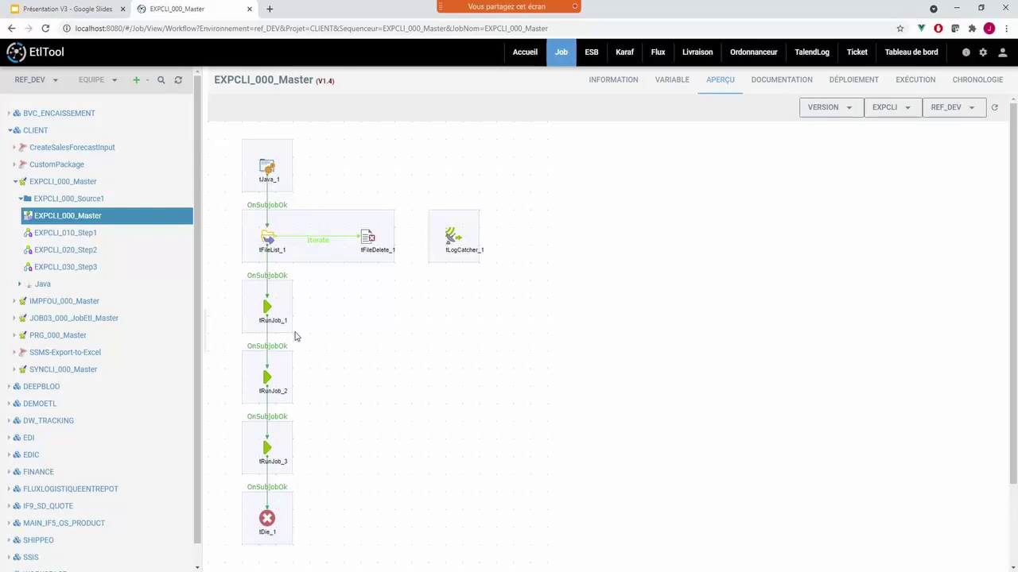
- Expand the Java routines folder and review the BarCode, Logger and SuppCaracteres code
click(21, 285)
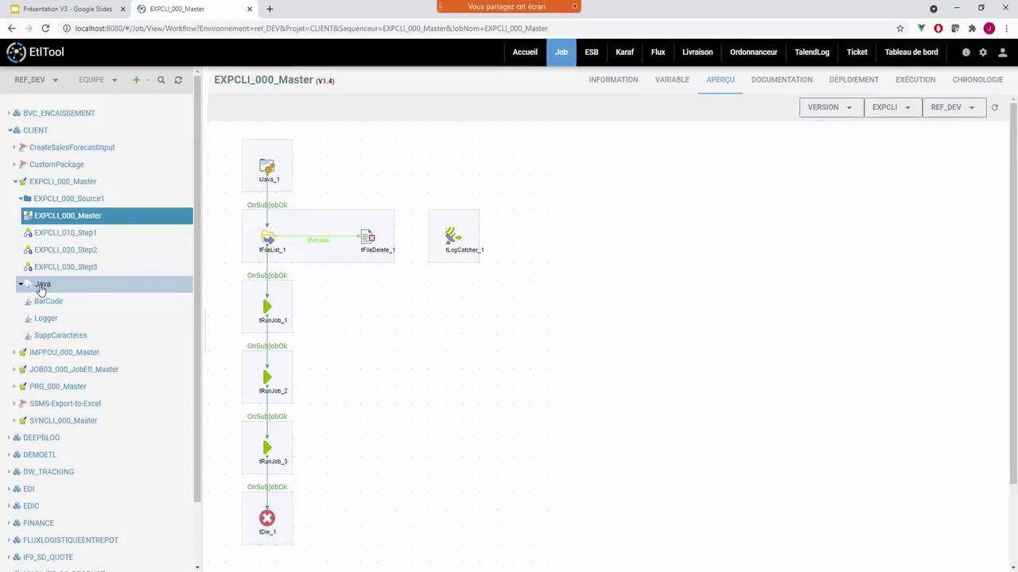
click(41, 289)
click(41, 289)
click(46, 300)
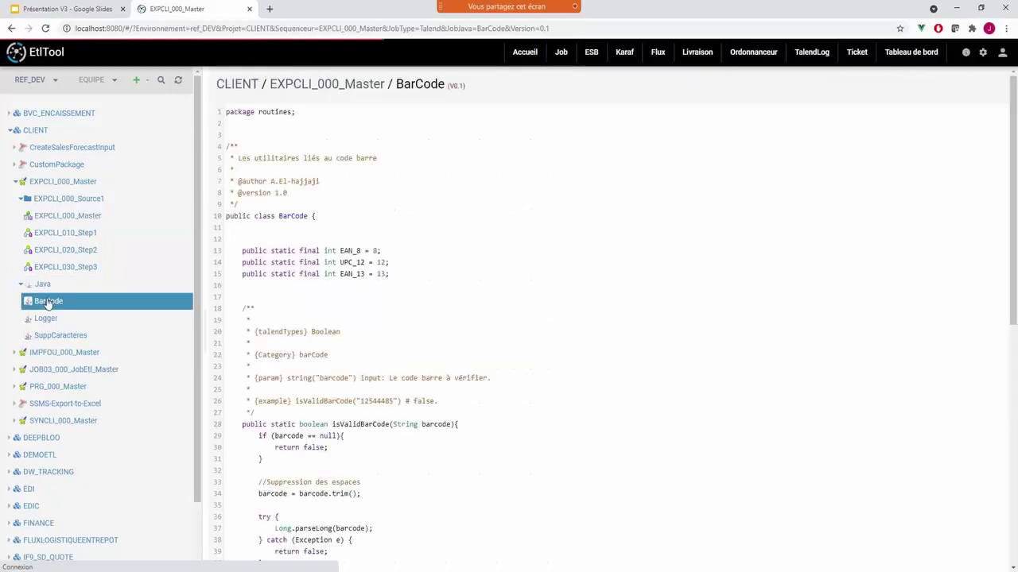
scroll(556, 318, down, 5)
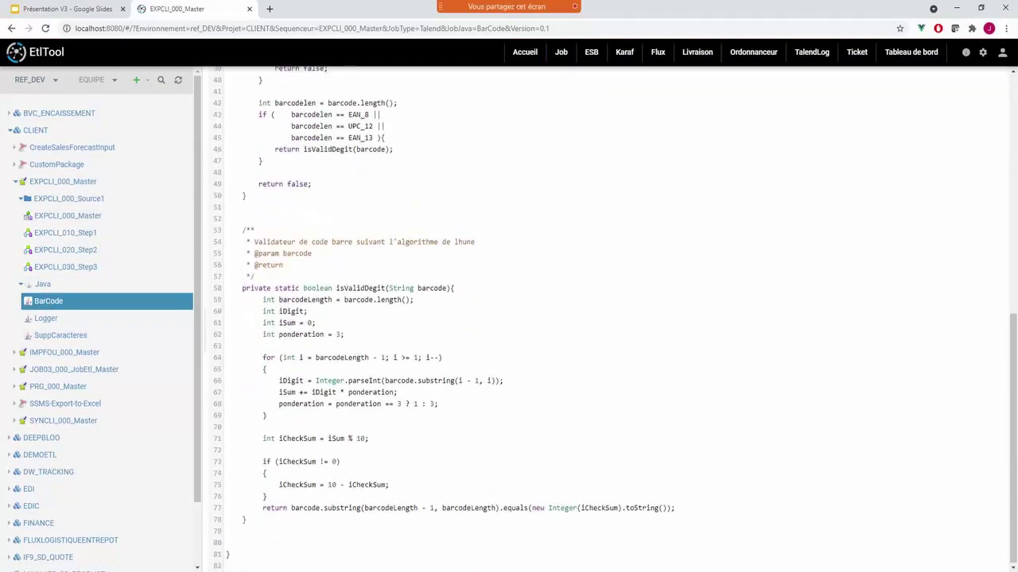
scroll(556, 318, up, 5)
click(36, 318)
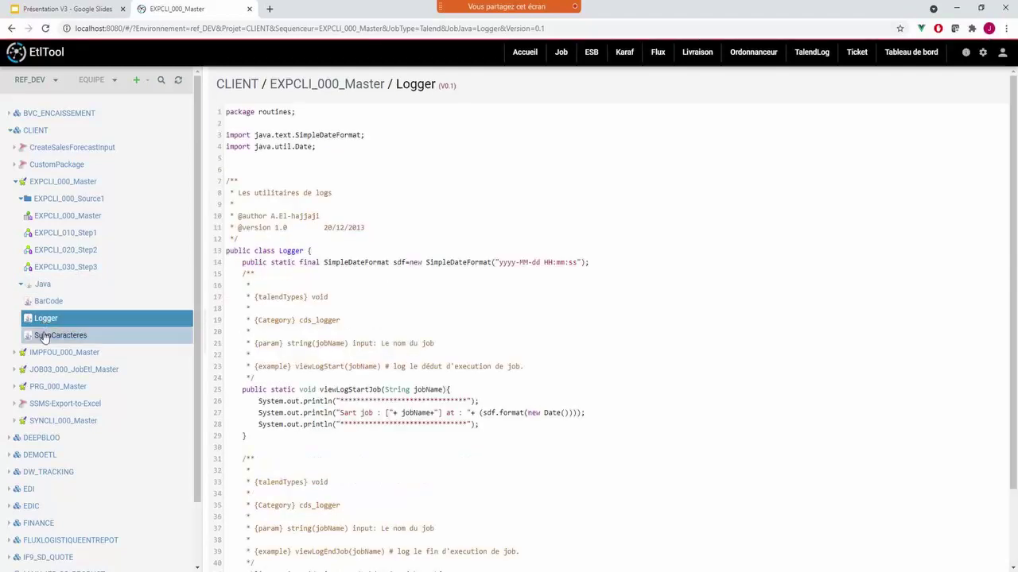
click(44, 334)
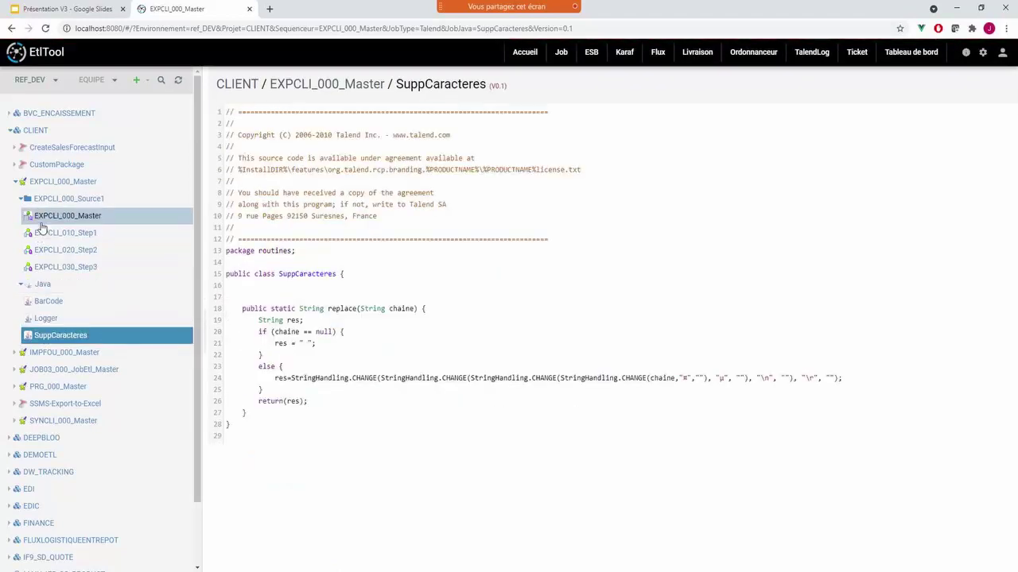
- Return to the EXPCLI_000_Master workflow diagram and expand SYNCLI_000_Master in the tree
click(39, 225)
click(716, 79)
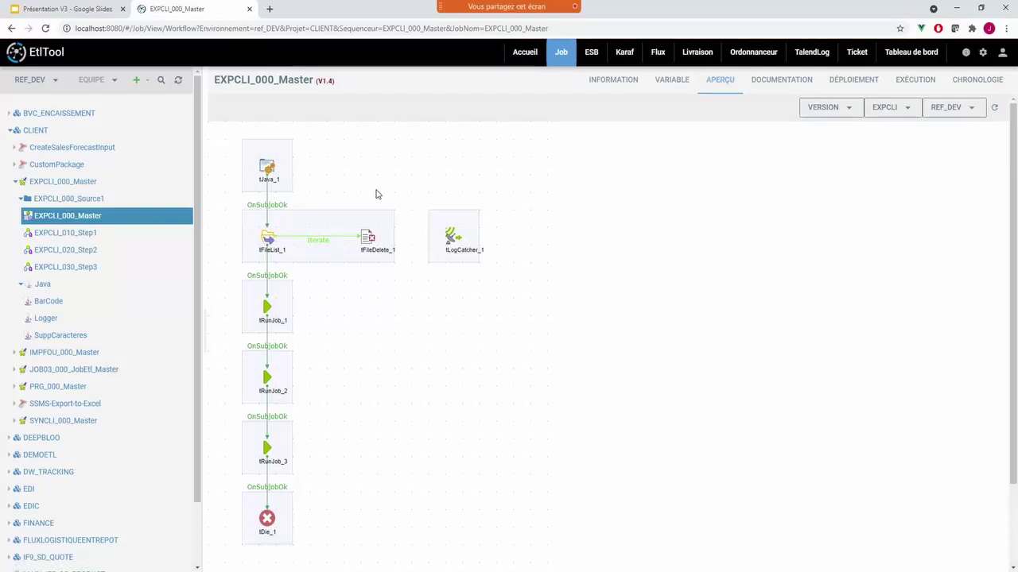
click(48, 421)
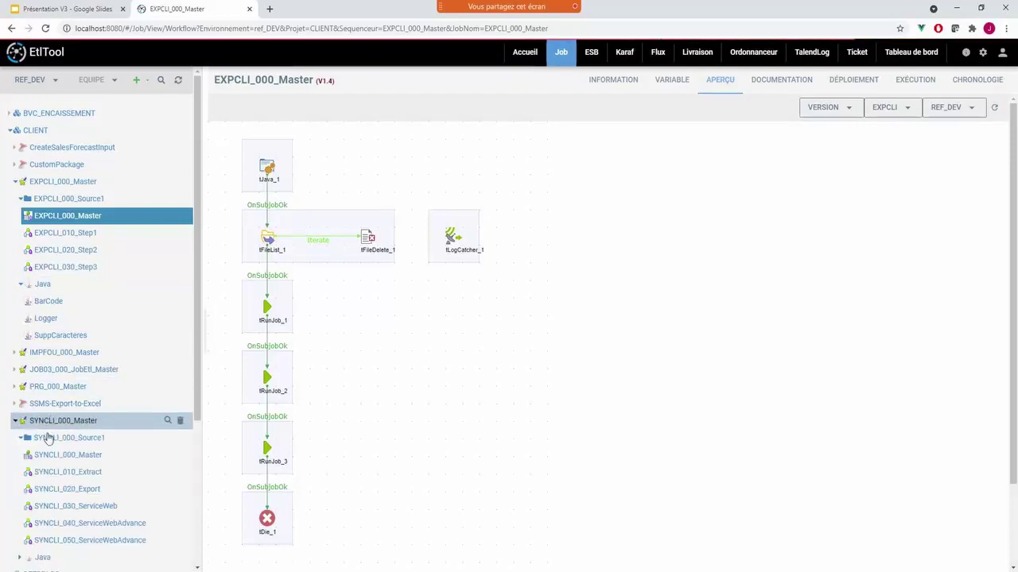
- Open SYNCLI_010_Extract's workflow and trace the ProduitID and Nom fields in tMap_1's mapping
click(64, 454)
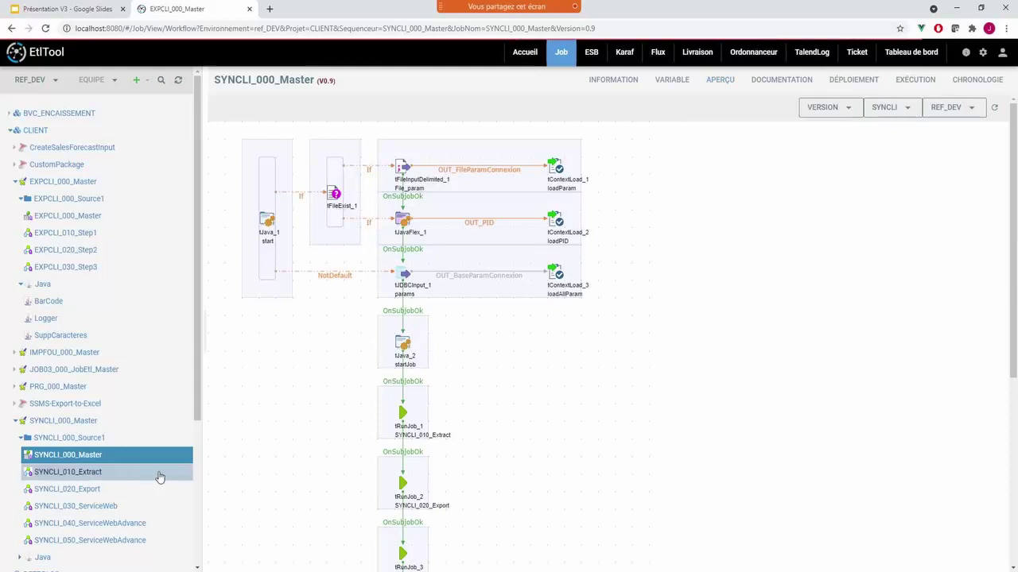
scroll(297, 370, down, 4)
click(82, 476)
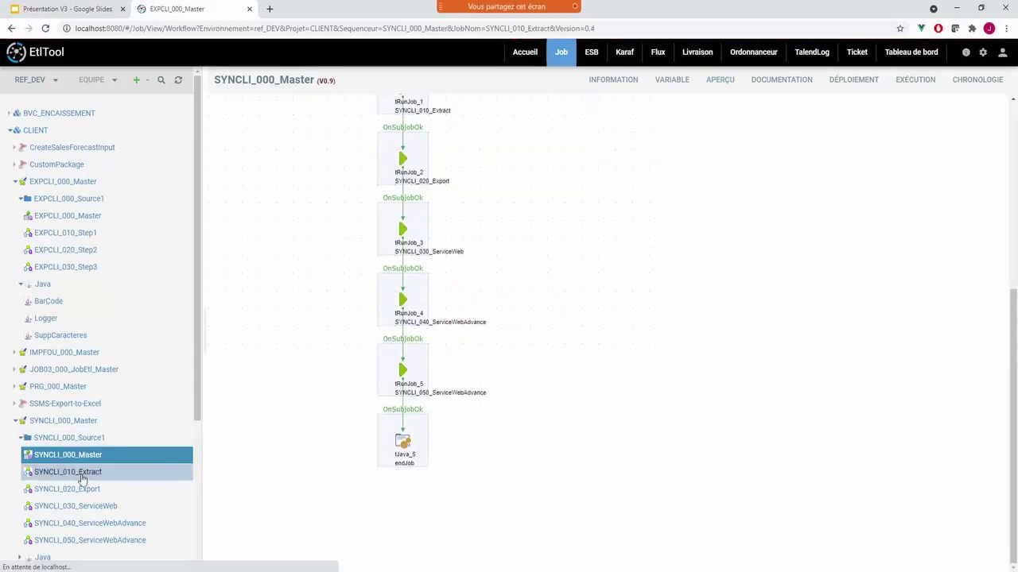
scroll(358, 339, down, 3)
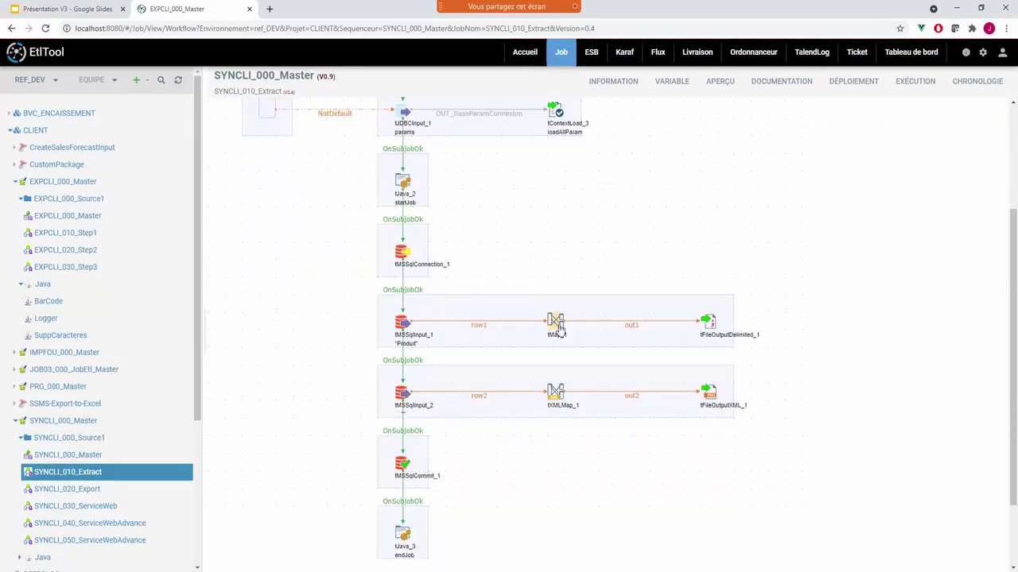
double_click(556, 322)
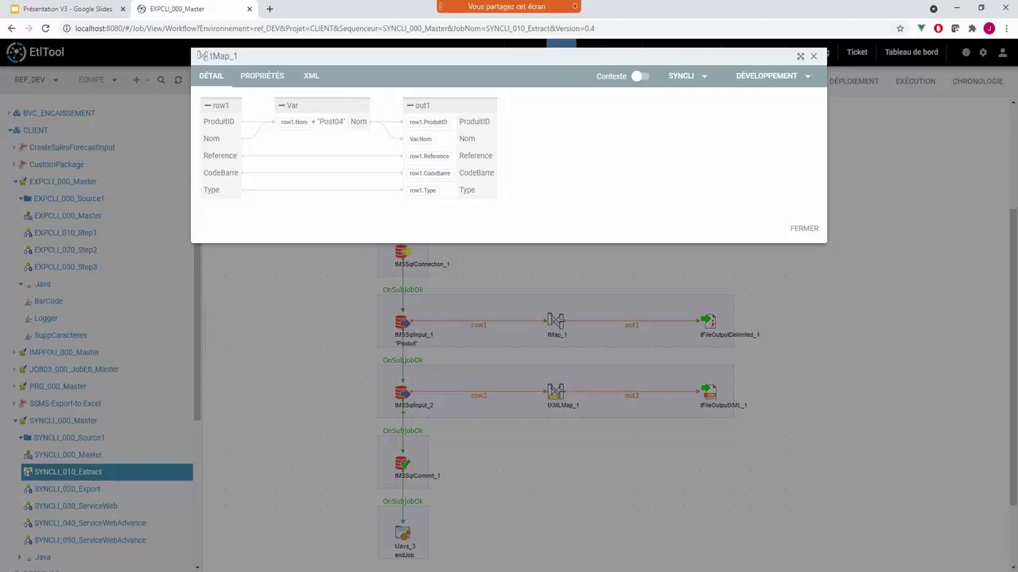
click(218, 121)
click(212, 138)
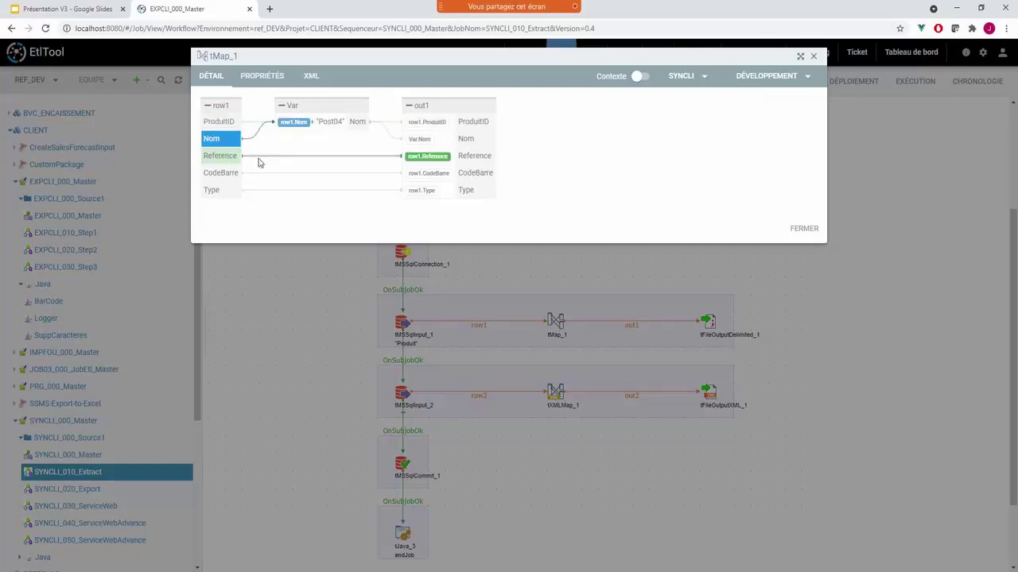
click(816, 229)
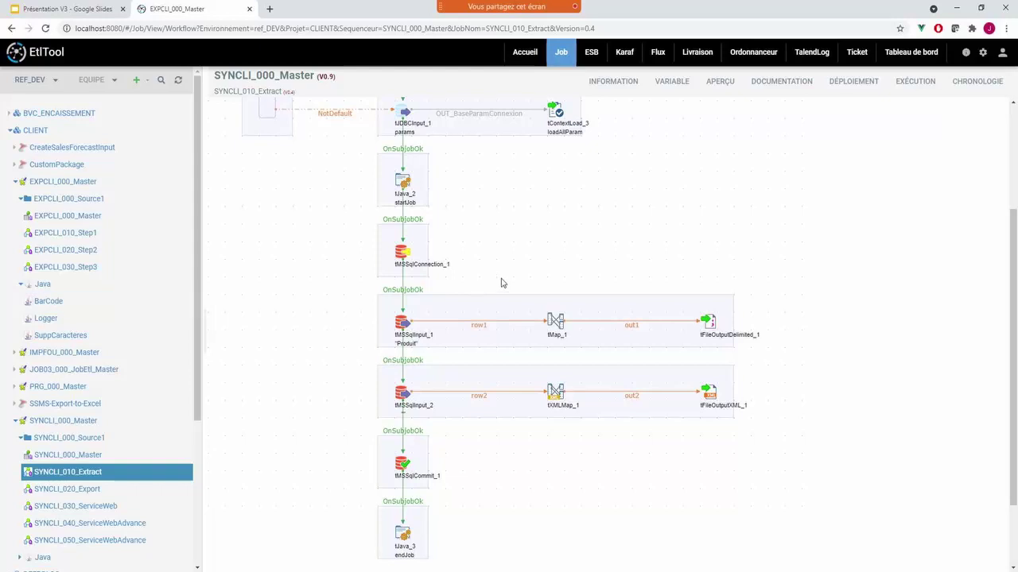
- Inspect tMSSqlInput_1's SELECT TOP 100 query on Produit
scroll(545, 258, up, 3)
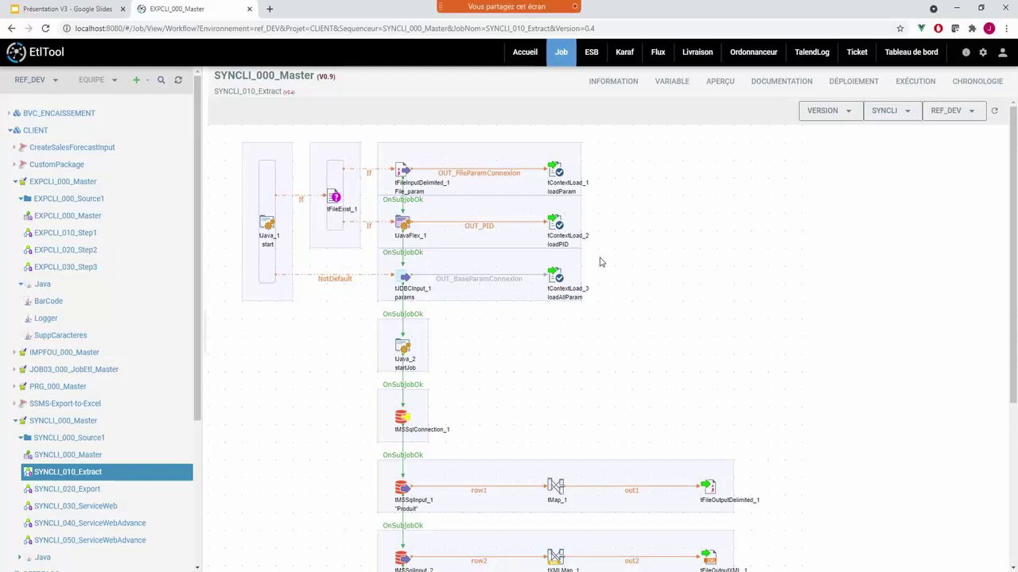
double_click(401, 488)
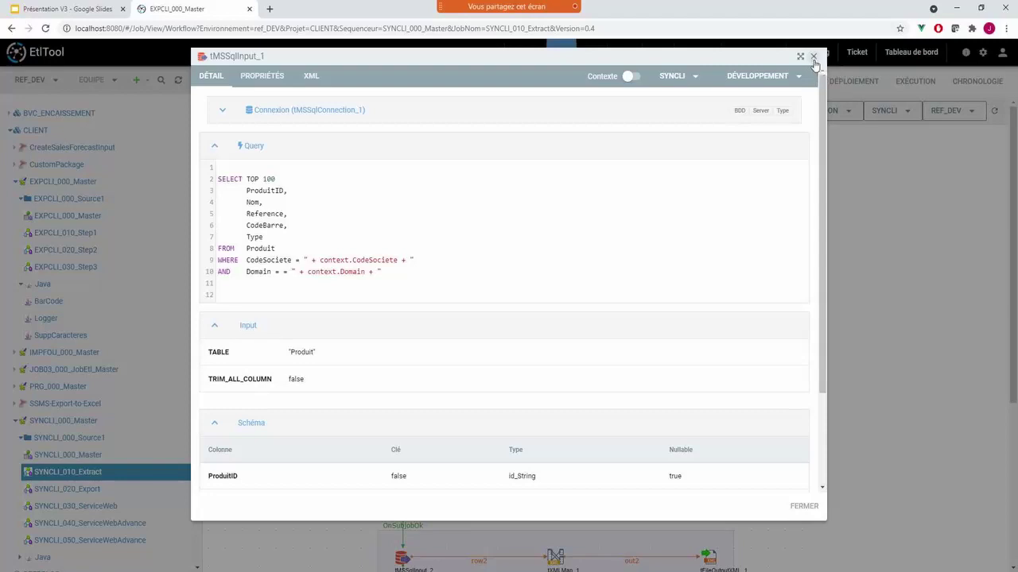
click(813, 58)
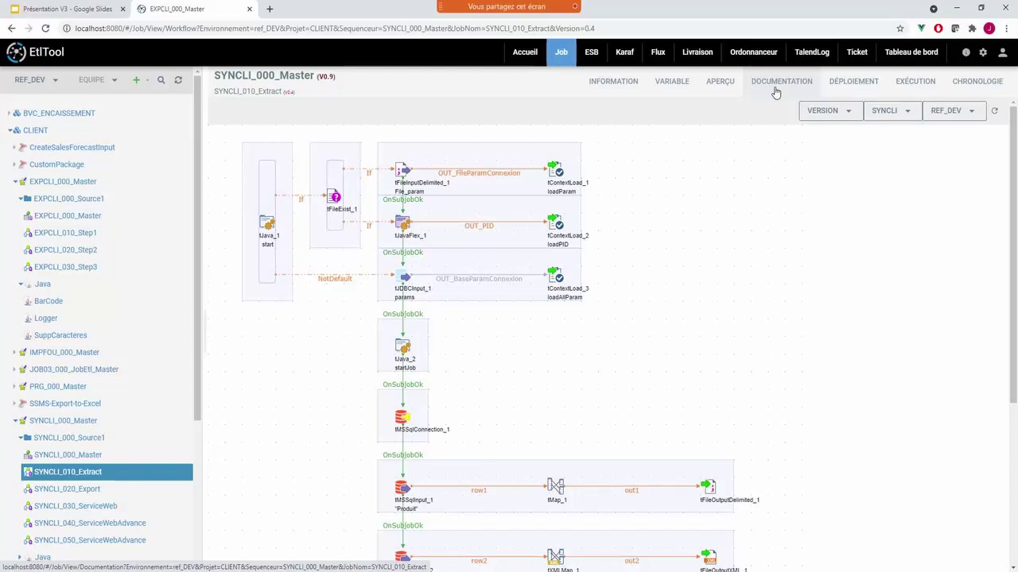
- Open EXPCLI_000_Master's documentation and collapse every section except the Evolution history (V1.5, V1.4)
click(775, 87)
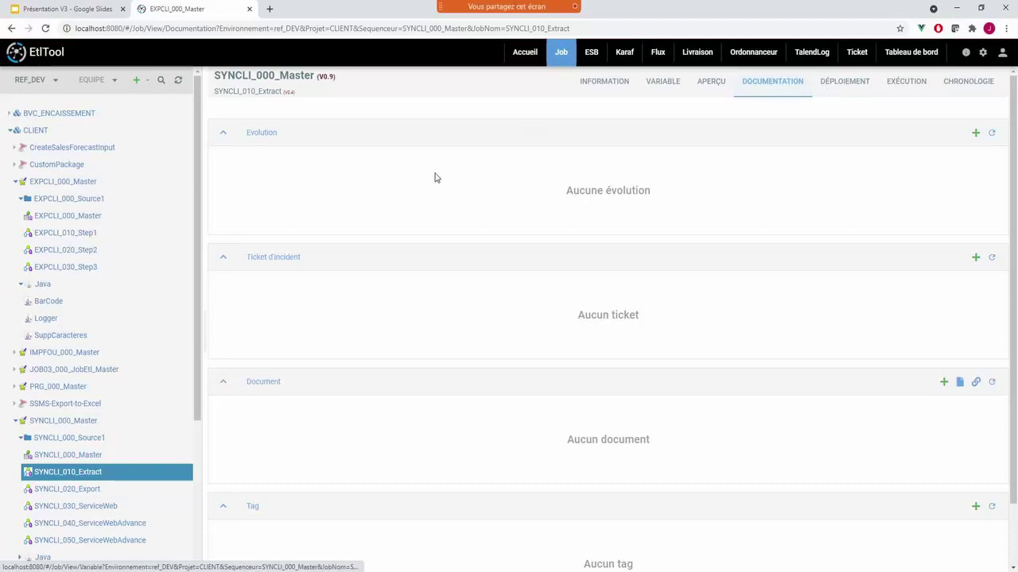
click(96, 215)
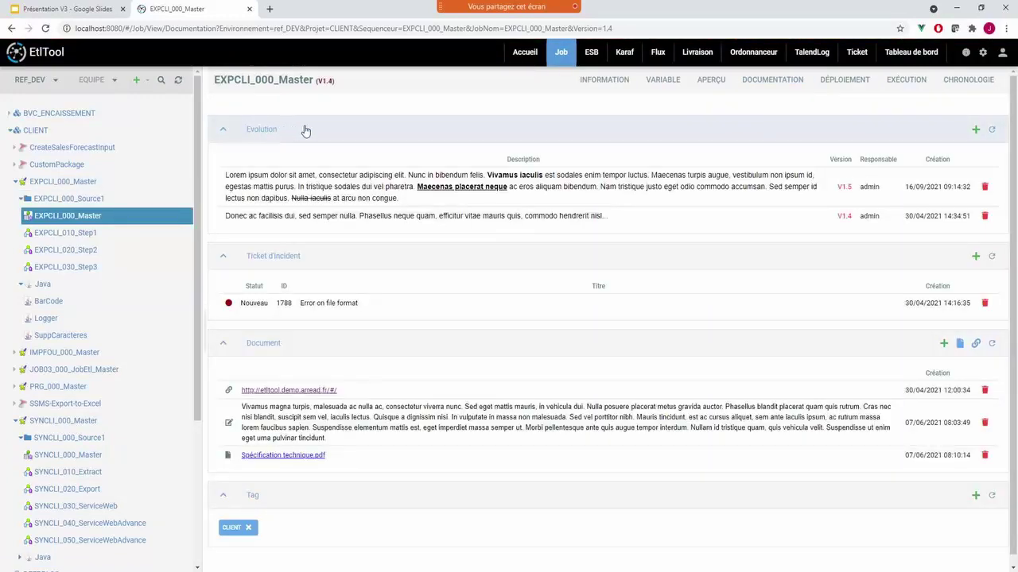
click(305, 129)
click(307, 157)
click(303, 182)
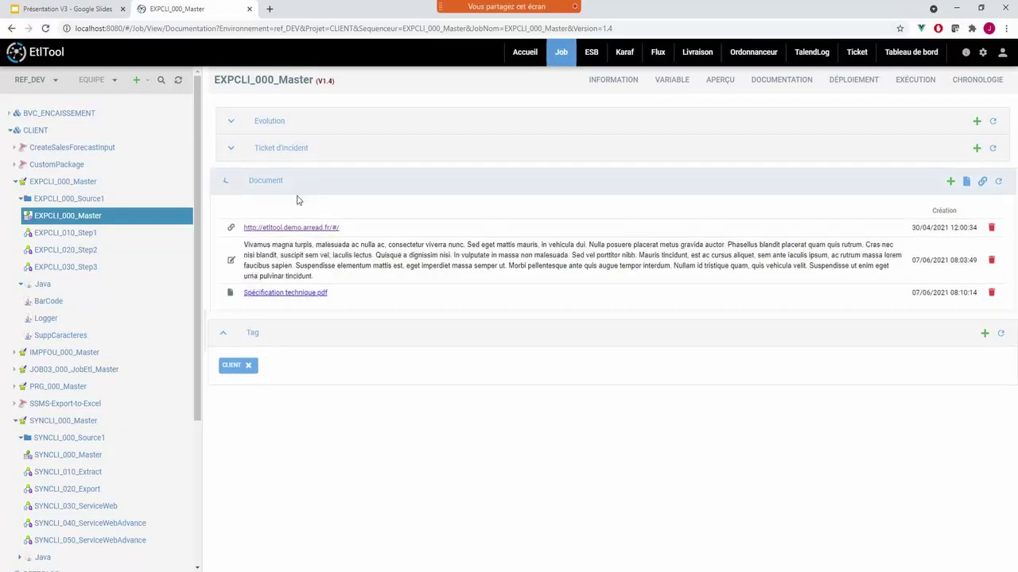
click(291, 213)
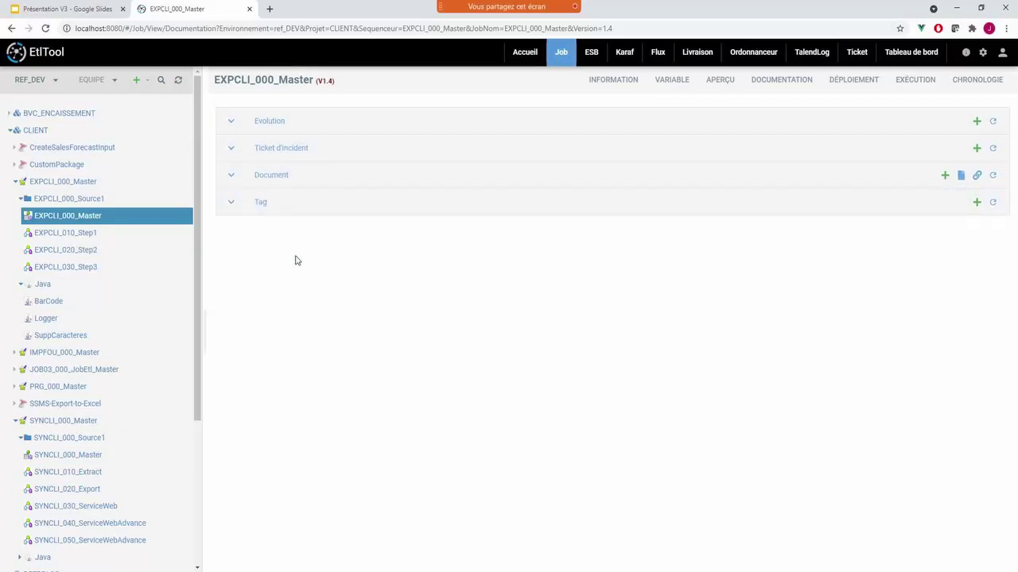
click(291, 121)
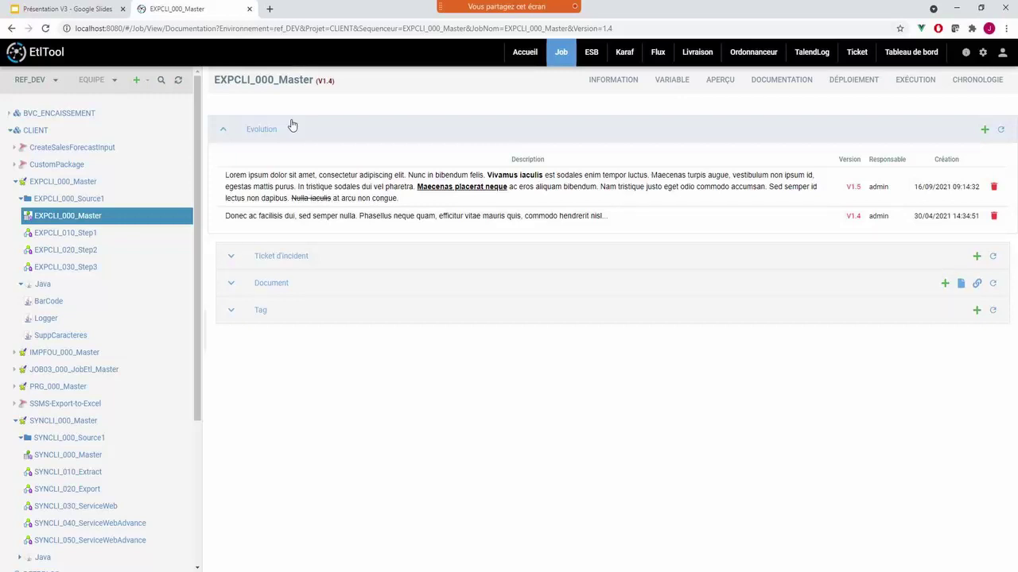
- Draft a version 1.4 evolution with tRunJob_1, tRunJob_2, tRunJob_3 and tDie_1, then discard it
click(984, 129)
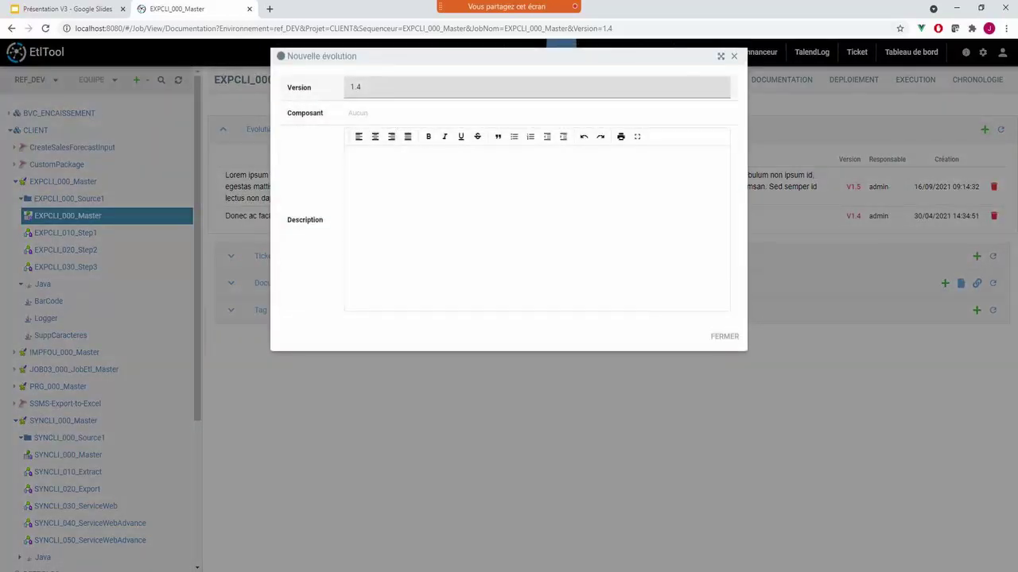
double_click(339, 85)
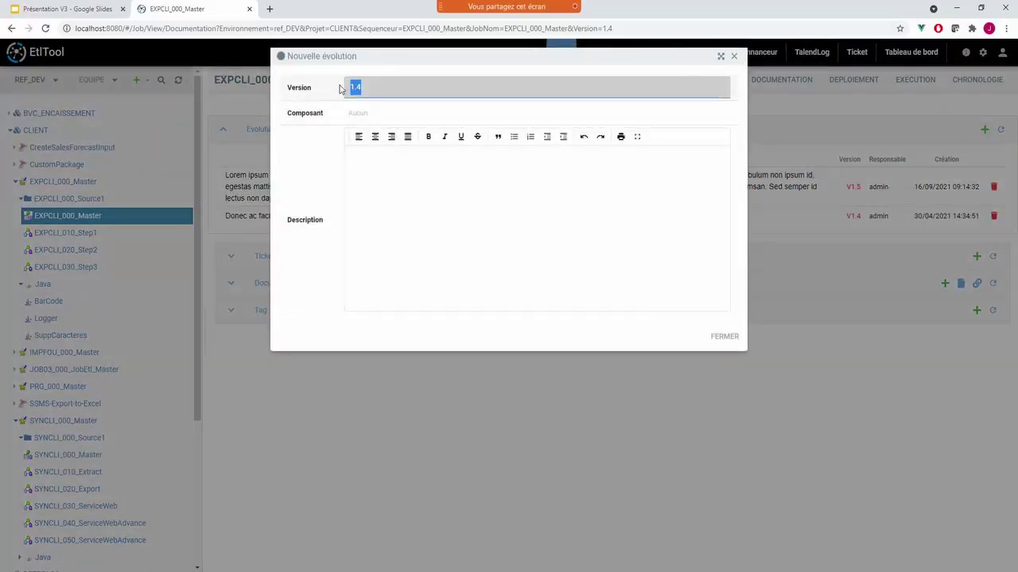
click(376, 119)
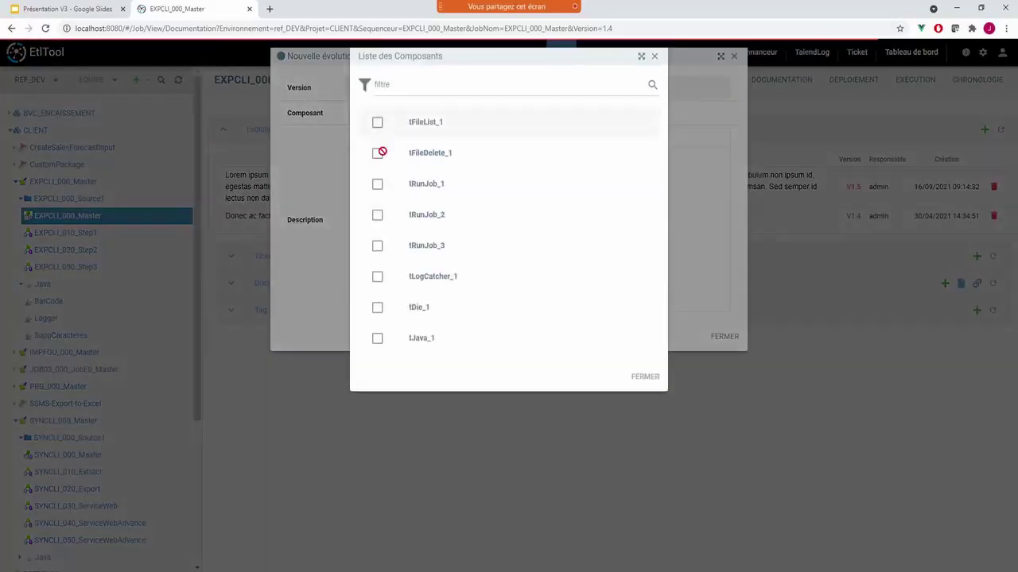
click(424, 195)
click(424, 217)
click(422, 248)
click(420, 307)
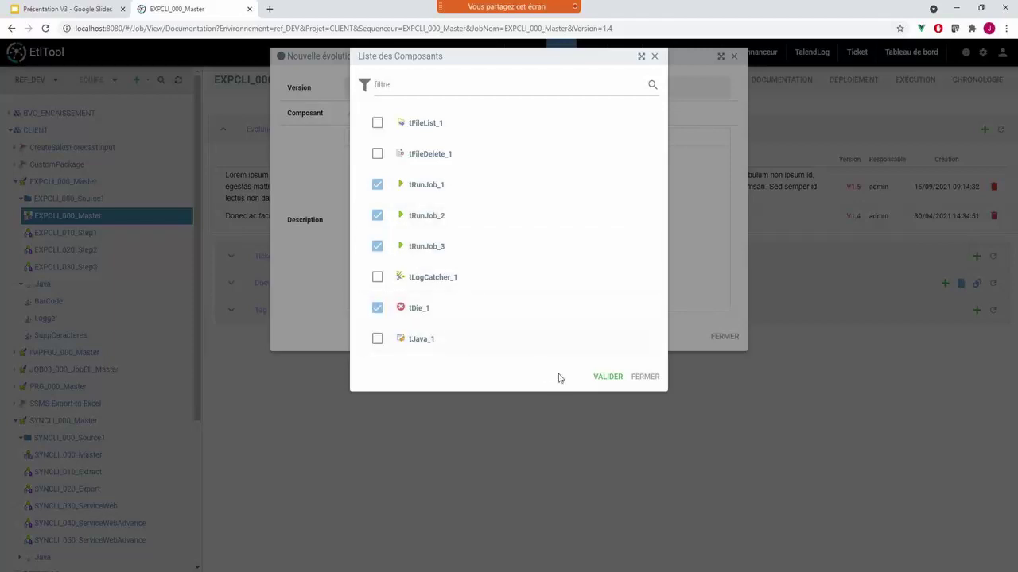
click(603, 376)
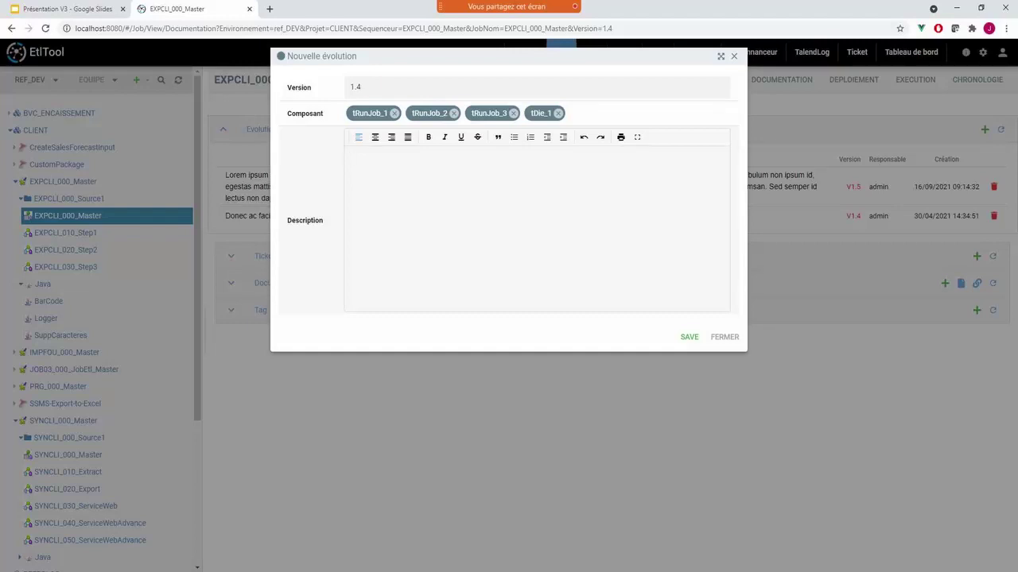
click(736, 338)
- Expand the incident tickets, then try a PRODUCTION, priority 2 ticket and close it unsaved
click(286, 256)
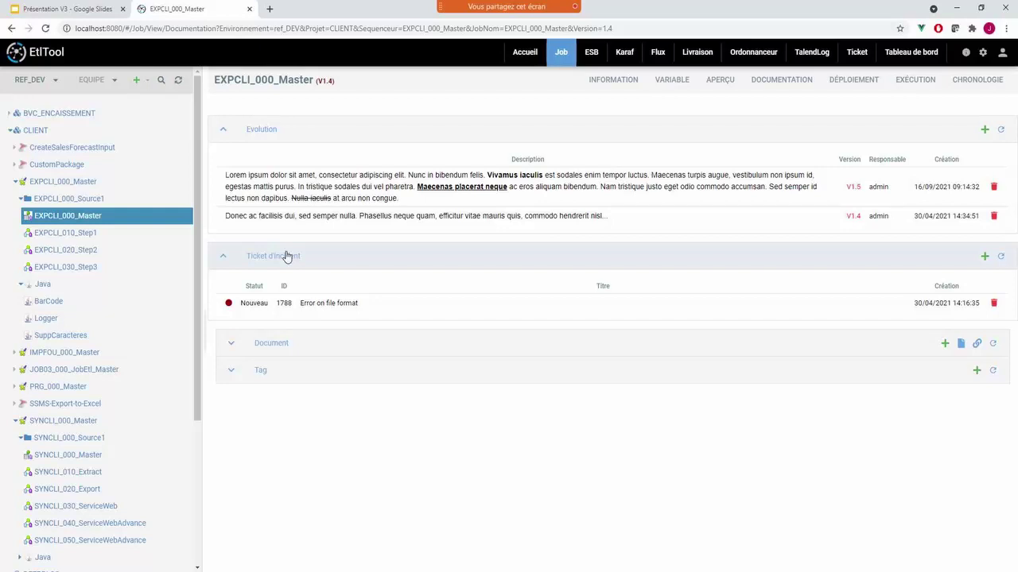
click(983, 256)
click(409, 88)
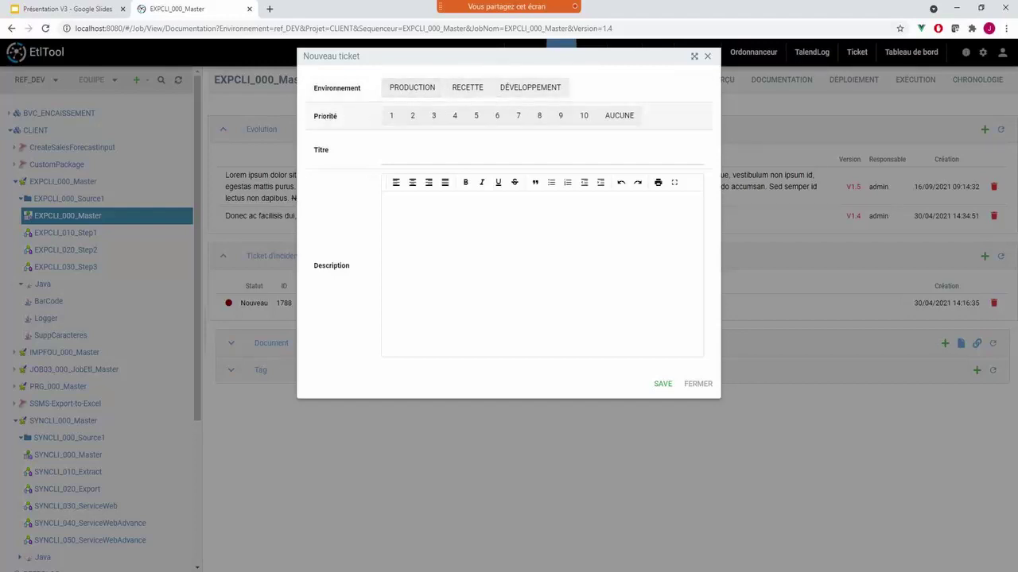
click(411, 118)
key(Tab)
key(Tab)
click(690, 384)
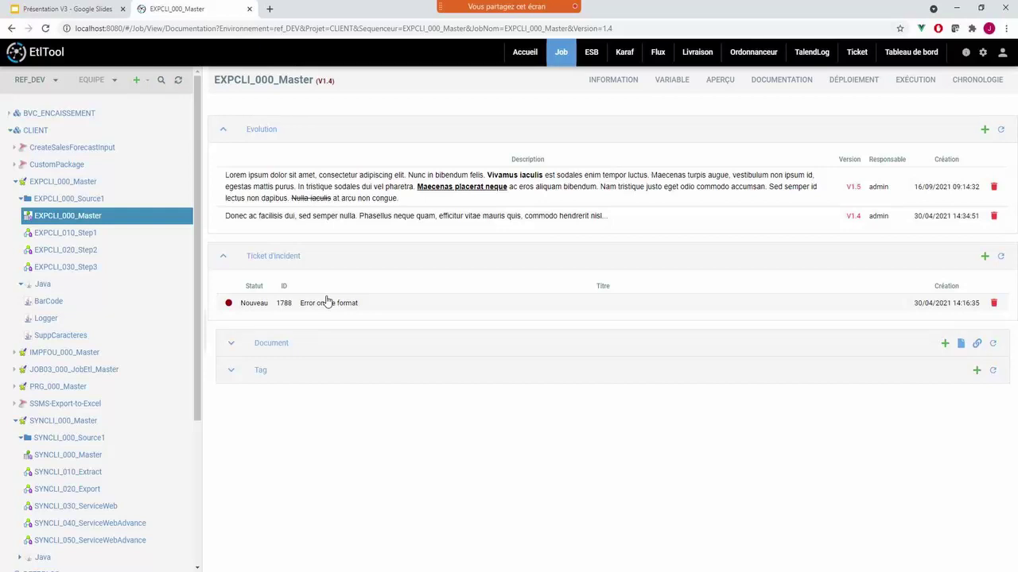
- Expand Documents and preview the note, file upload and web link forms, closing each unsaved
click(261, 342)
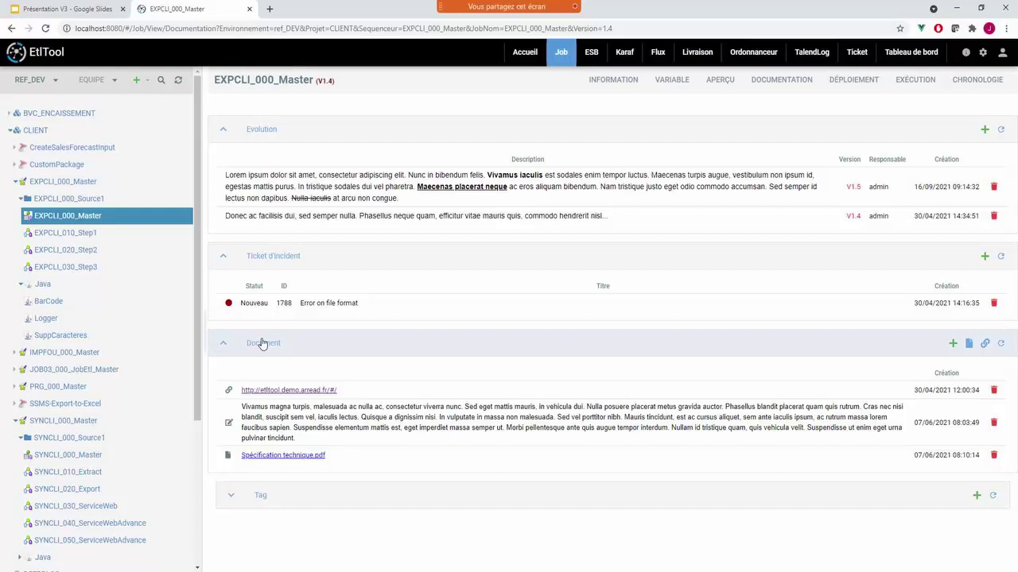
click(952, 343)
click(310, 103)
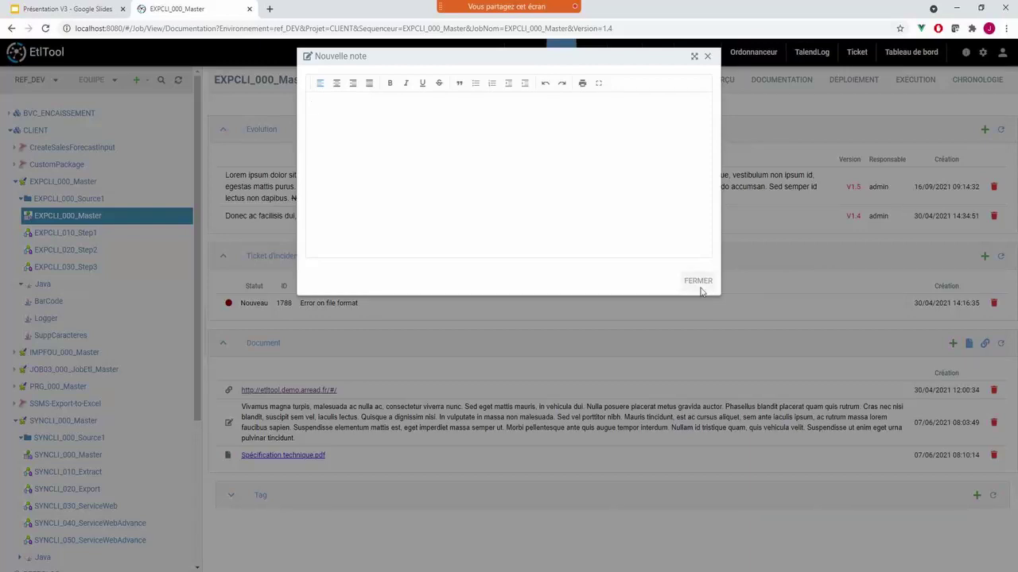
click(699, 283)
click(970, 347)
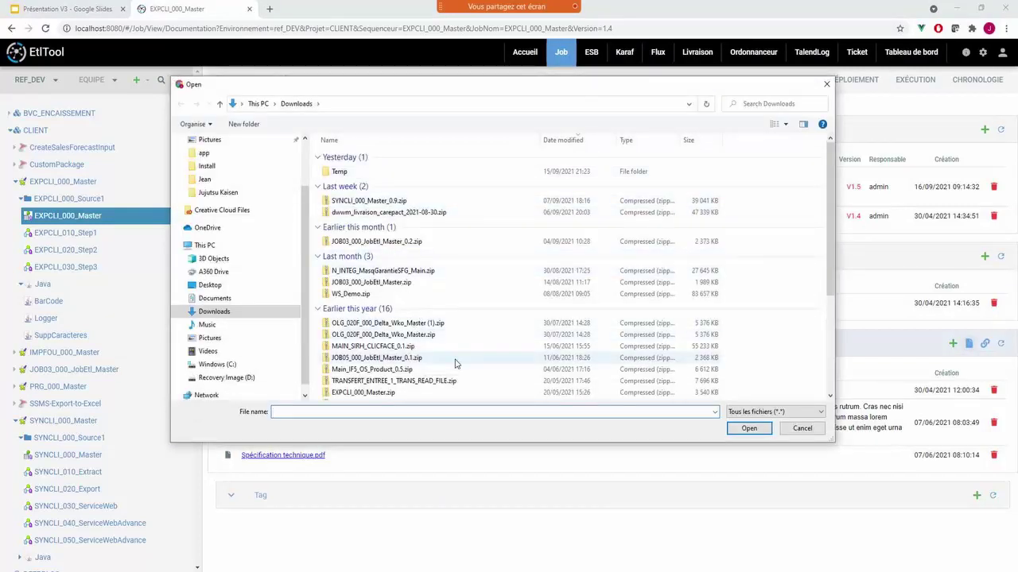
click(795, 434)
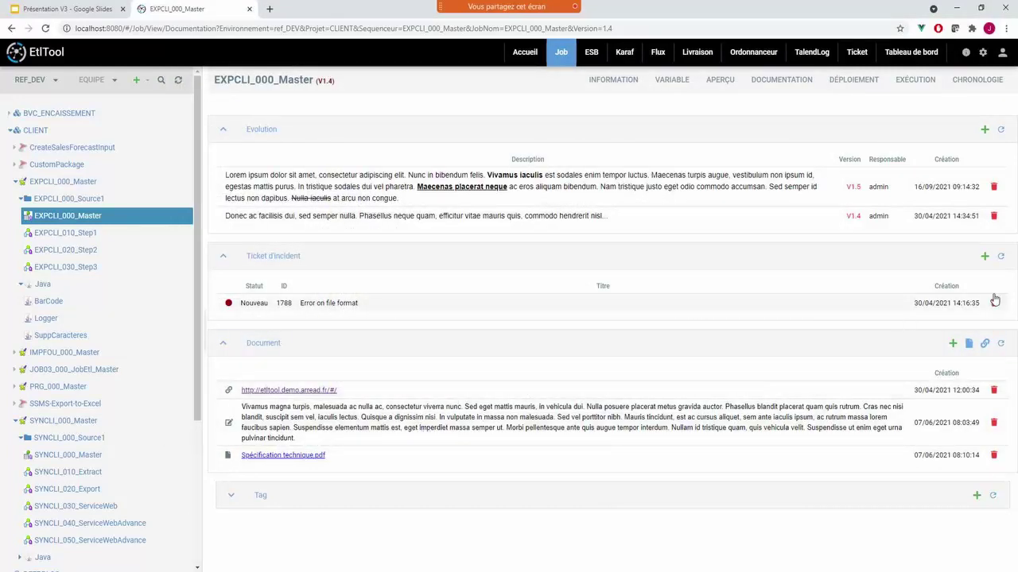
click(984, 342)
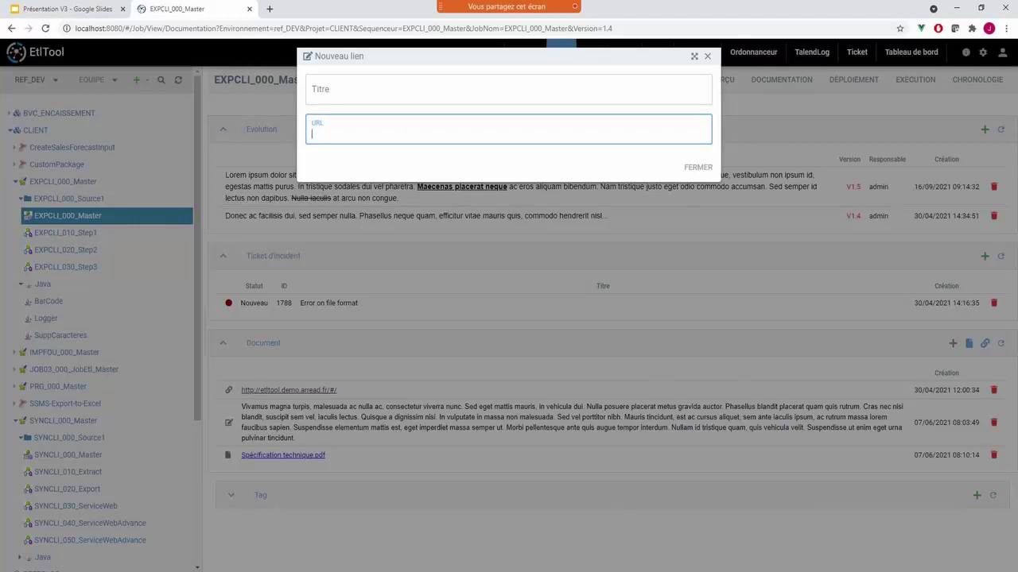
click(698, 167)
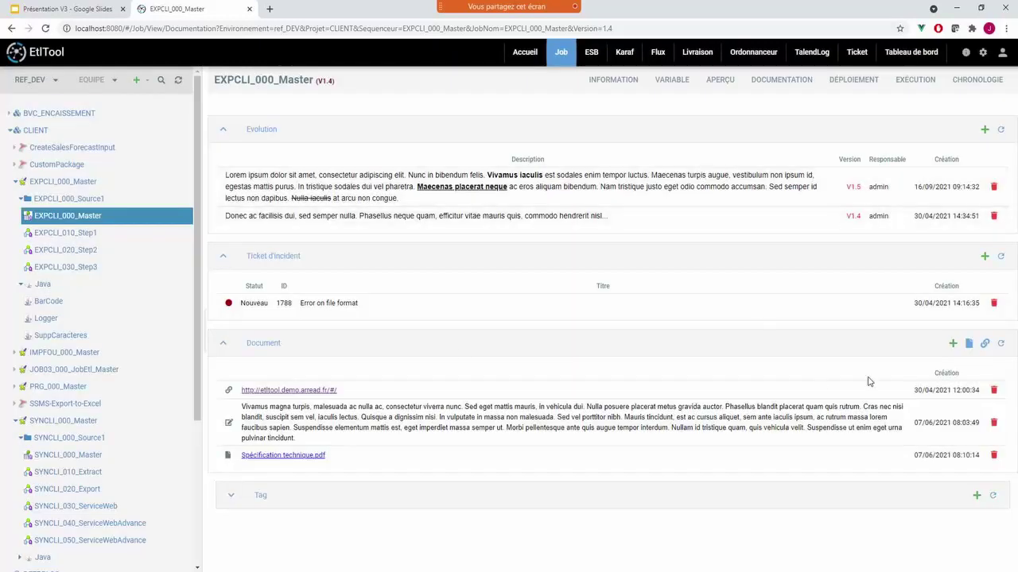
- Reveal the CLIENT tag under Tag and show the job's Chronologie timeline
click(280, 505)
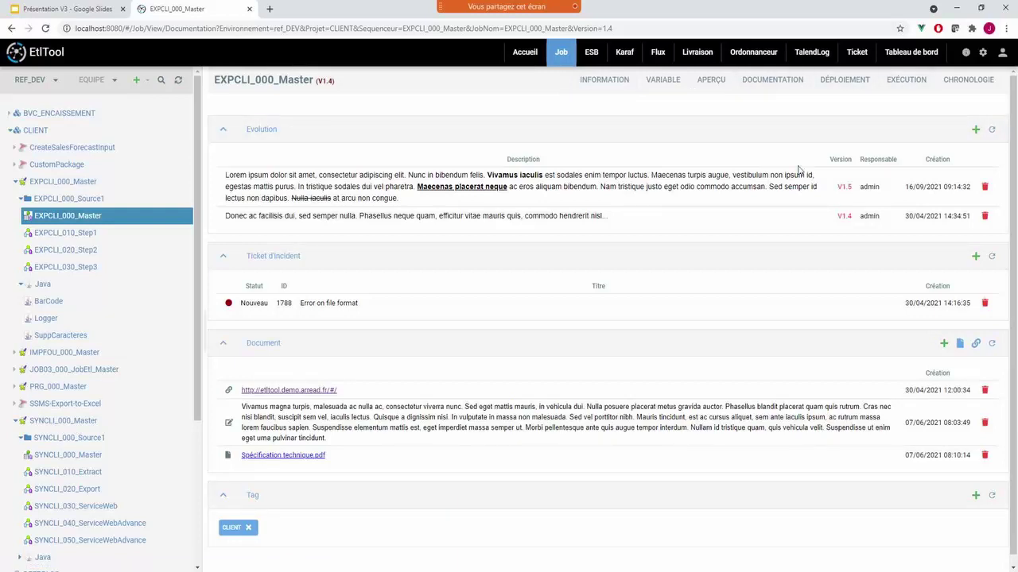
click(960, 87)
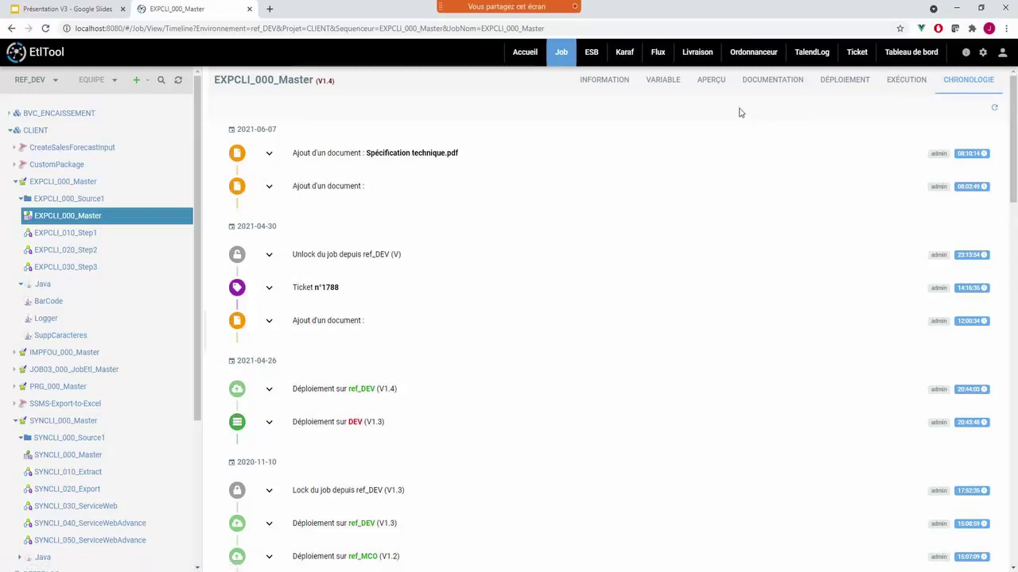
- Show EXPCLI_000_Master's Information page and scroll to its Note de job list and back
click(598, 84)
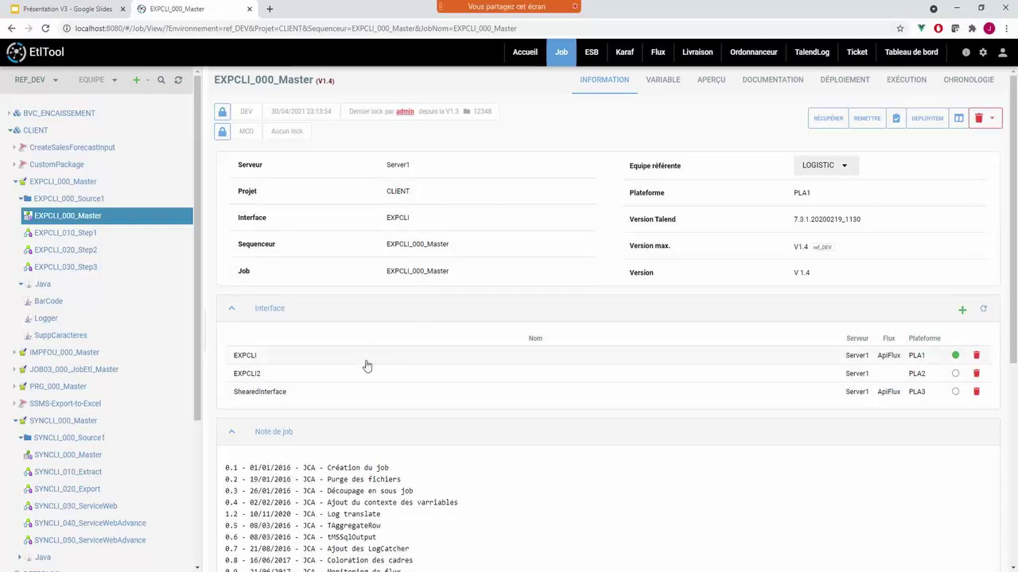
scroll(366, 366, down, 2)
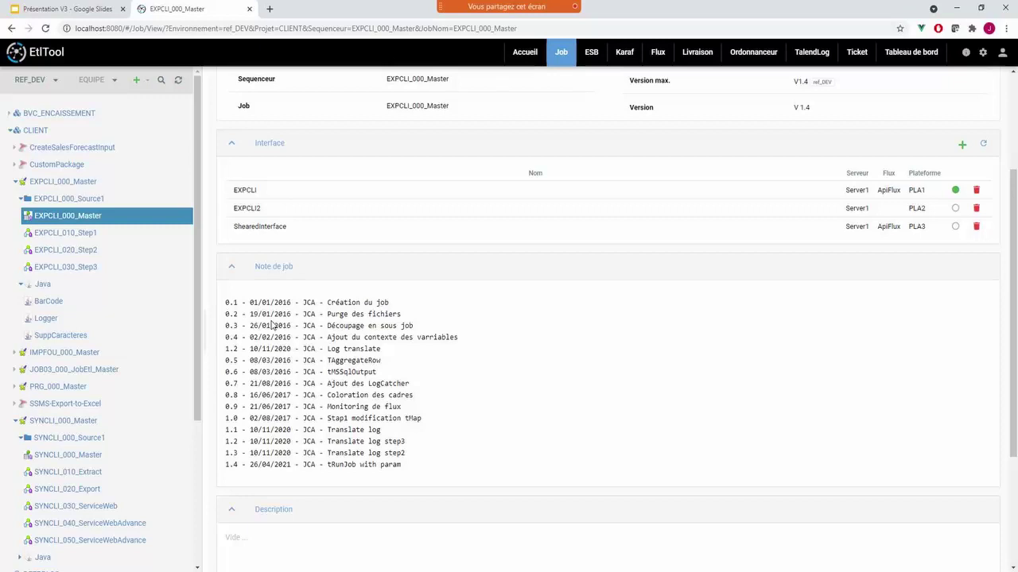
scroll(557, 263, up, 3)
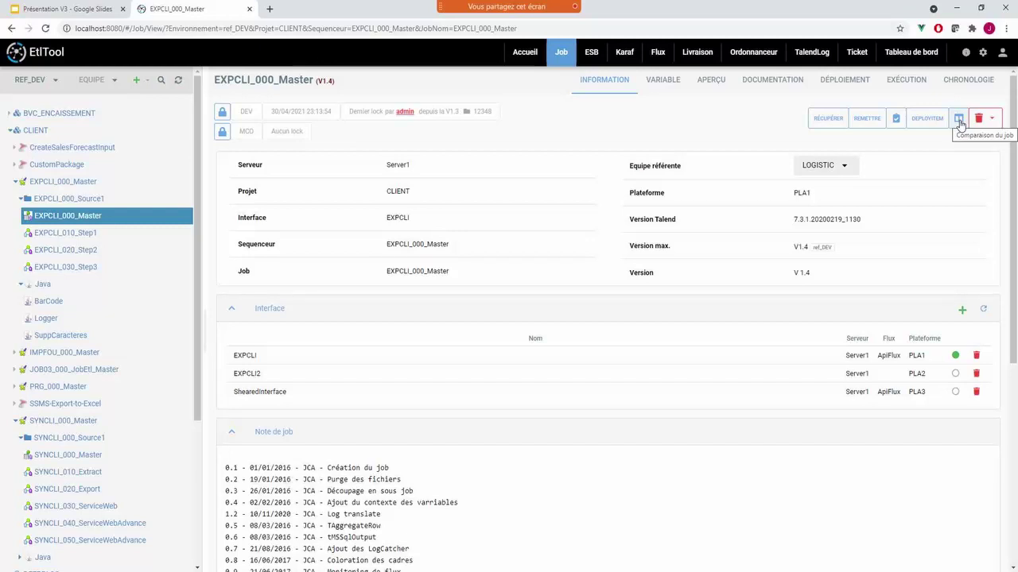
- Start a job comparison of ref_DEV against the ref_MCO environment
click(958, 119)
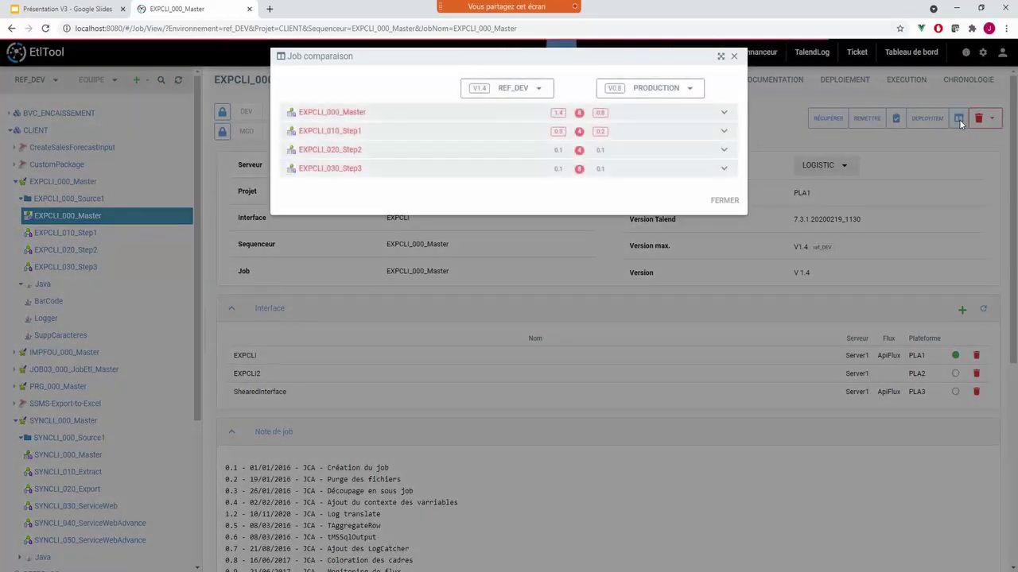
click(650, 94)
click(494, 91)
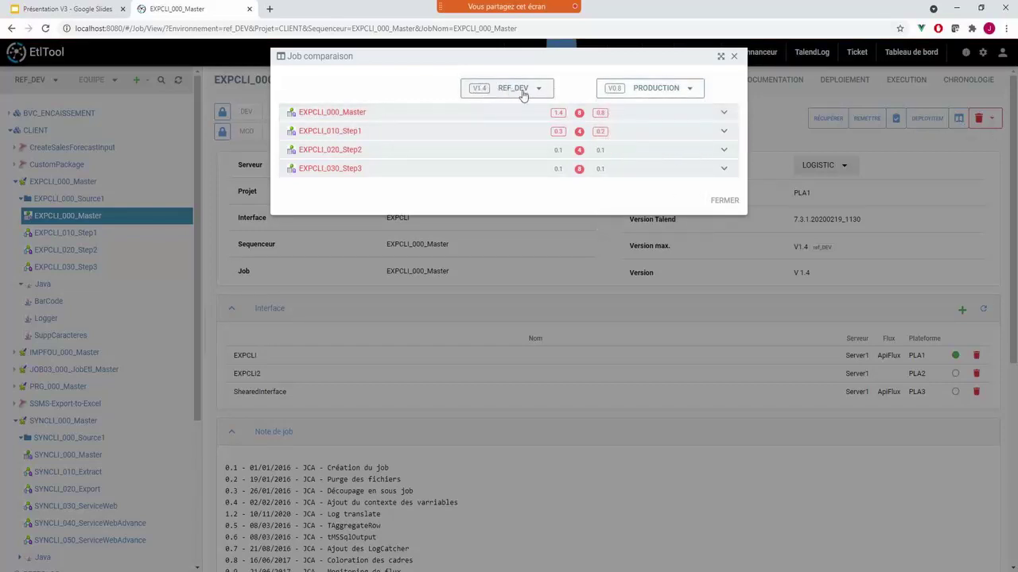
click(642, 94)
click(619, 137)
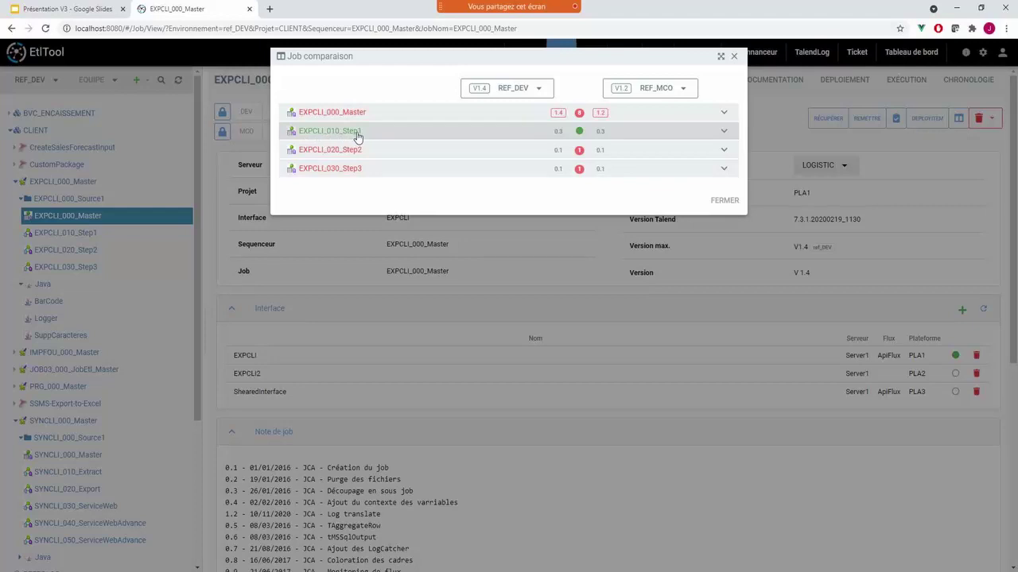
- Expand the Master, Step2 and Step3 differences and open tMap_1's detailed comparison
click(345, 116)
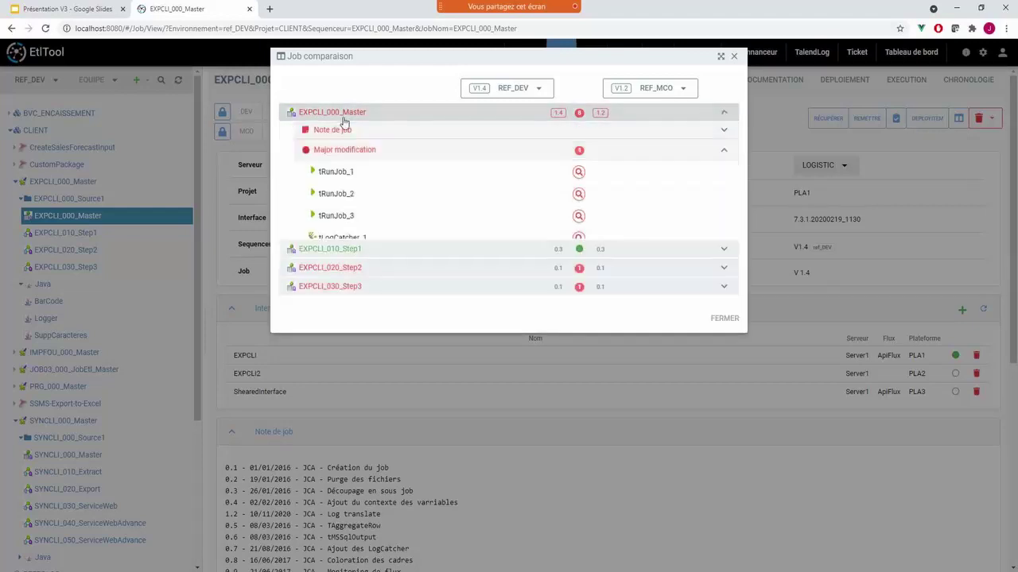
click(329, 299)
click(329, 381)
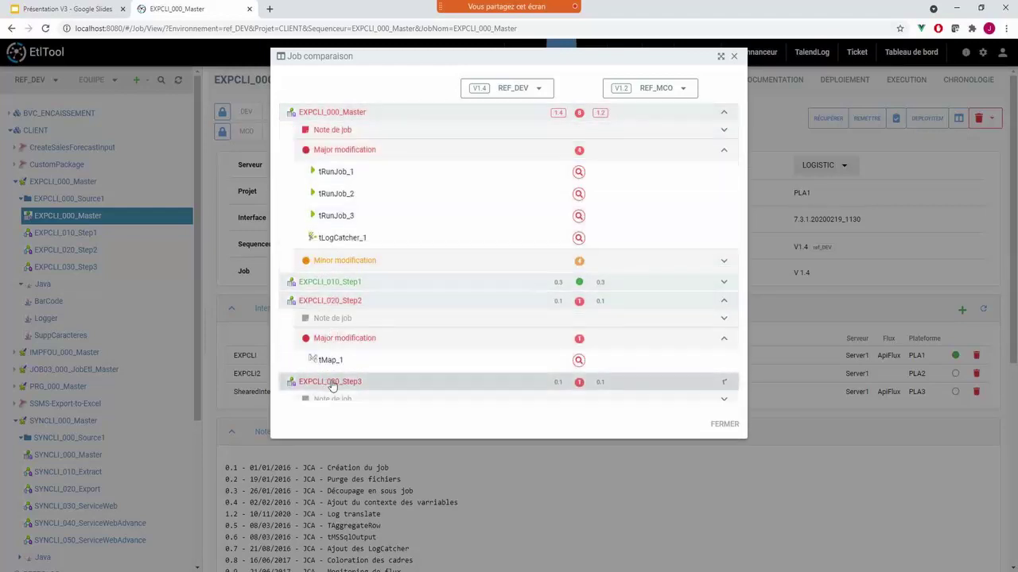
click(579, 360)
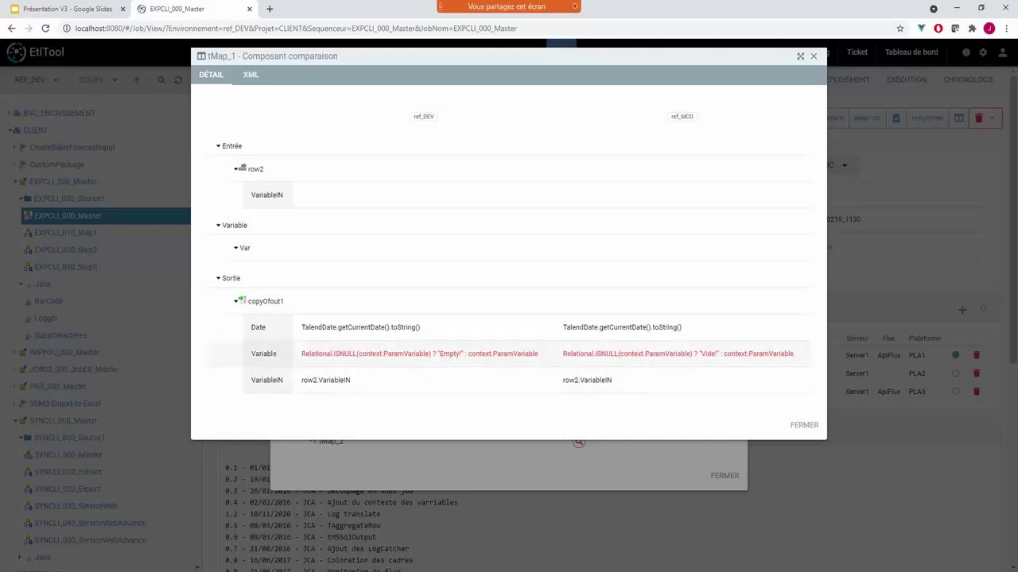
- Highlight the differing 'Empty' and 'Vide' values, then close the tMap_1 comparison
double_click(450, 354)
double_click(707, 354)
click(799, 425)
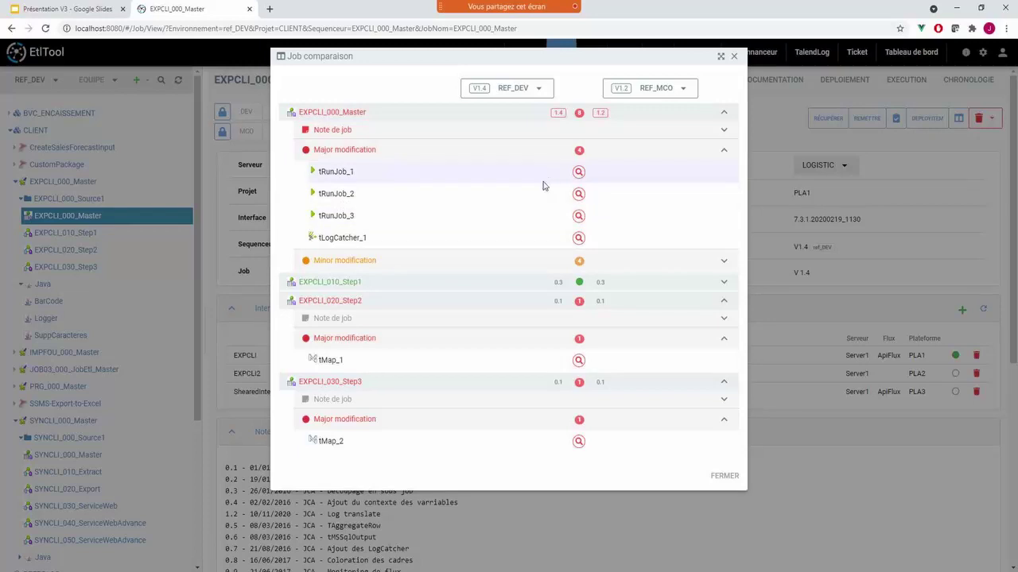
- Expand and collapse the Minor modification components, then close the Job comparaison dialog
click(359, 268)
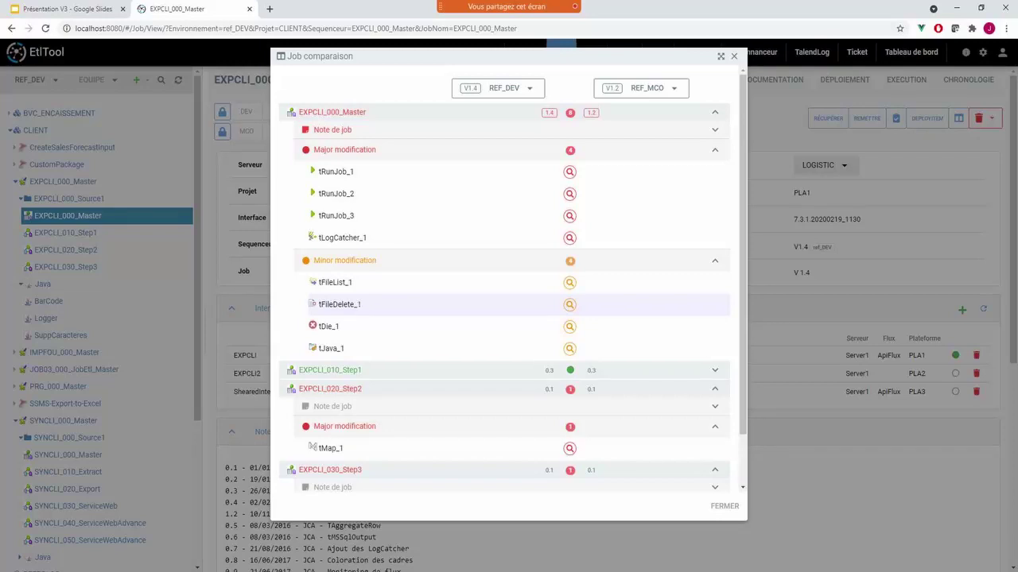
click(353, 262)
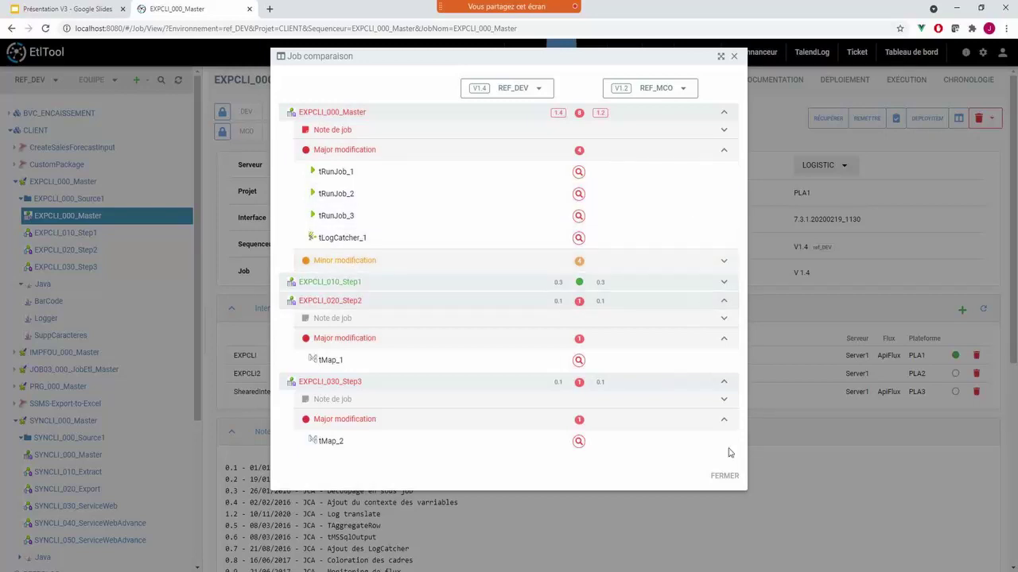
click(723, 475)
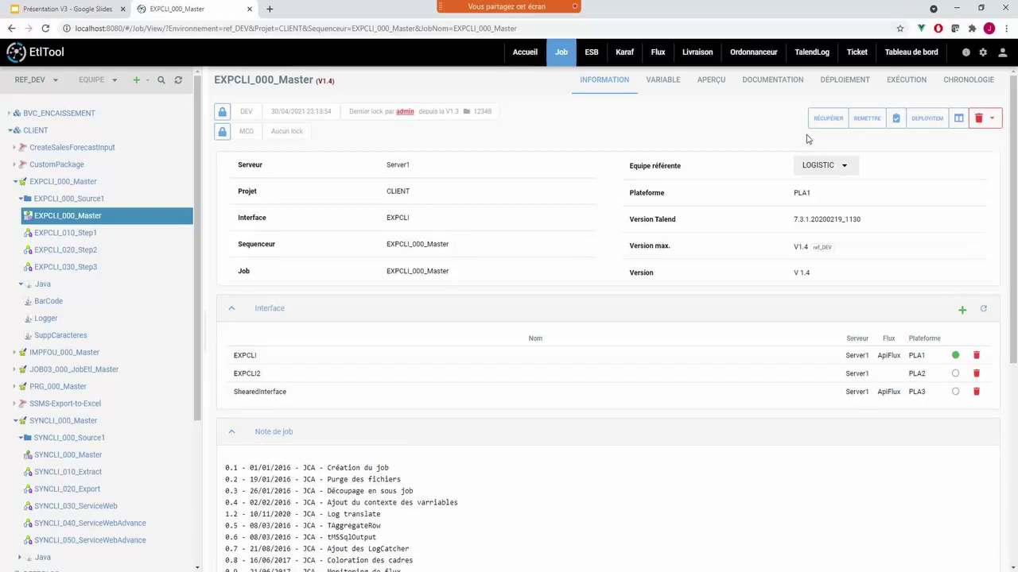
click(896, 121)
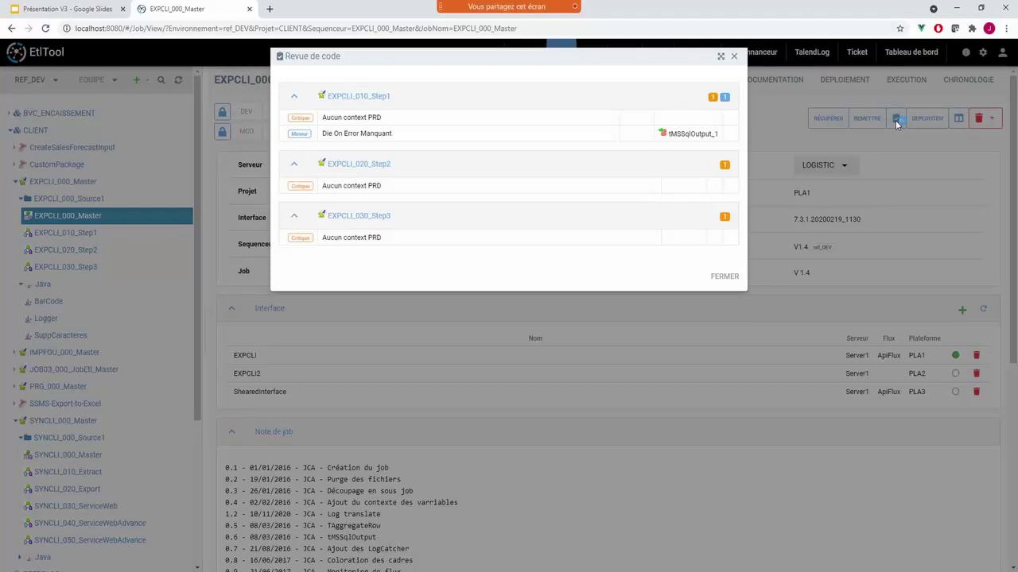
click(730, 276)
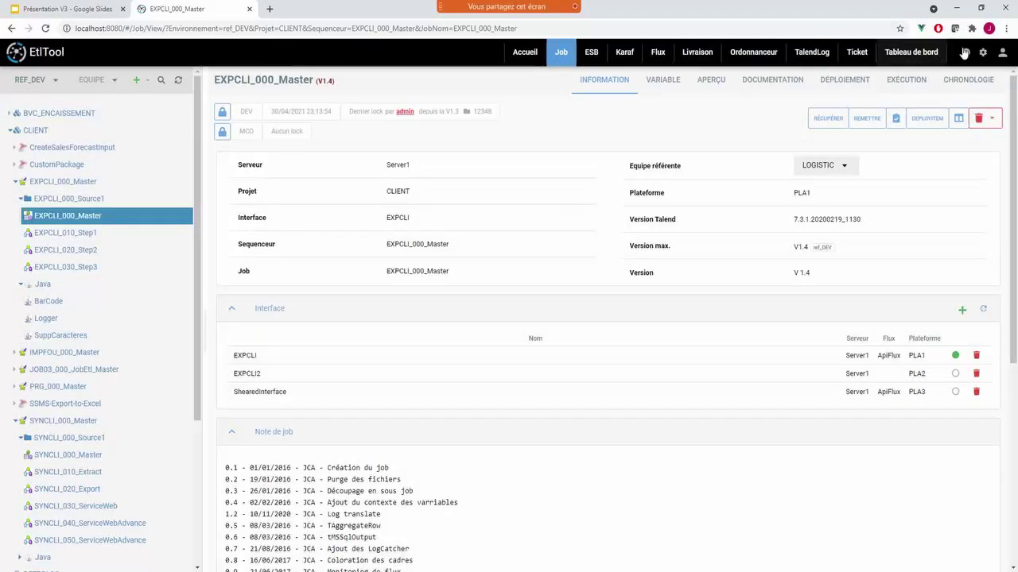
- Show the settings' Revue de code rules in a new tab, with Die On Error Manquant details
click(983, 53)
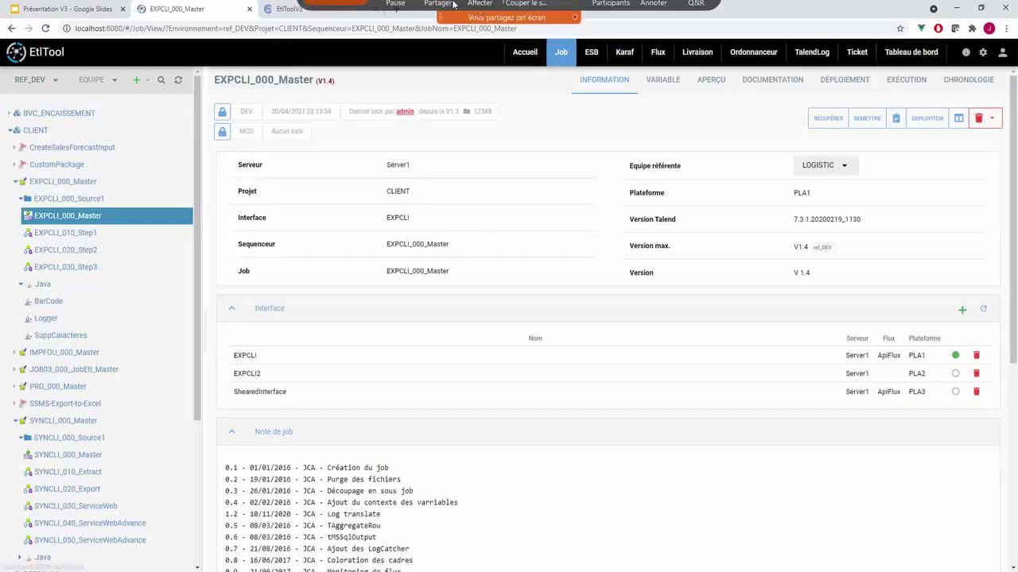
click(283, 9)
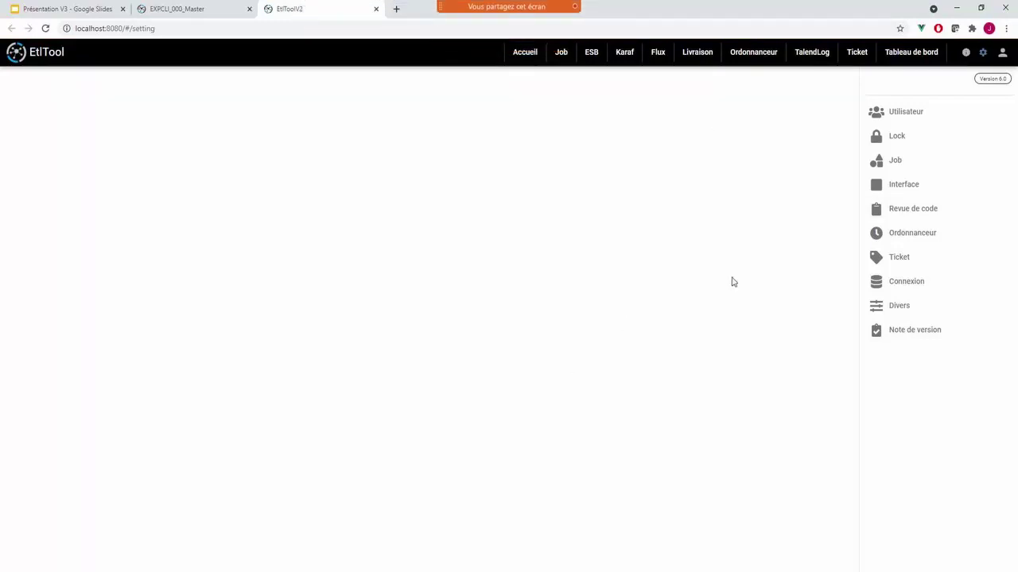
click(895, 217)
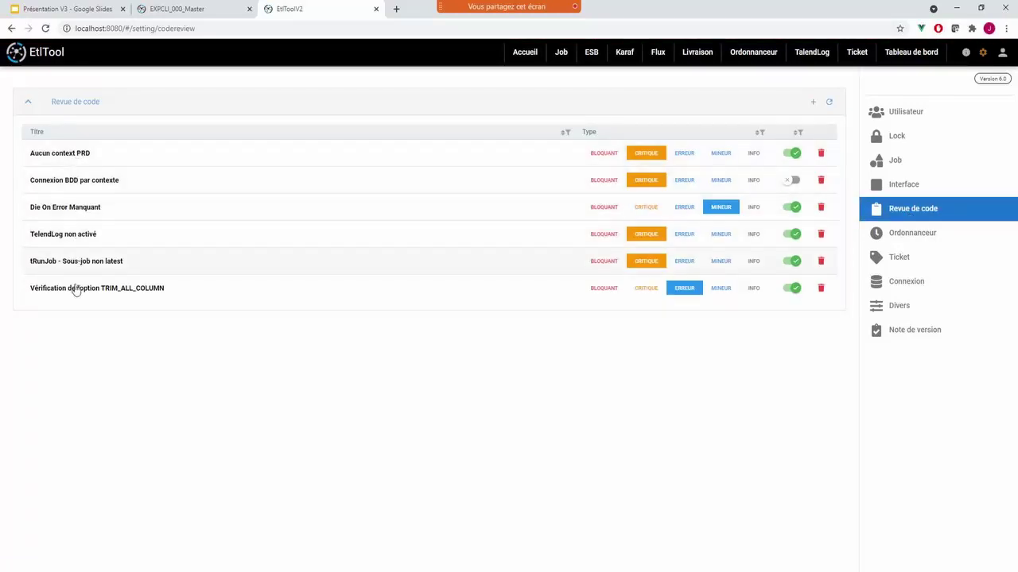
click(66, 210)
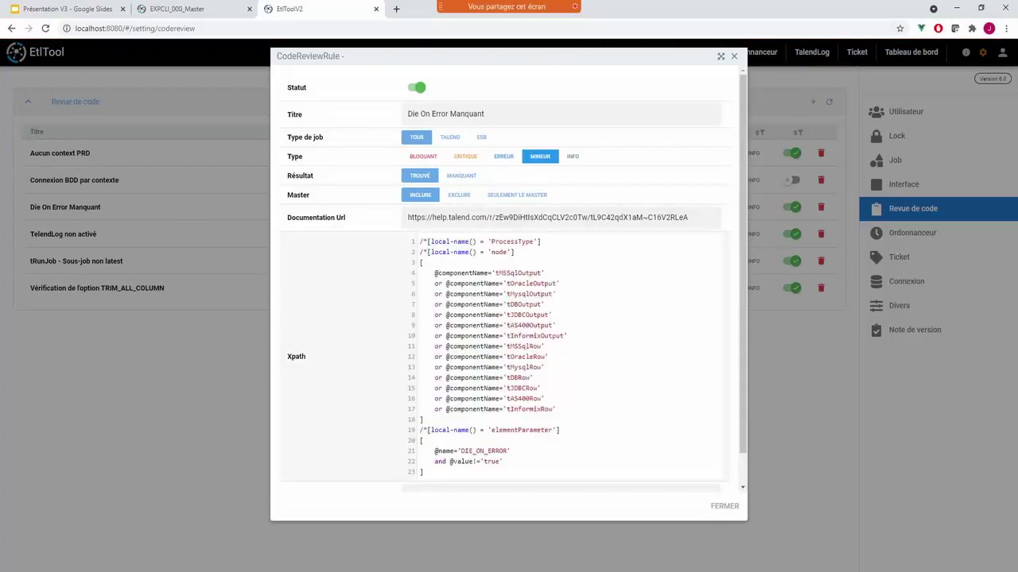
drag(422, 241, 556, 410)
click(533, 346)
click(734, 56)
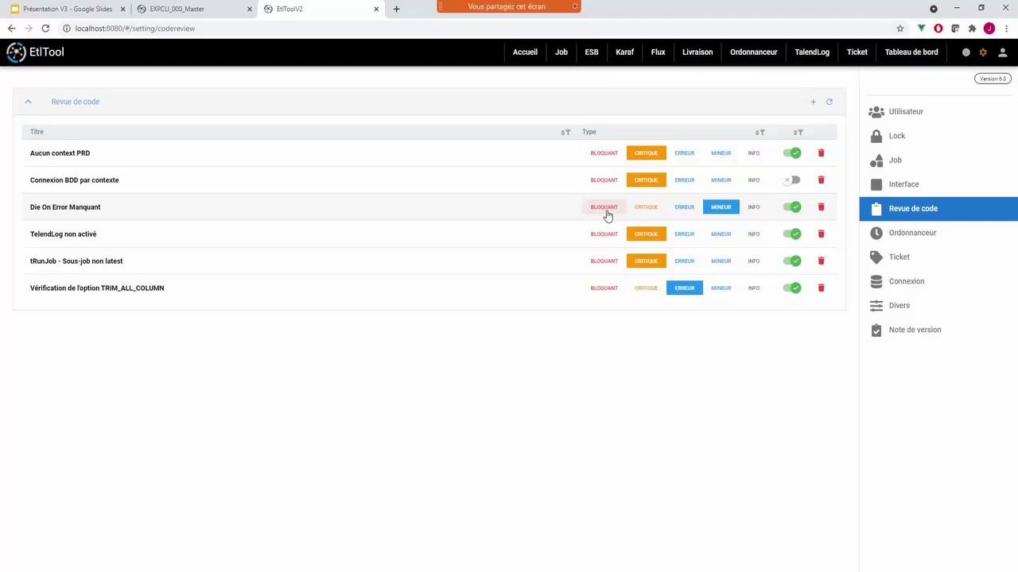
click(175, 6)
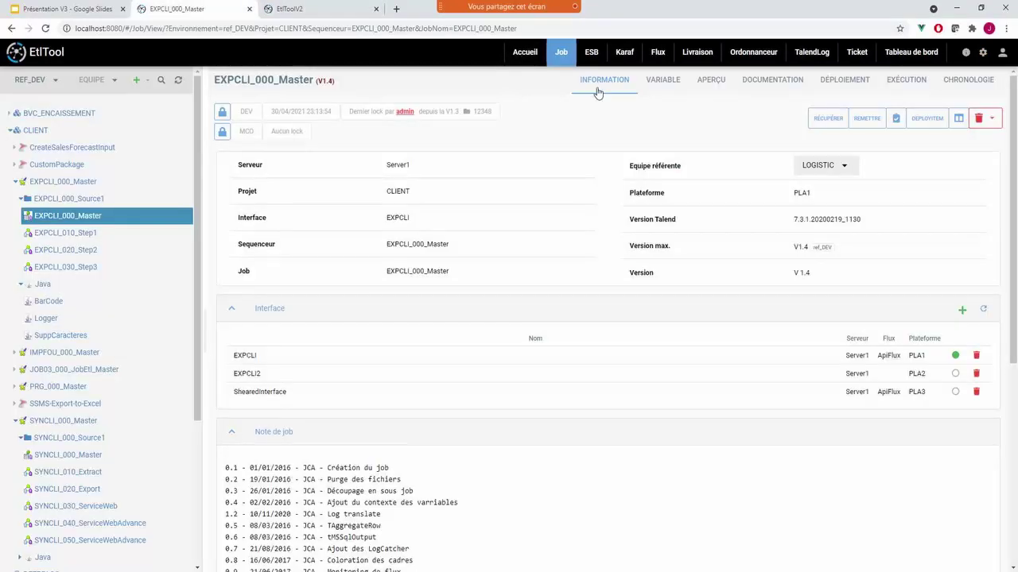
- Show EXPCLI_000_Master's Variable page with its MSSQL_CTX variables and ParamVariable
click(662, 85)
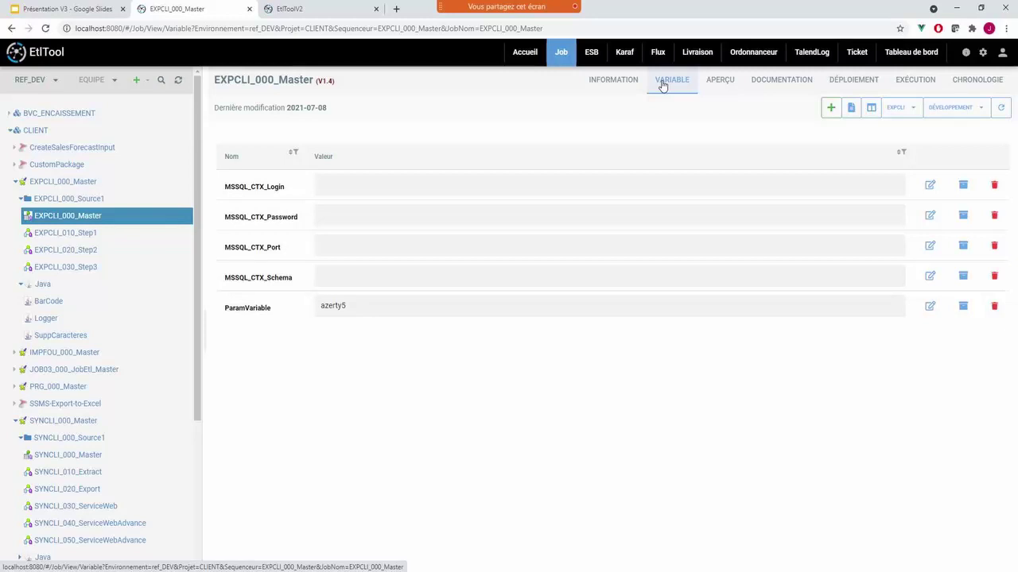
- Enter a new login value for the MSSQL_CTX_Login variable
click(946, 108)
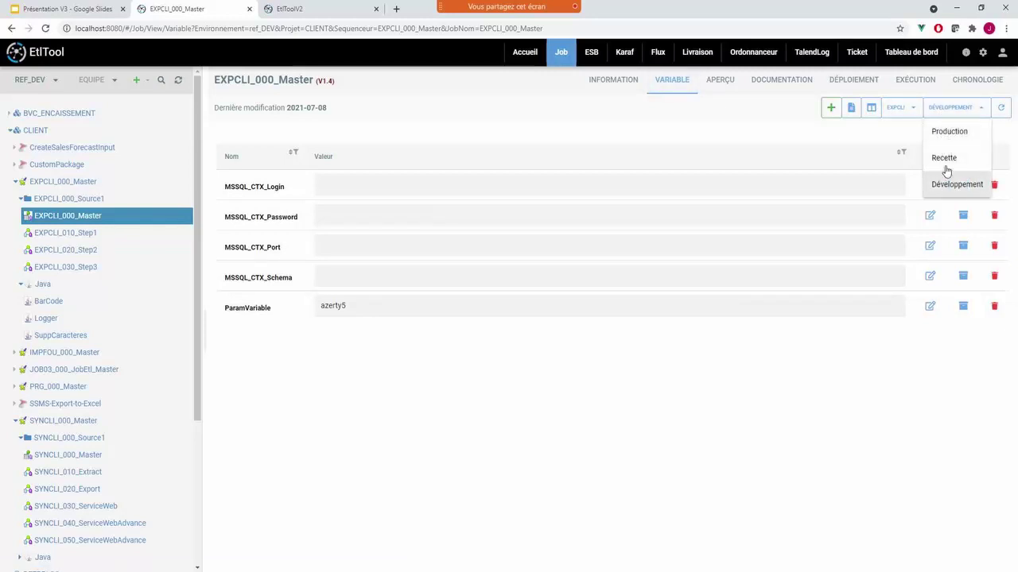
click(686, 123)
click(345, 185)
text(123456)
key(Return)
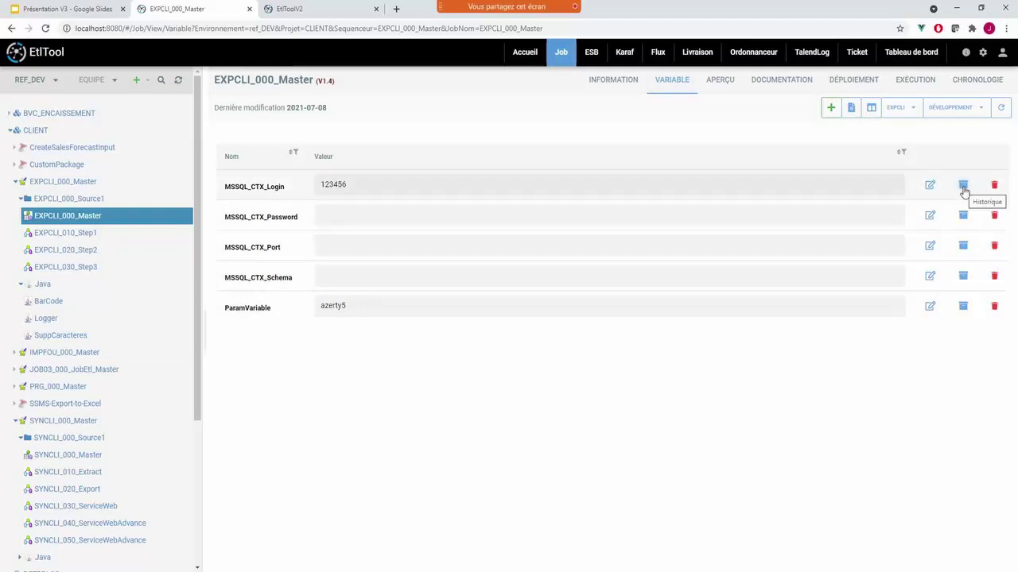
- Extend the MSSQL_CTX_Login value further and bring up its value history
click(368, 183)
text(789)
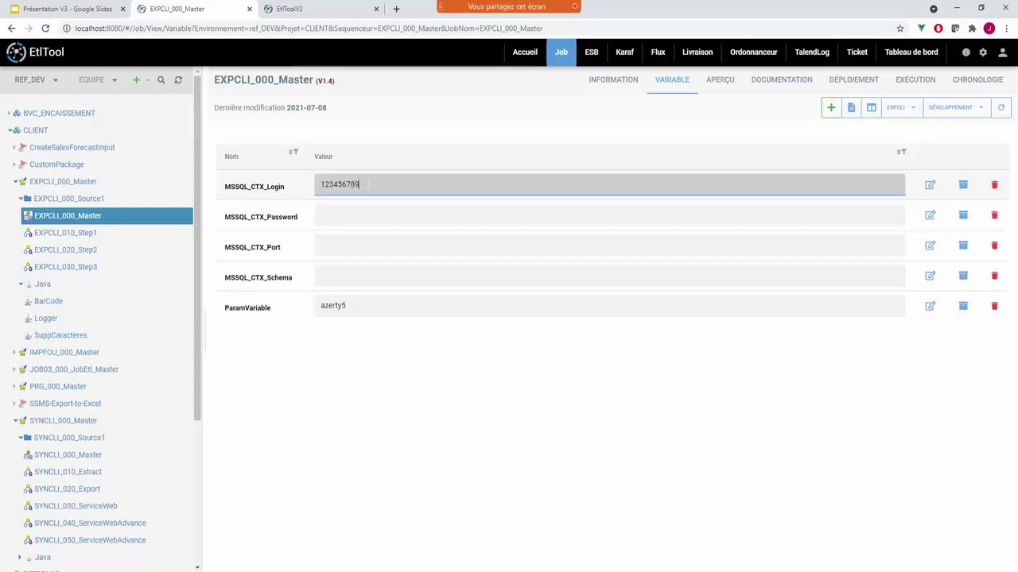
click(493, 387)
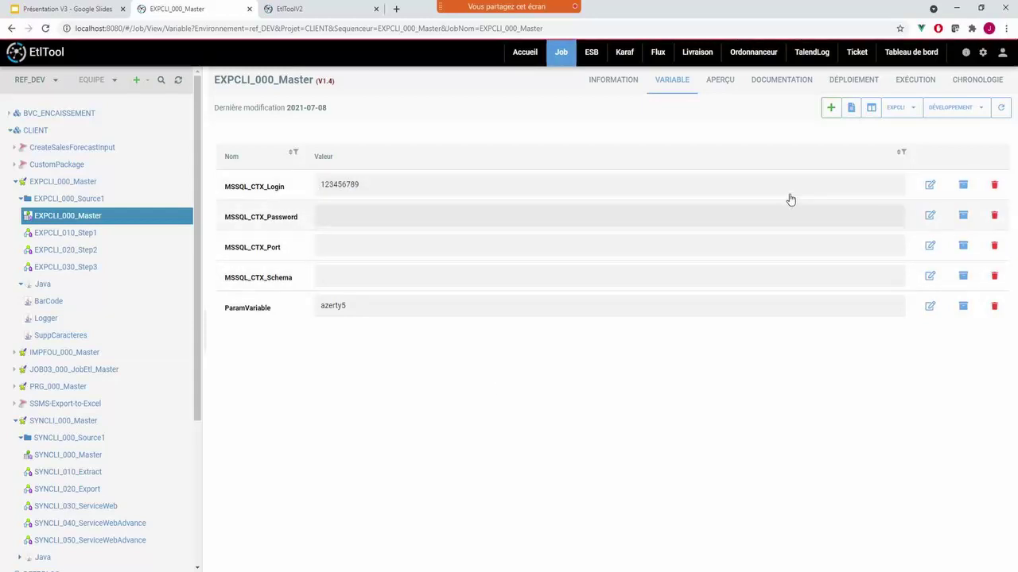
click(963, 186)
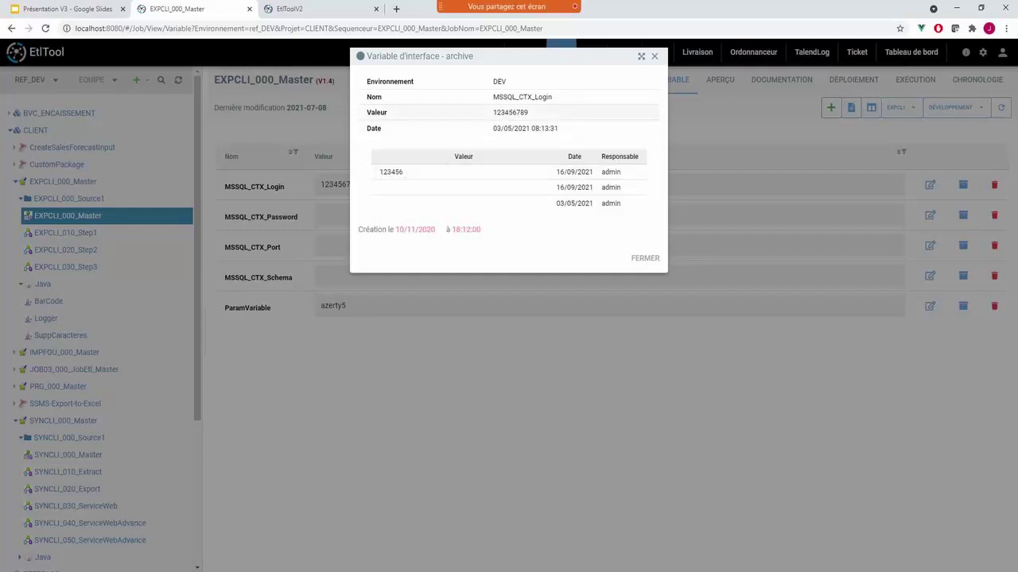
- Close the history and append more digits to the MSSQL_CTX_Login value
double_click(496, 112)
click(645, 258)
click(393, 184)
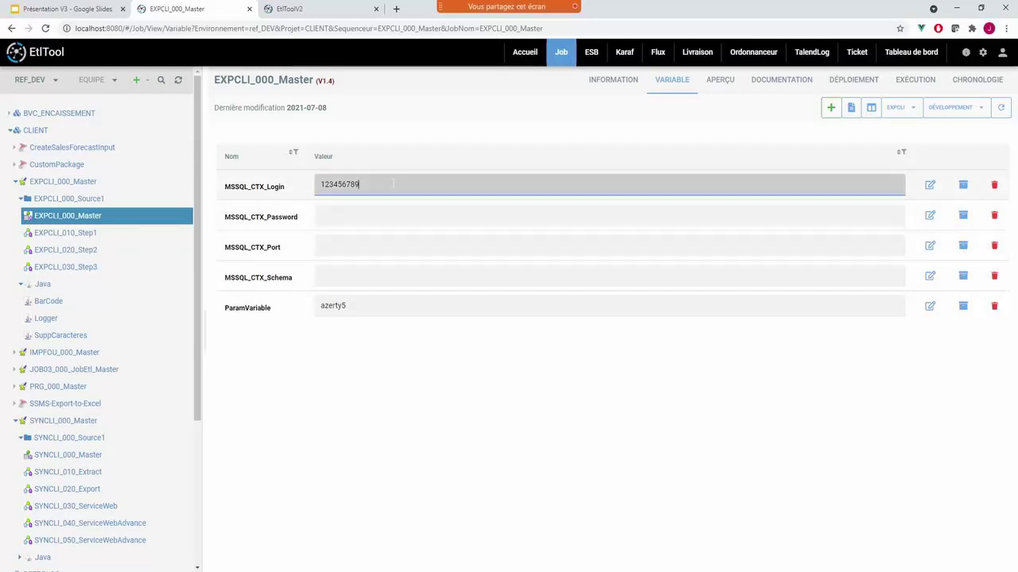
text(0123)
- Verify the updated login in the value history, then view and close the variable details
click(963, 186)
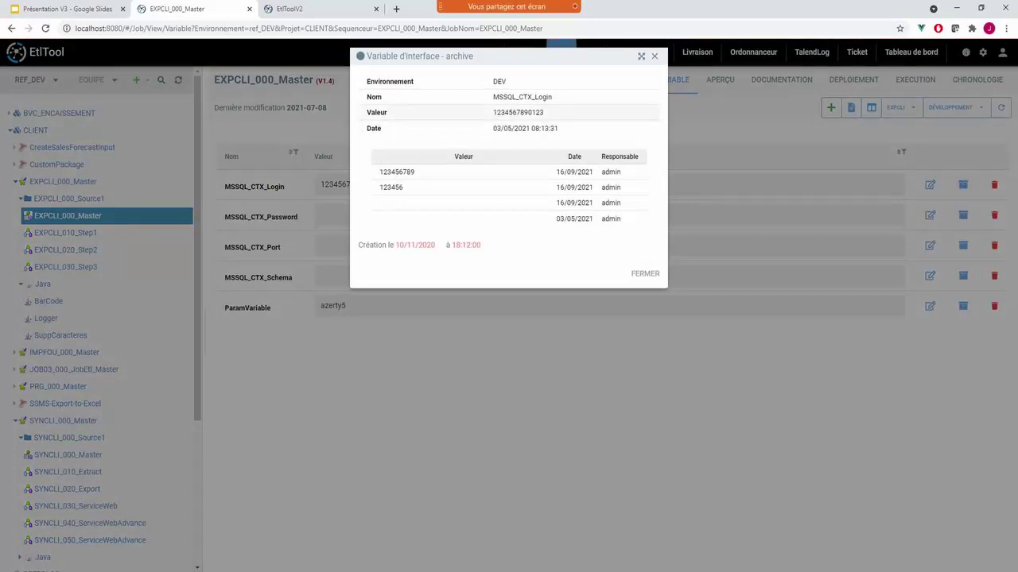
double_click(517, 112)
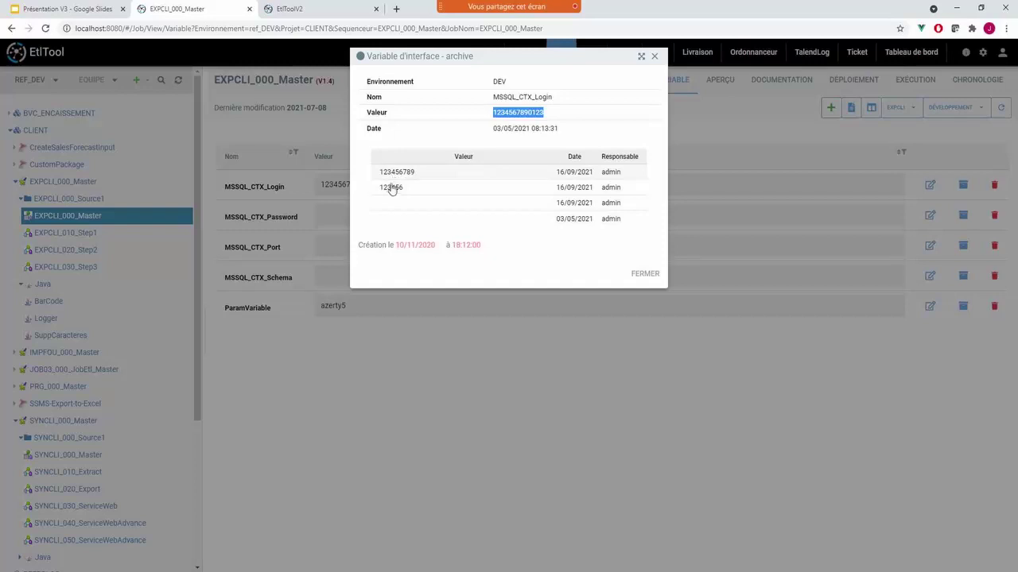
click(645, 275)
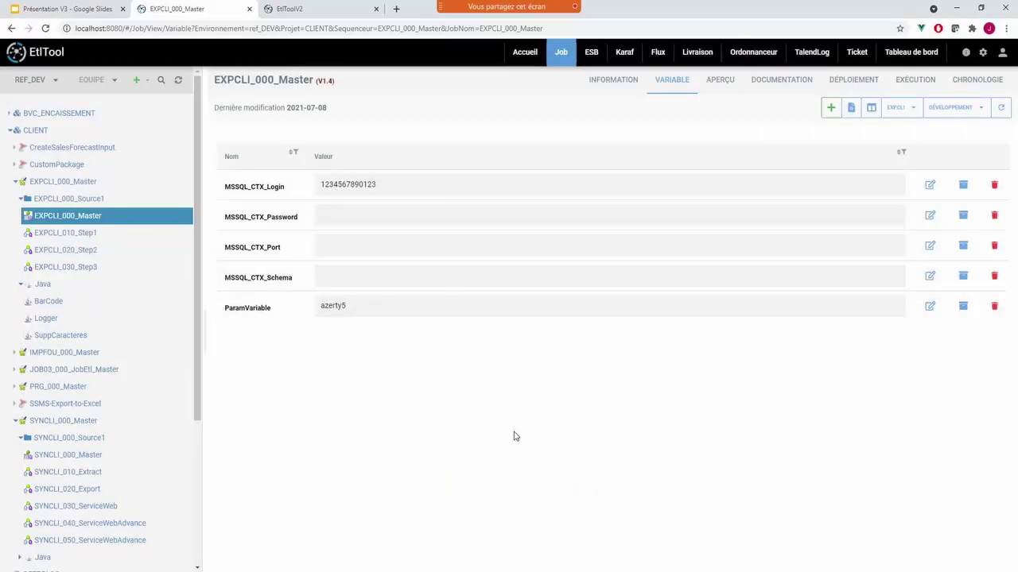
click(929, 186)
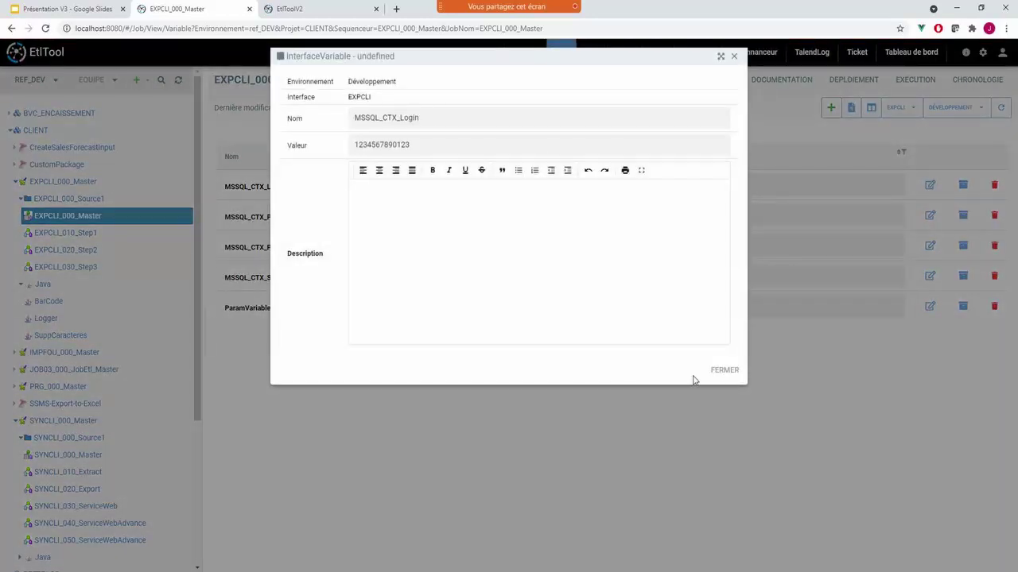
click(734, 377)
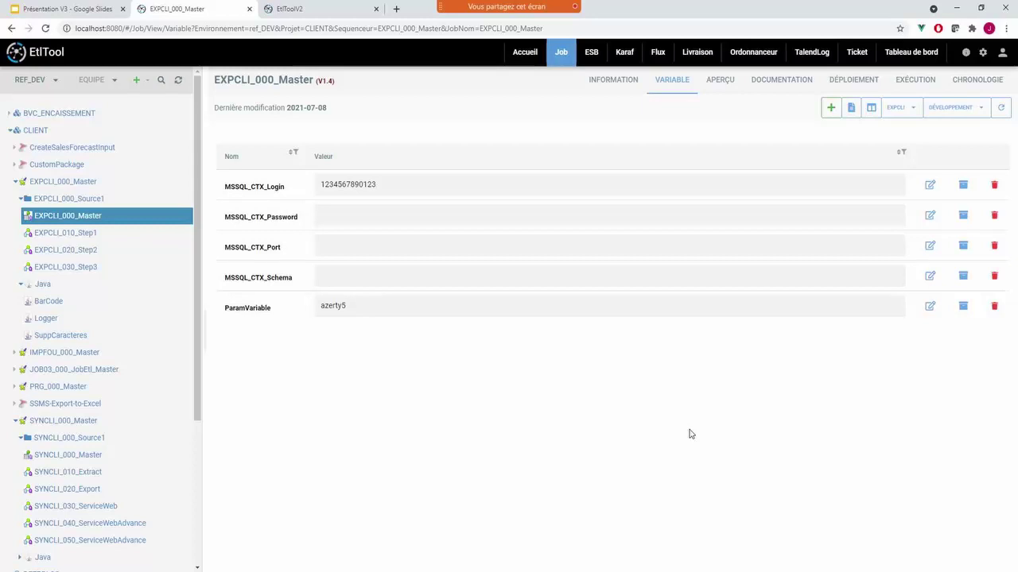
- Switch the variables to the Recette environment, then show SYNCLI_010_Extract's variables
click(956, 109)
click(946, 159)
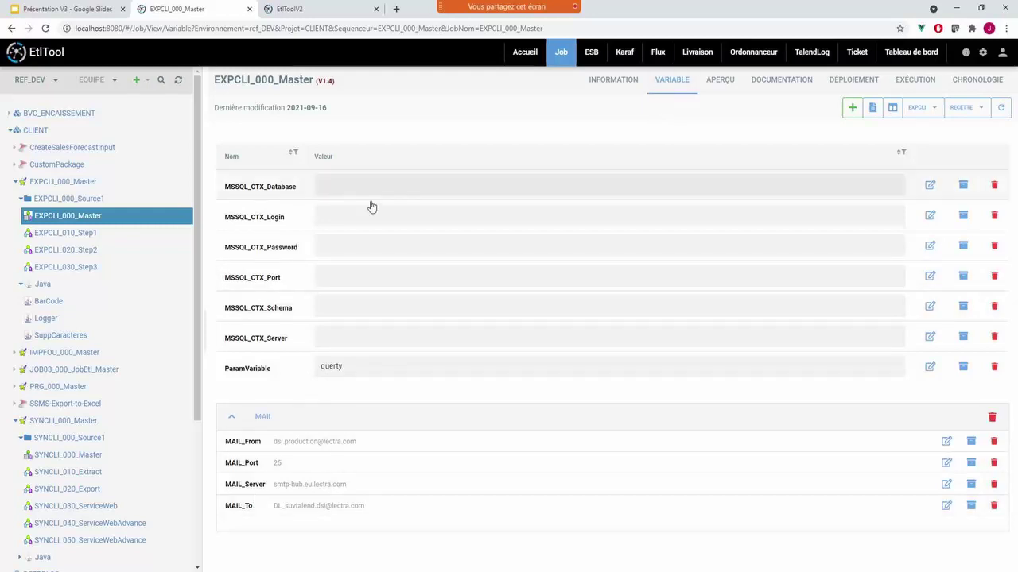
click(78, 474)
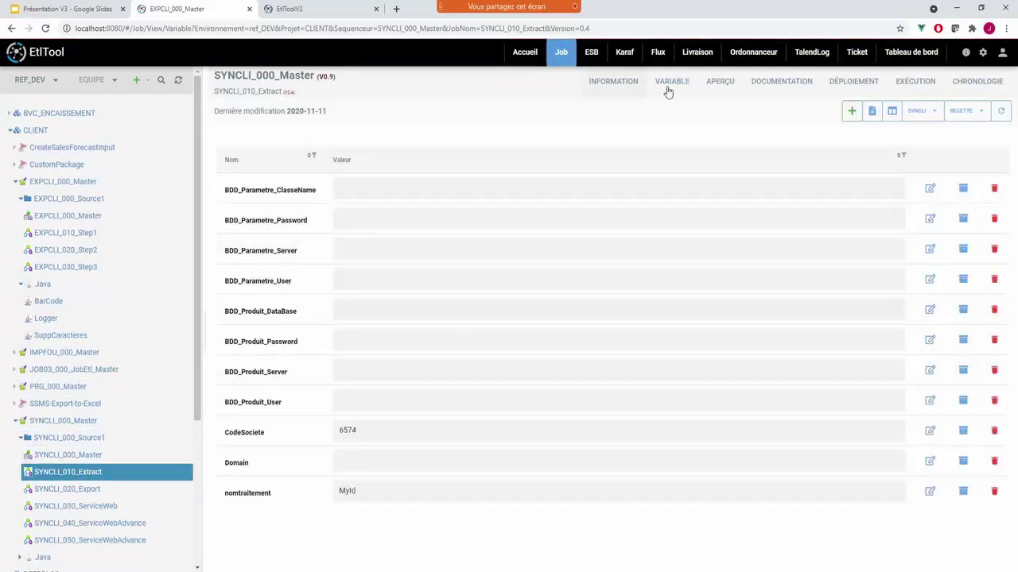
click(721, 85)
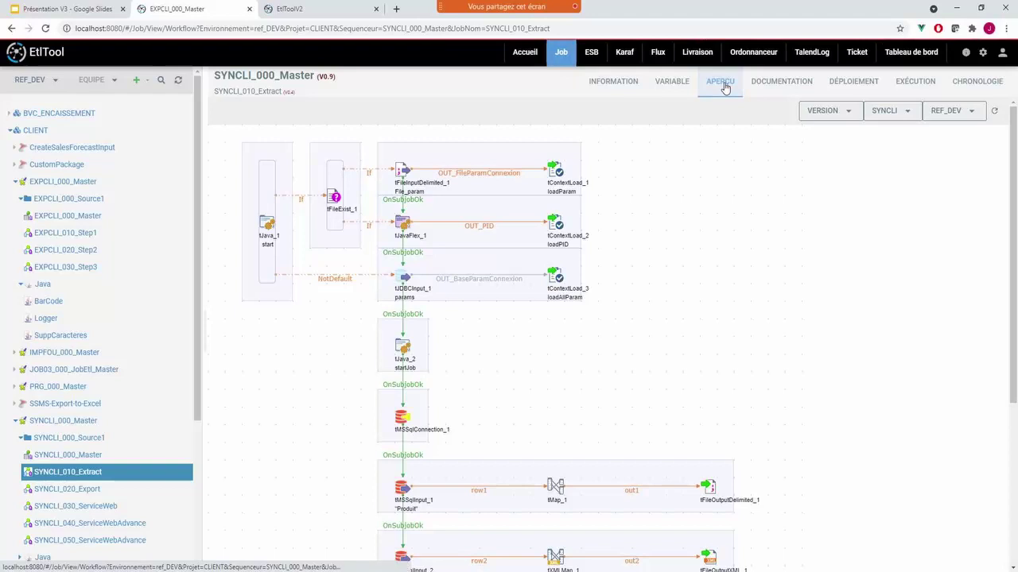
scroll(312, 293, down, 3)
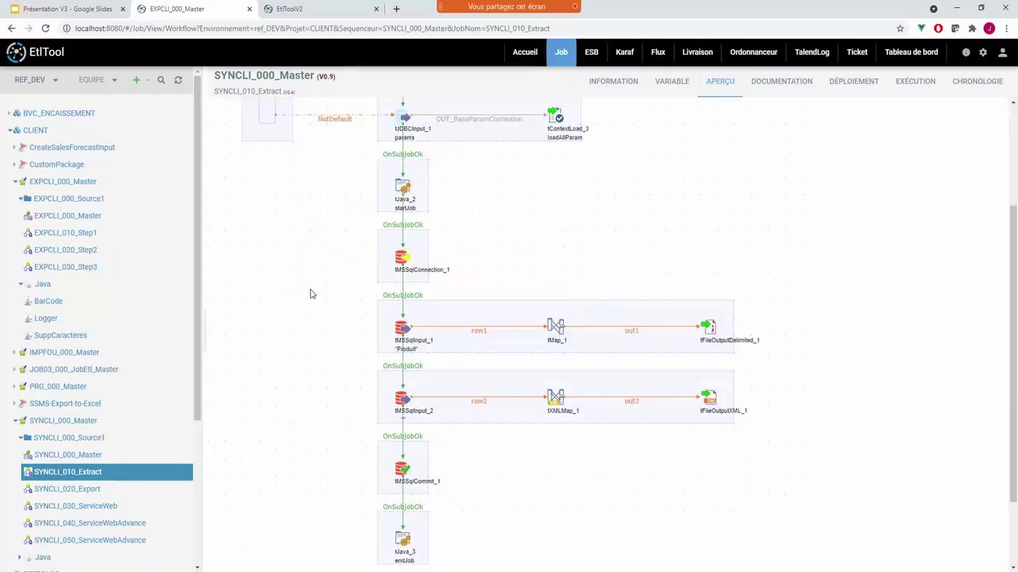
click(398, 269)
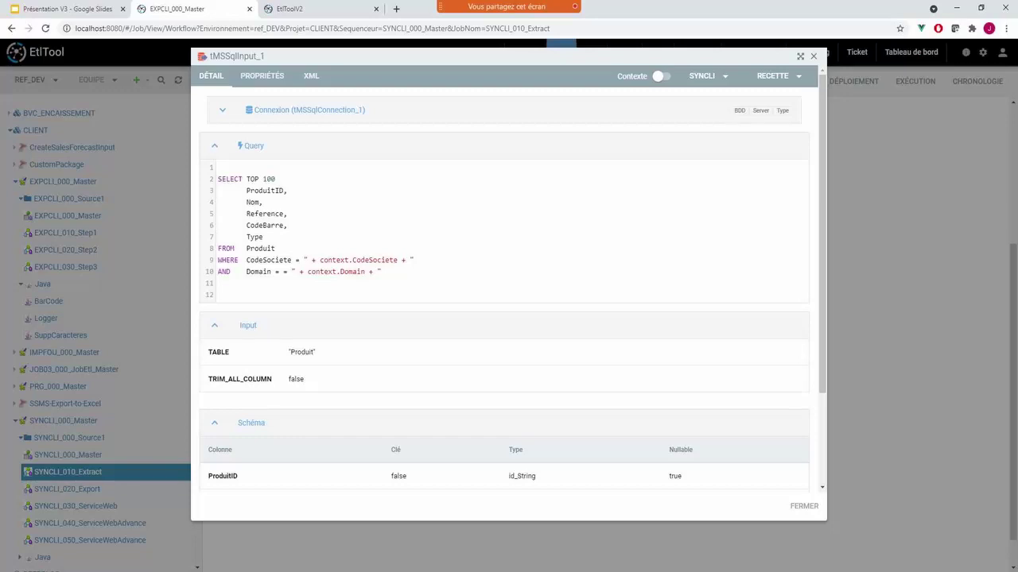
drag(218, 179, 271, 272)
click(309, 272)
drag(319, 260, 398, 260)
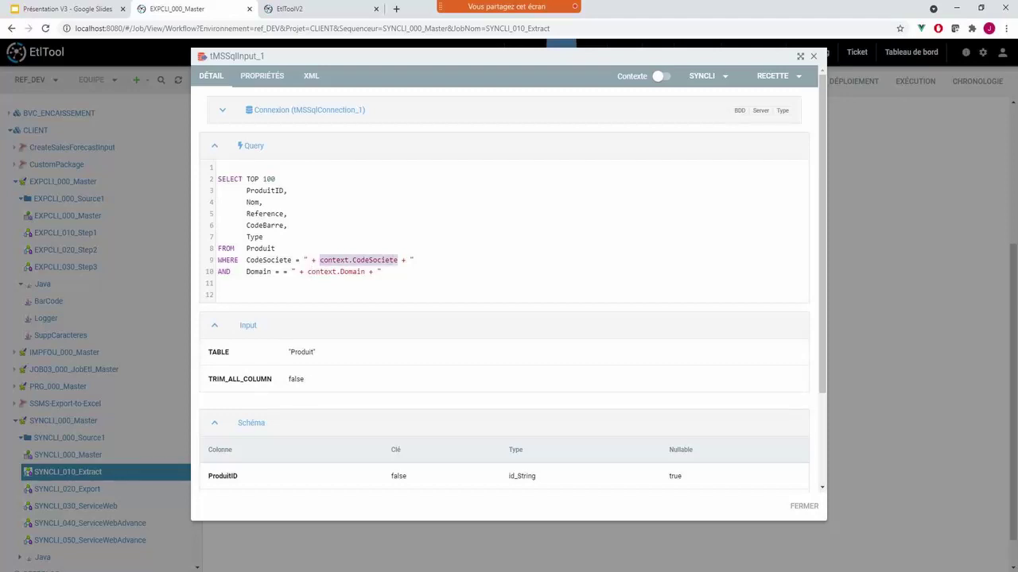
click(287, 226)
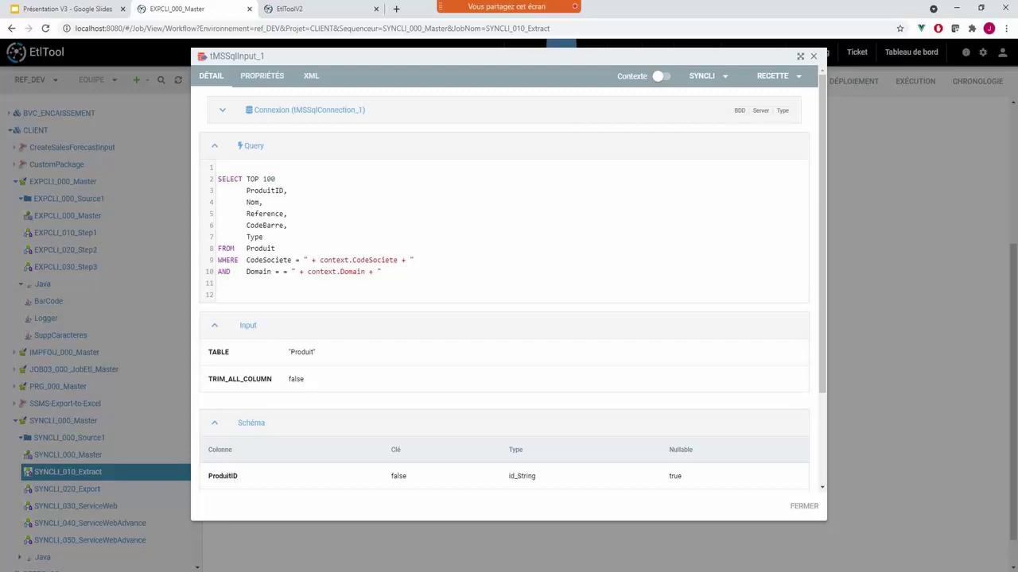
click(659, 76)
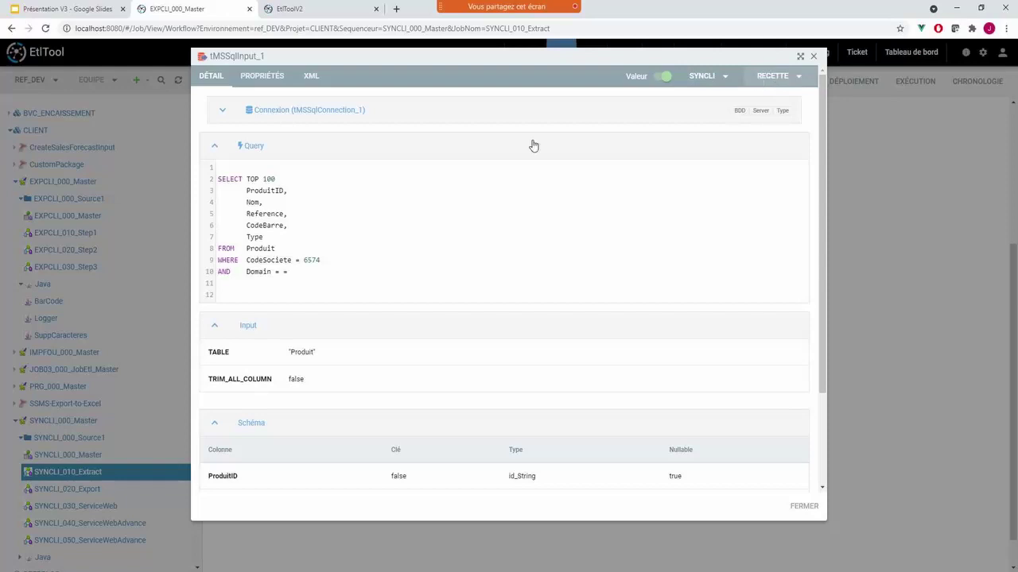
double_click(312, 260)
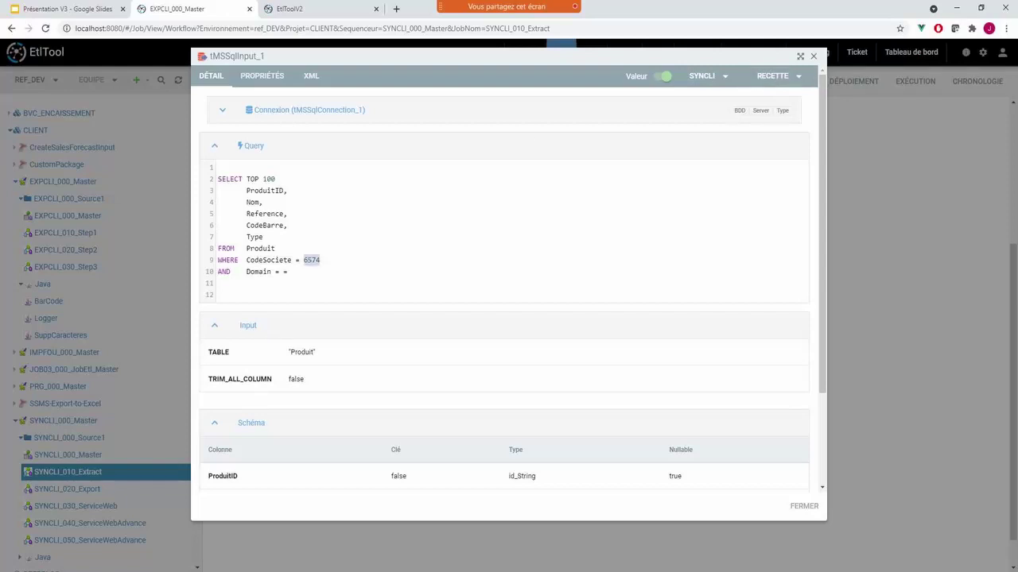
click(291, 272)
click(775, 77)
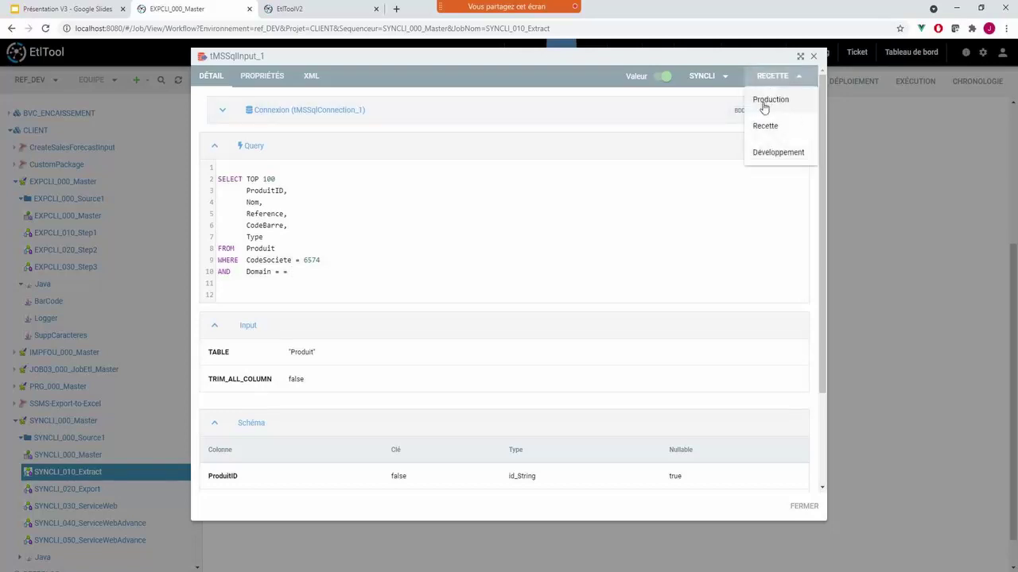
click(765, 102)
click(764, 76)
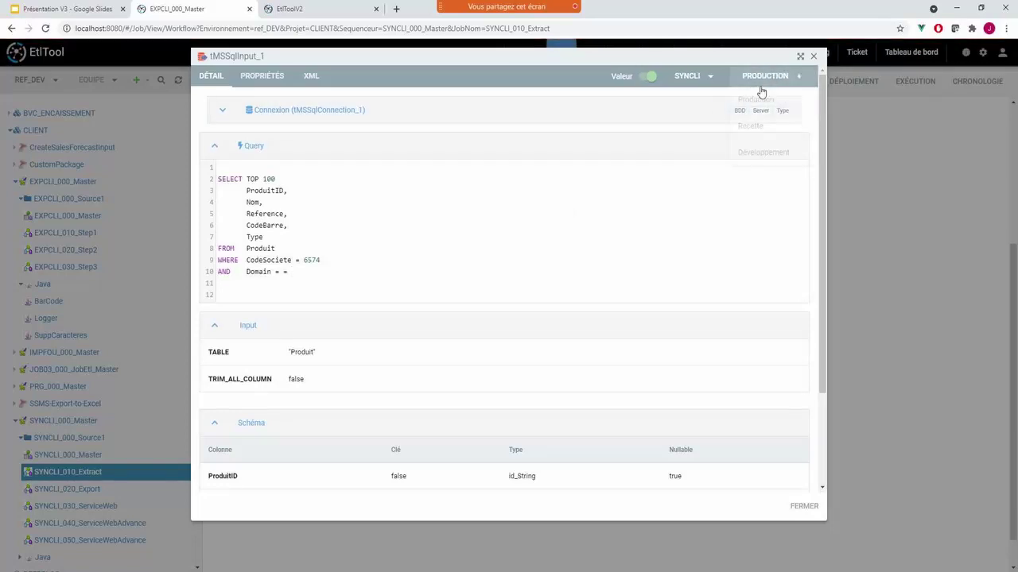
click(753, 152)
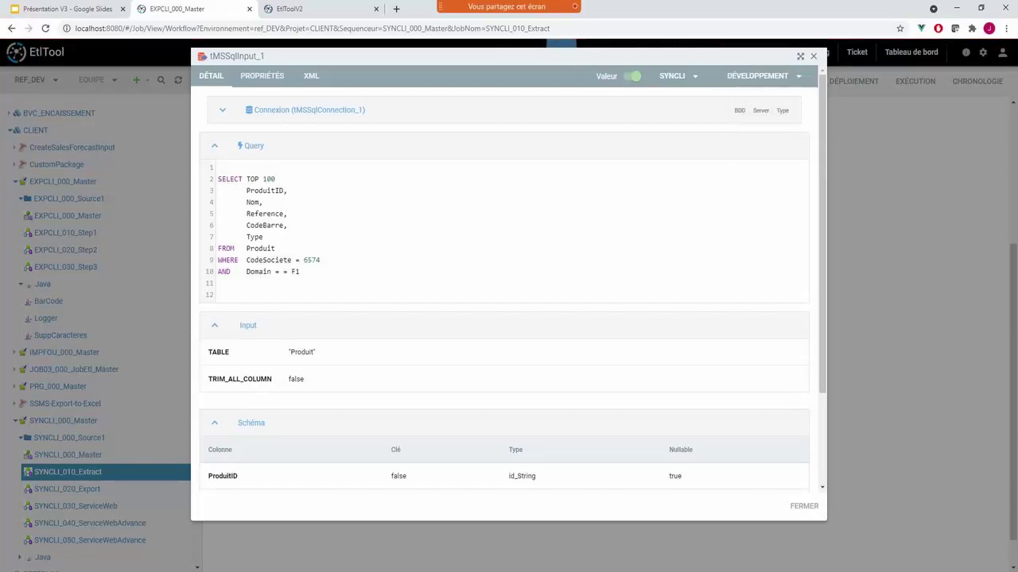
double_click(311, 260)
double_click(295, 272)
click(813, 56)
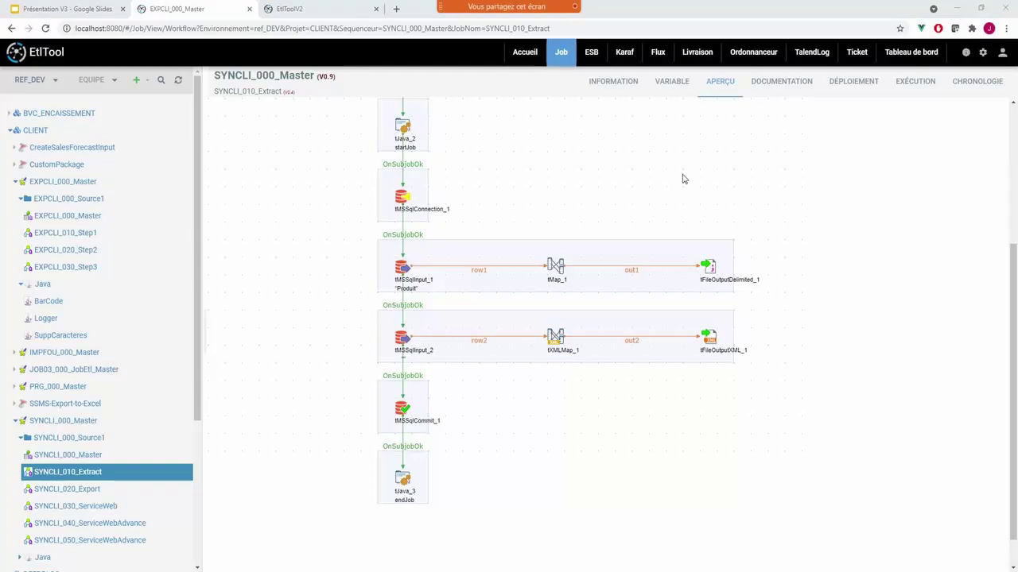
- Switch the job page to its DÉPLOIEMENT view, showing environment versions V0.9, V0.8 and V0.7
click(861, 84)
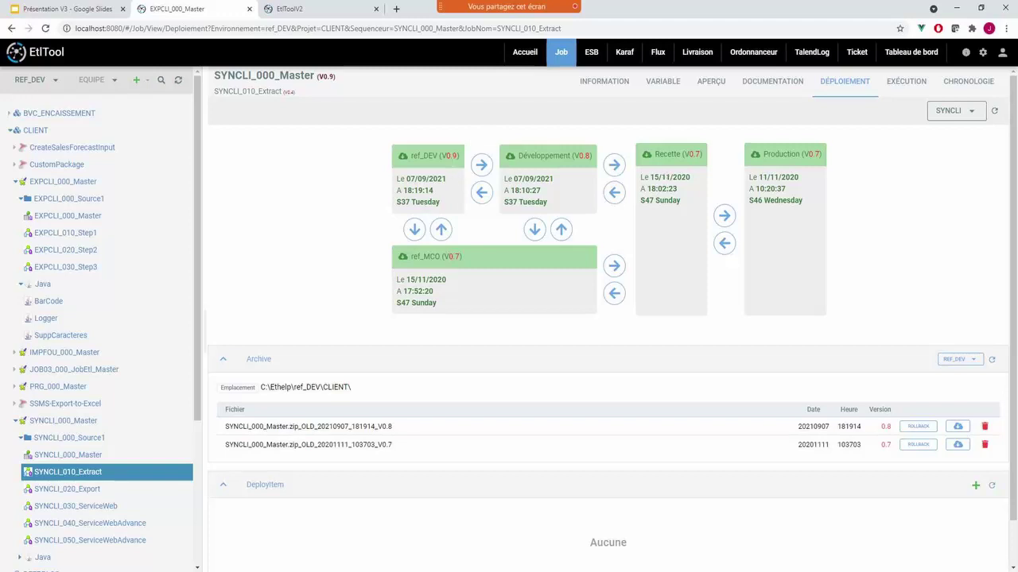
- Highlight the environment names and their versions: ref_DEV V0.9, Développement V0.8, Recette V0.7
double_click(423, 155)
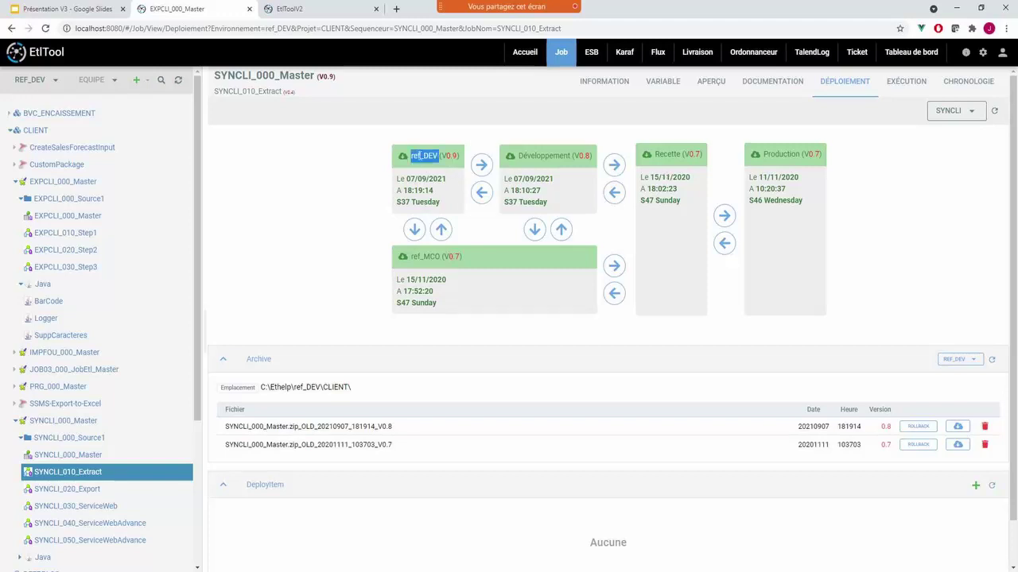
double_click(424, 256)
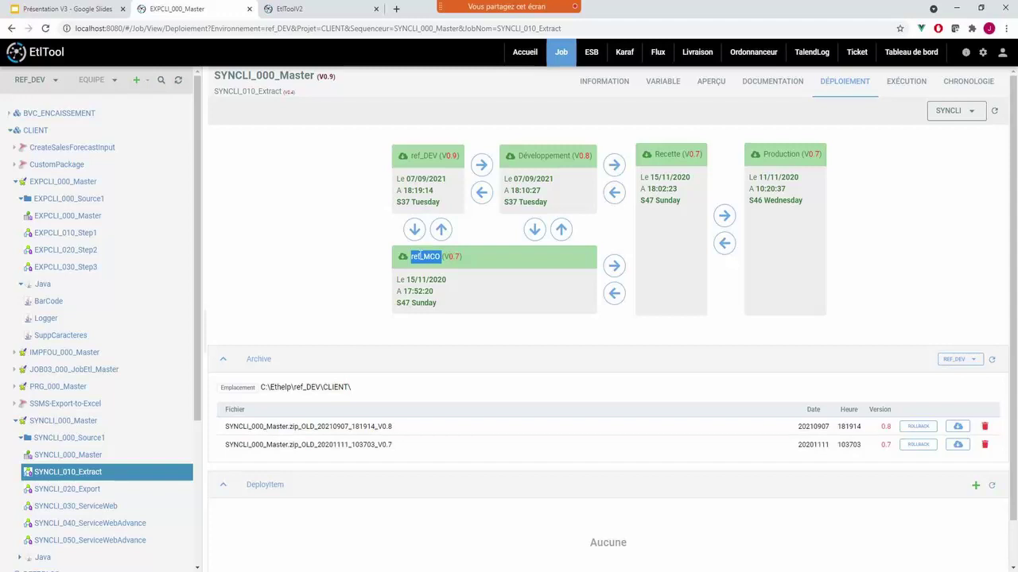
double_click(424, 156)
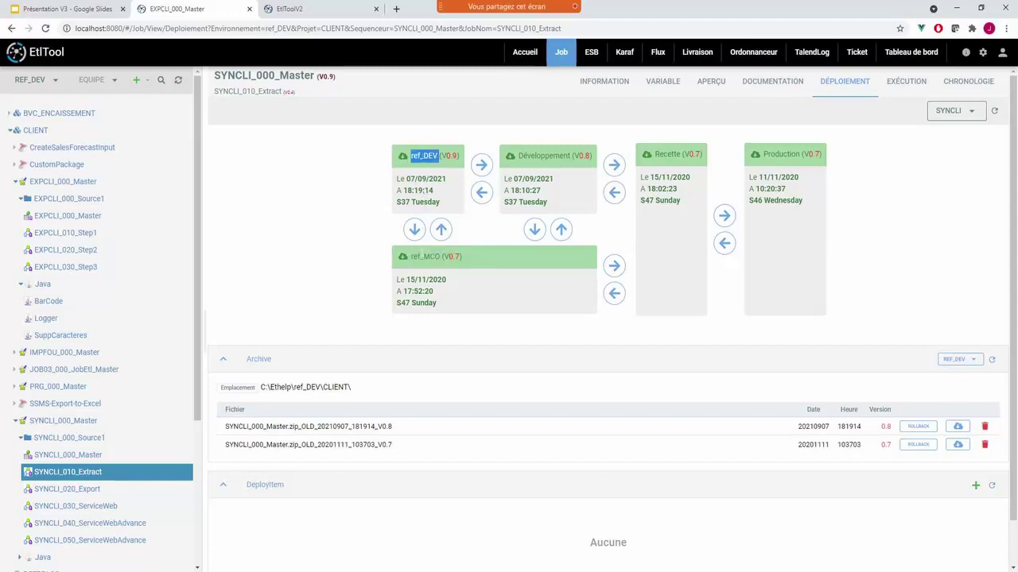
double_click(424, 256)
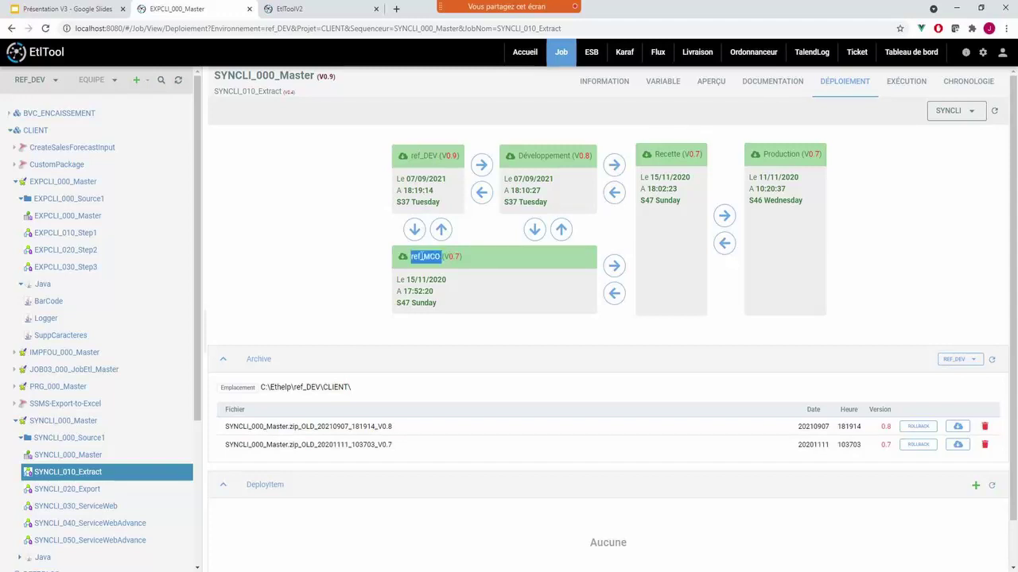
double_click(540, 155)
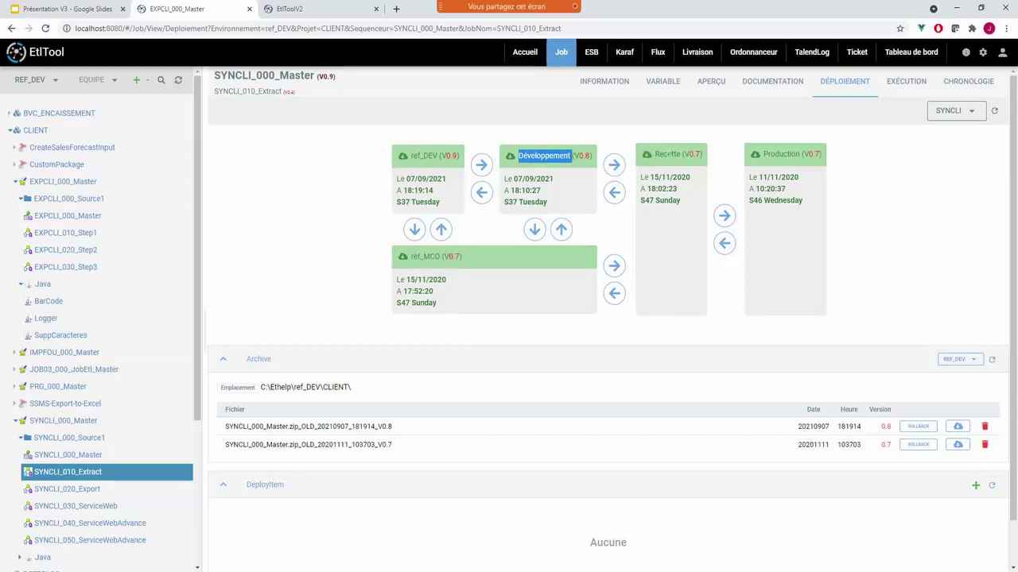
double_click(667, 154)
double_click(781, 154)
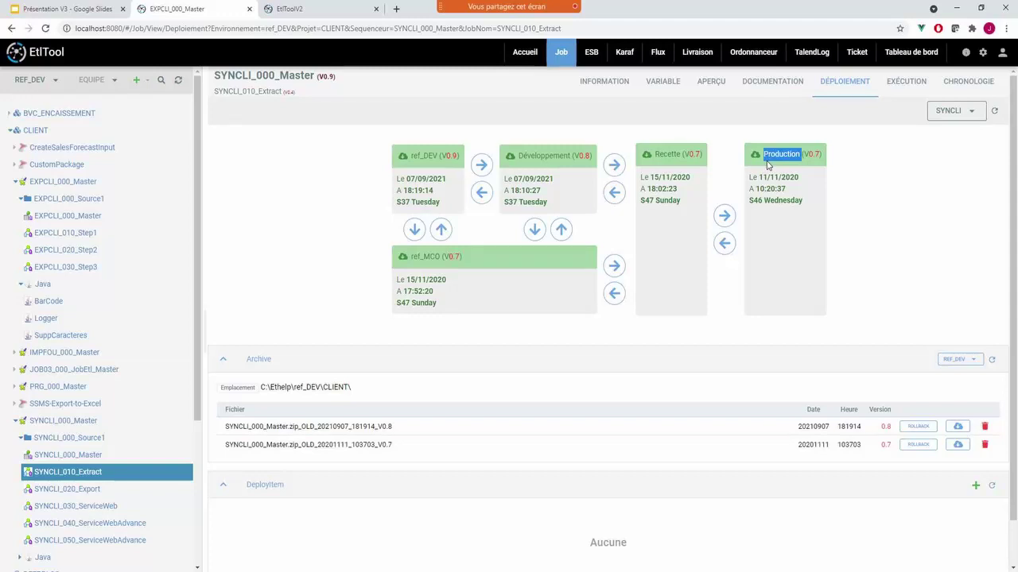
double_click(449, 155)
double_click(582, 155)
double_click(692, 154)
click(691, 154)
- Cancel a ref_DEV→Développement deployment, browse the Production, Recette and Développement archives, then open Recherche
click(483, 165)
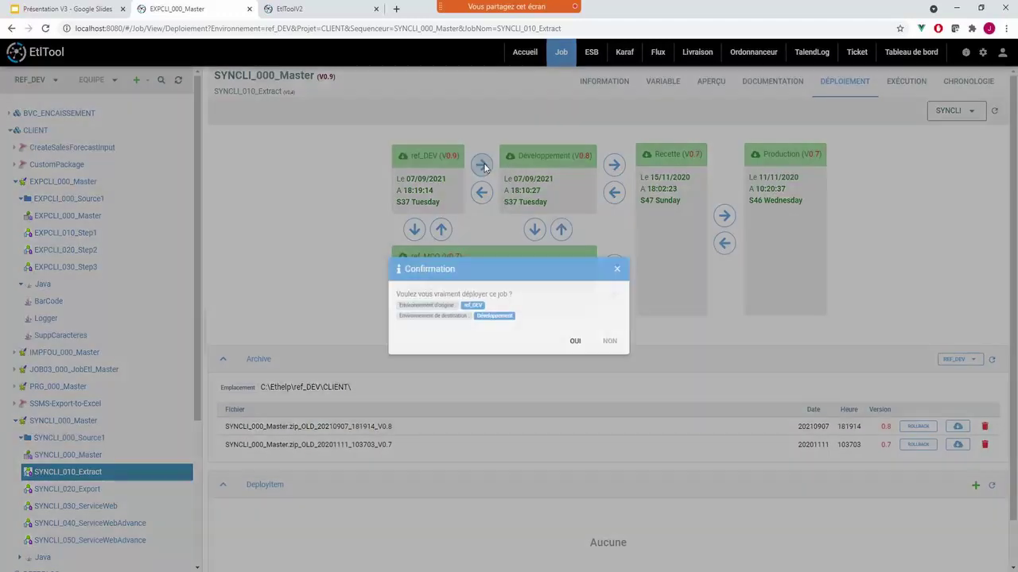
click(610, 341)
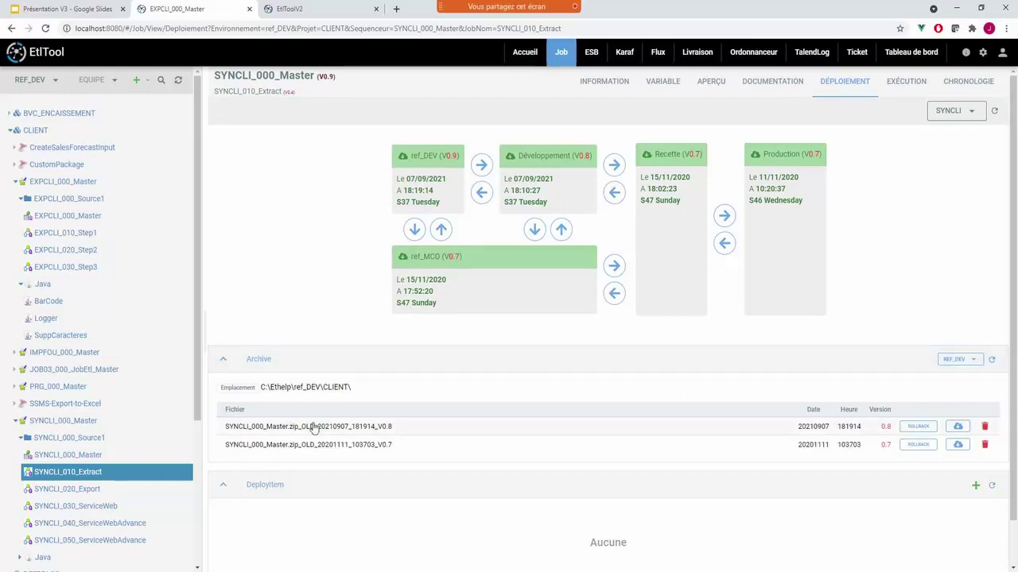
click(956, 359)
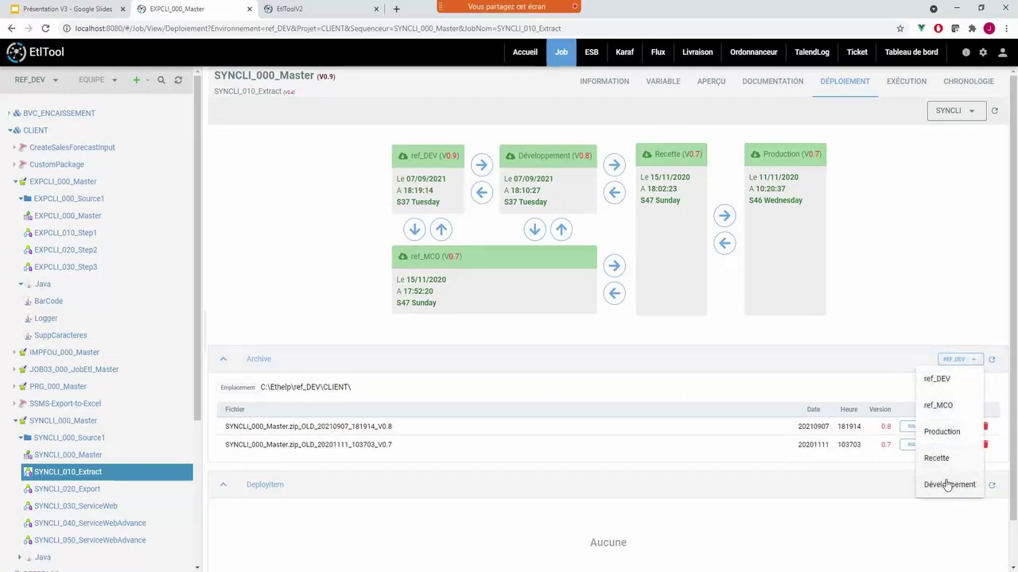
click(934, 432)
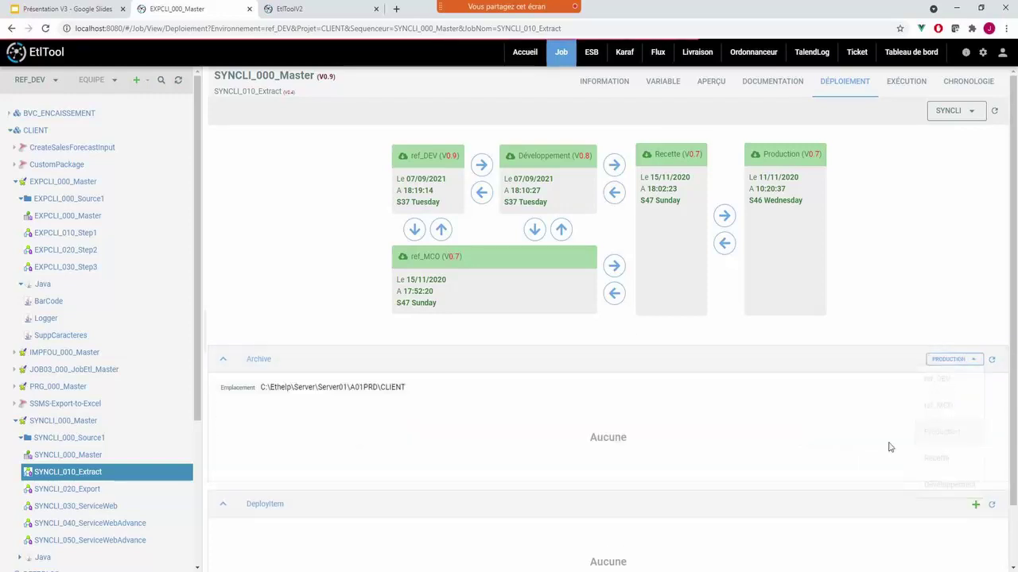
click(954, 359)
click(938, 458)
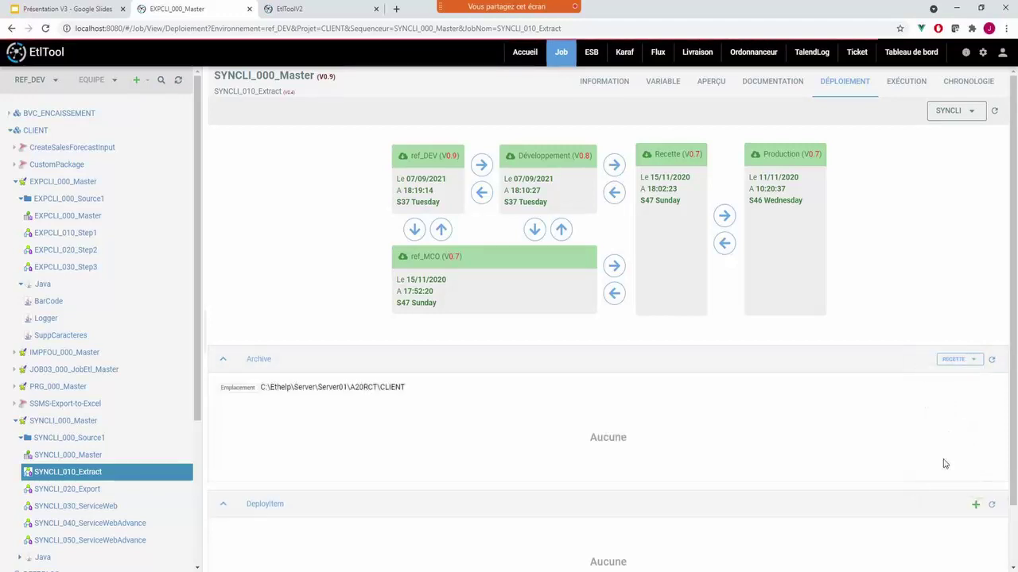
click(958, 359)
click(951, 481)
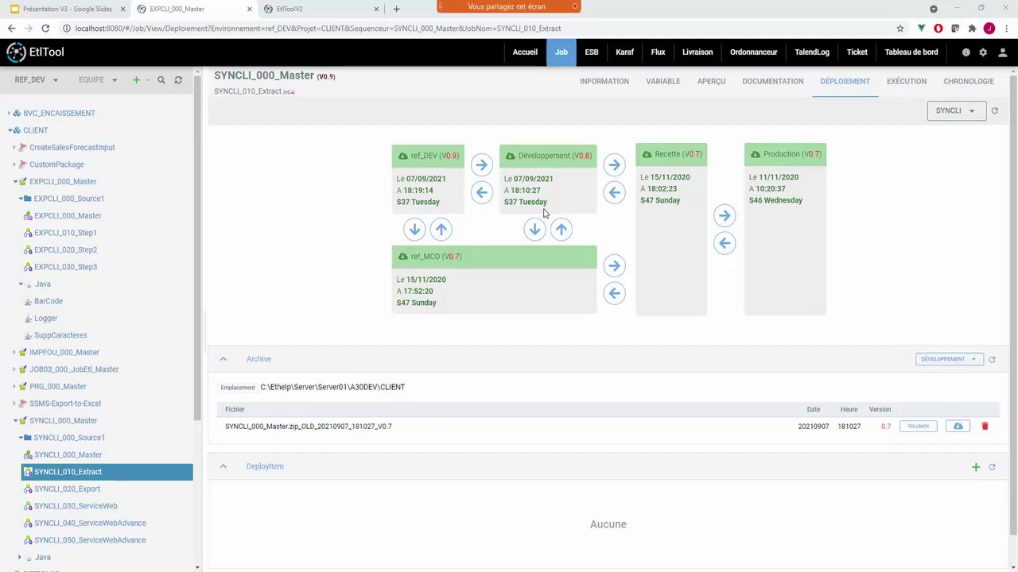
click(162, 81)
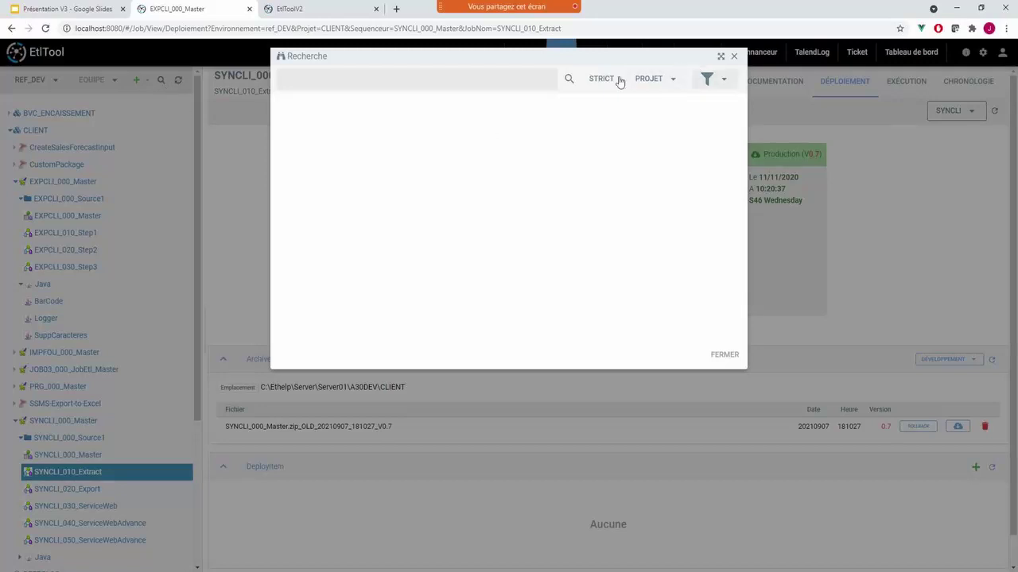
- Search for 'test' to find TEST_FluxSalesforceAGIL, then browse the filter checkbox list
click(450, 77)
text(test)
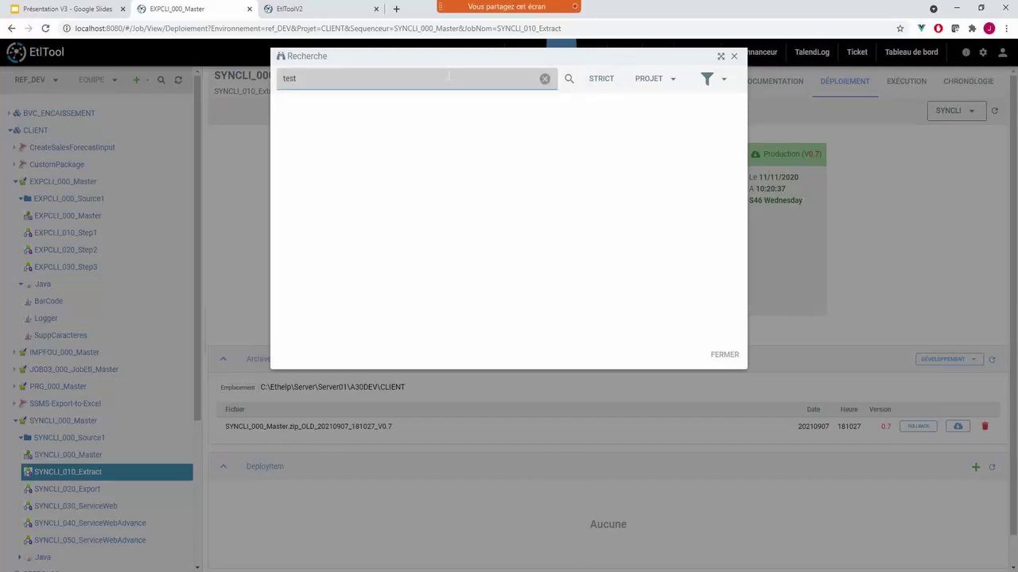
key(Return)
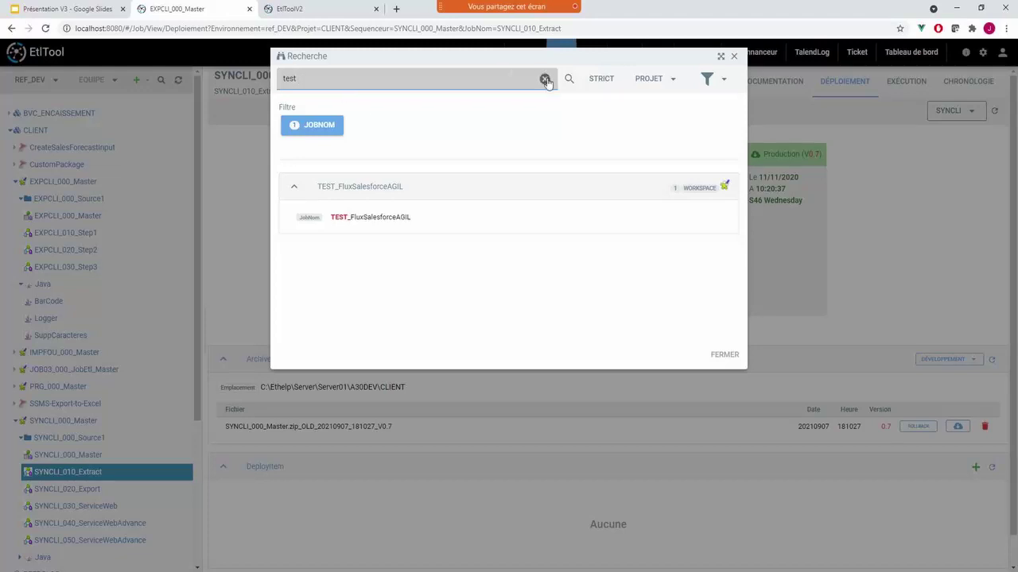
click(720, 81)
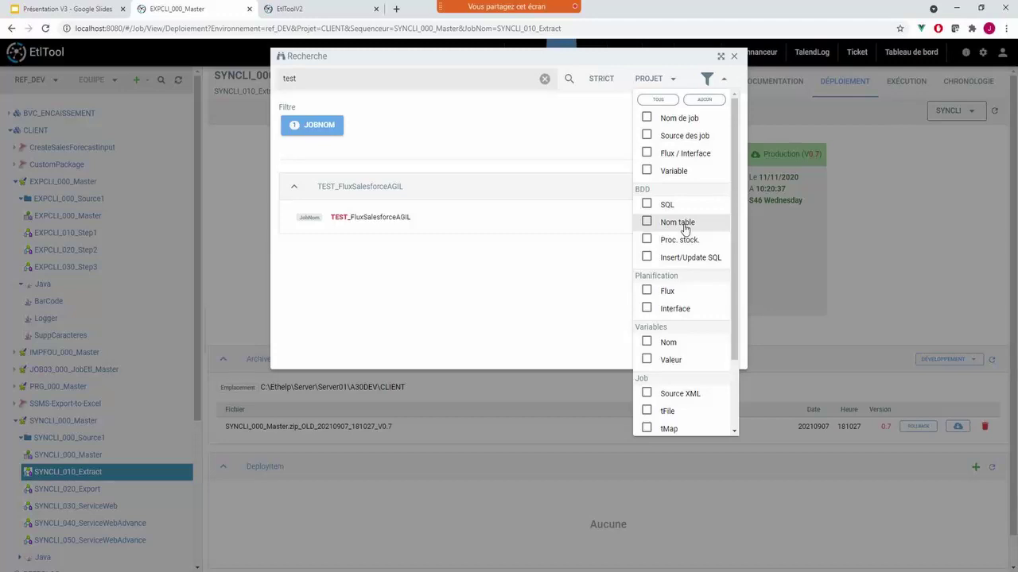
drag(731, 260, 734, 365)
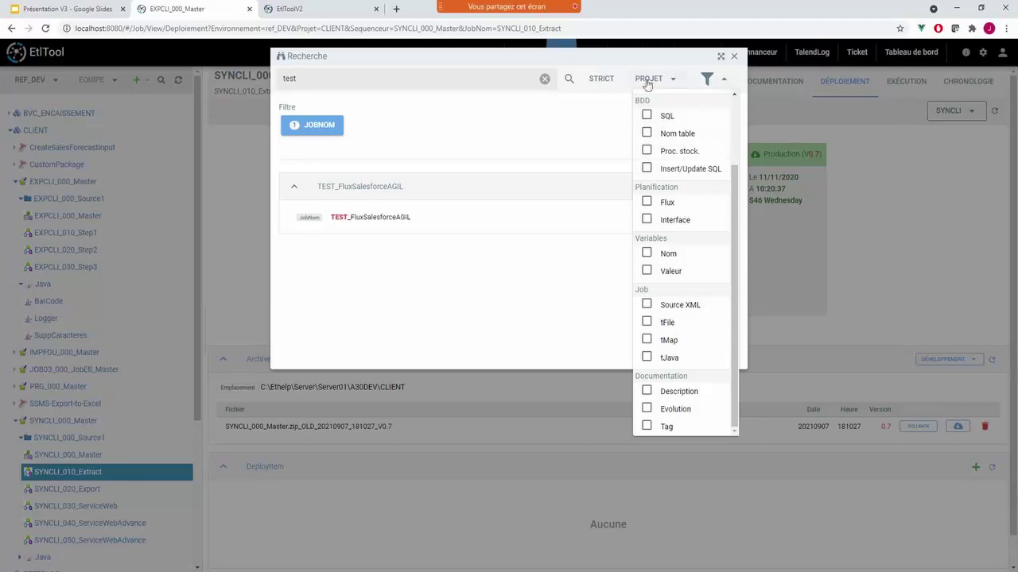
scroll(656, 104, up, 3)
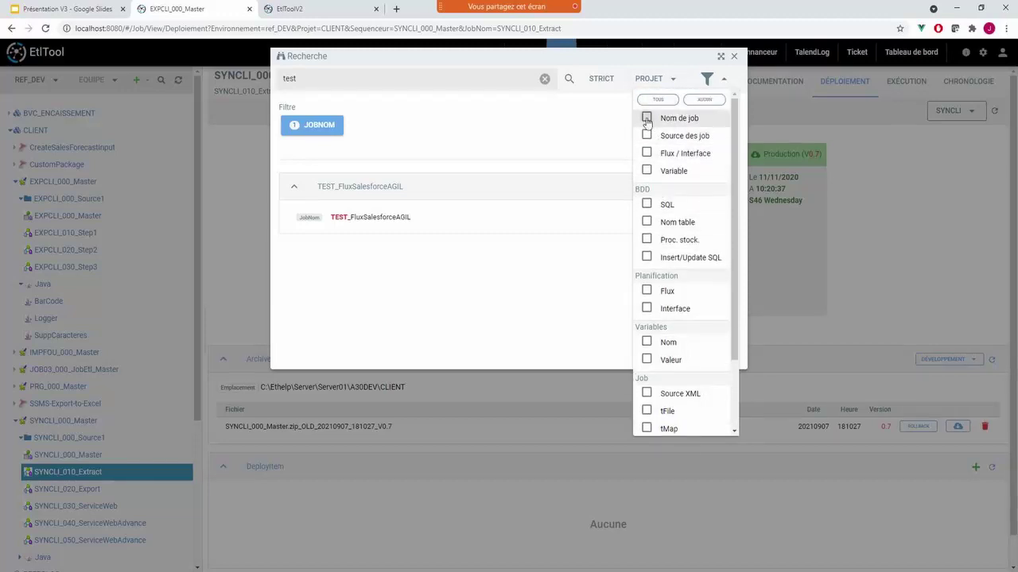
mouse_move(720, 81)
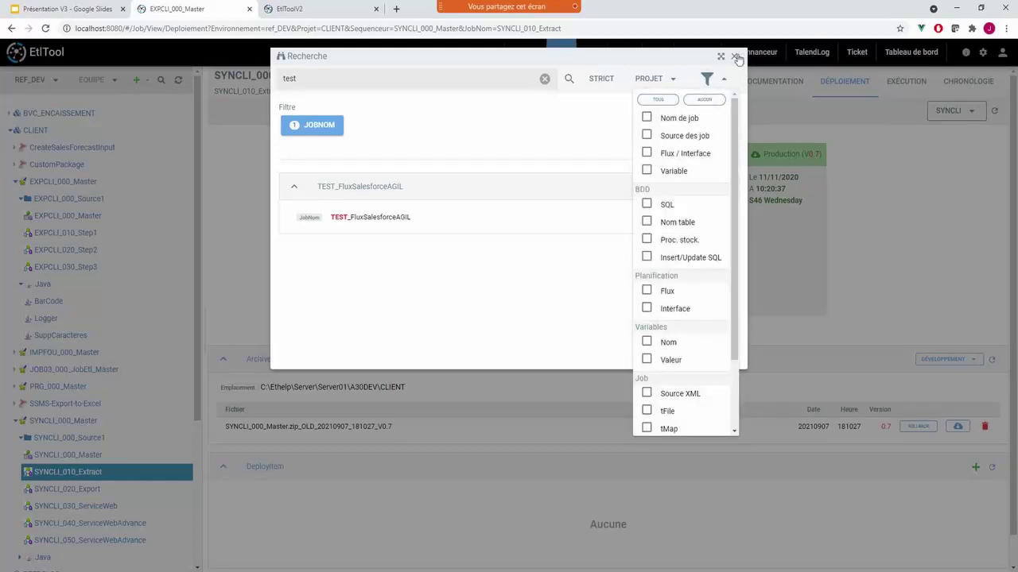
- Reopen the all-jobs search, check its filter categories, and search for 'PRODUCT'
click(734, 56)
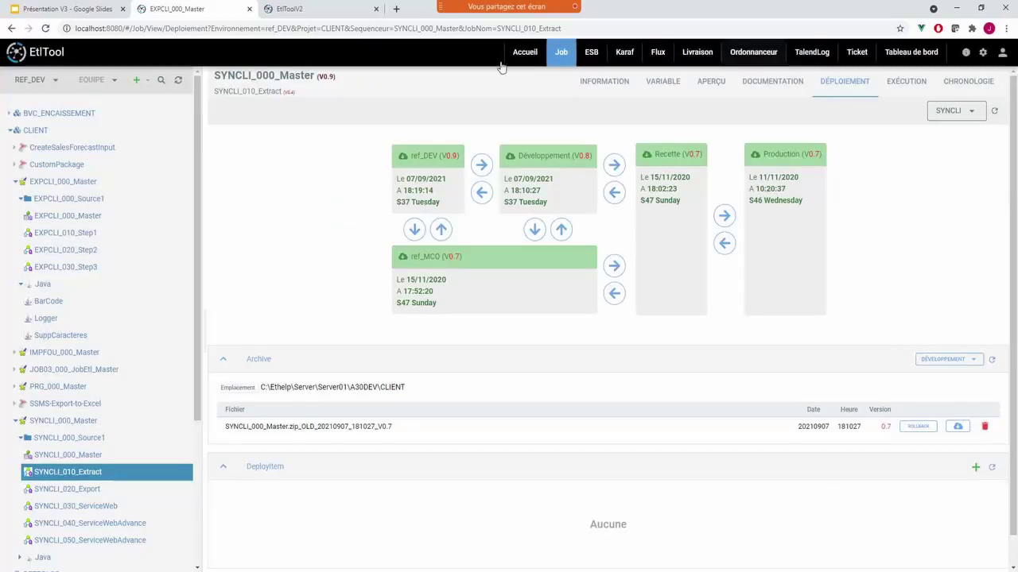
click(161, 80)
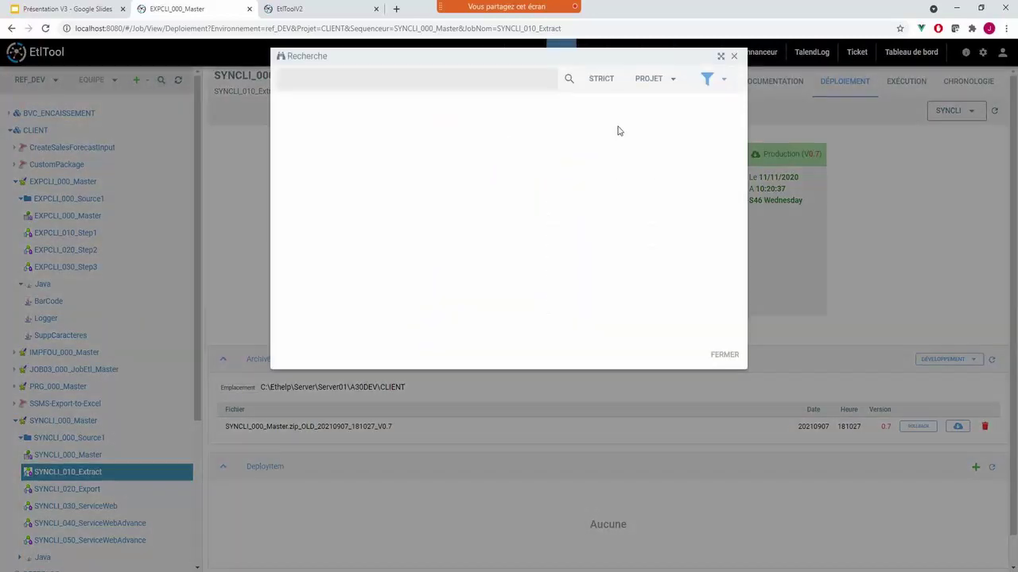
click(707, 80)
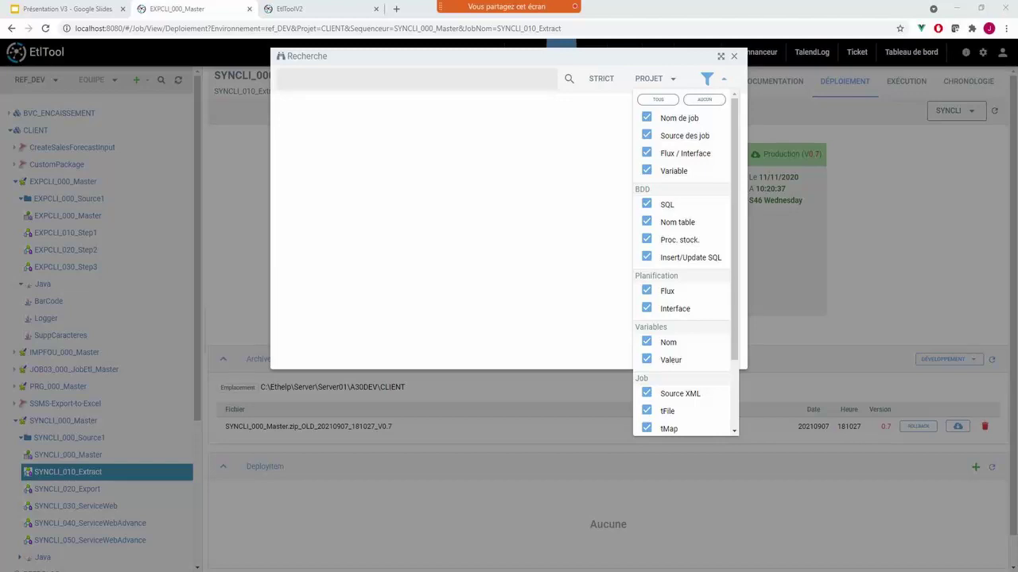
text(PRODUCT)
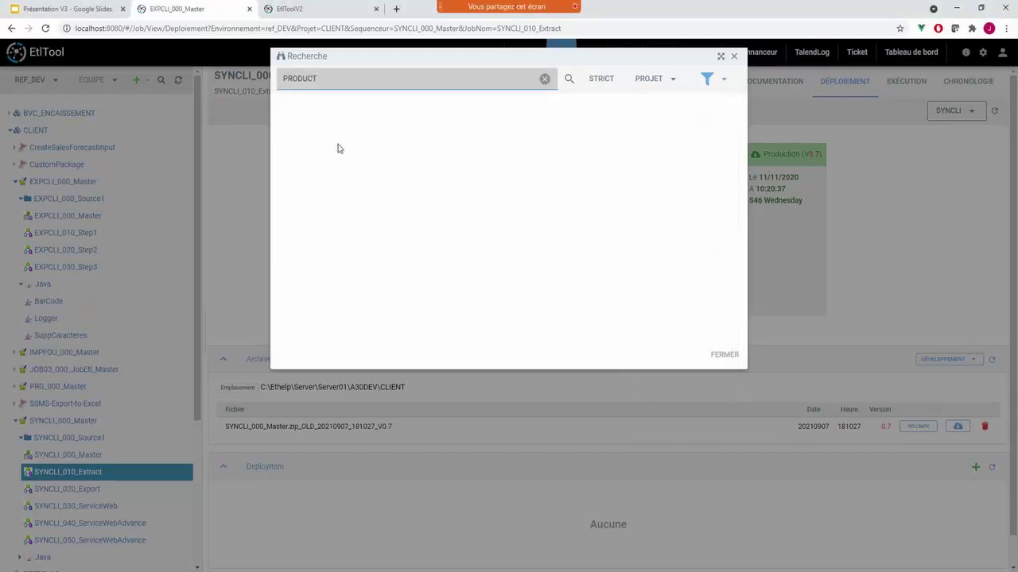
click(571, 78)
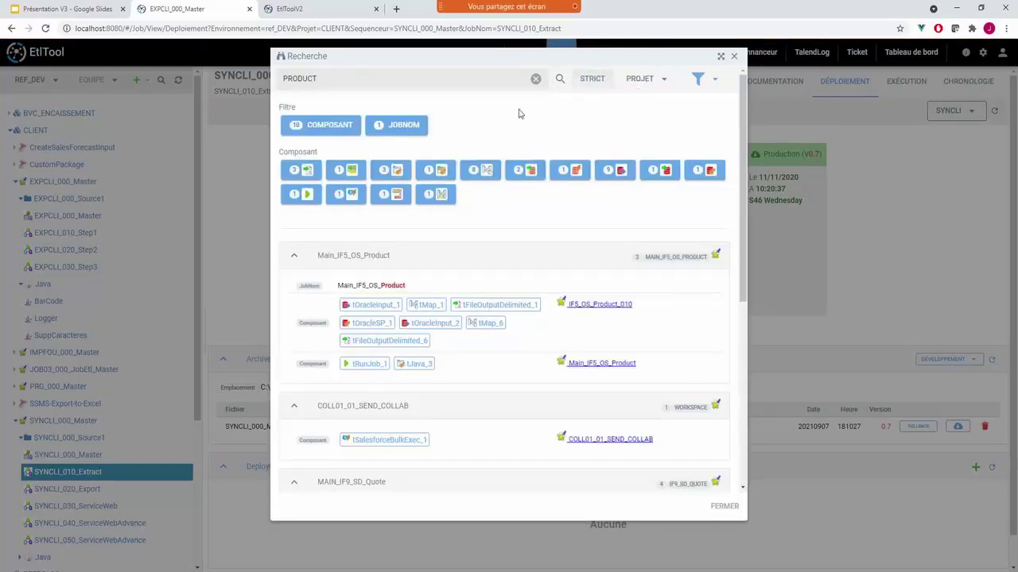
- Collapse all five PRODUCT results, then re-expand Main_IF5_OS_Product to show its component matches
click(336, 256)
click(336, 286)
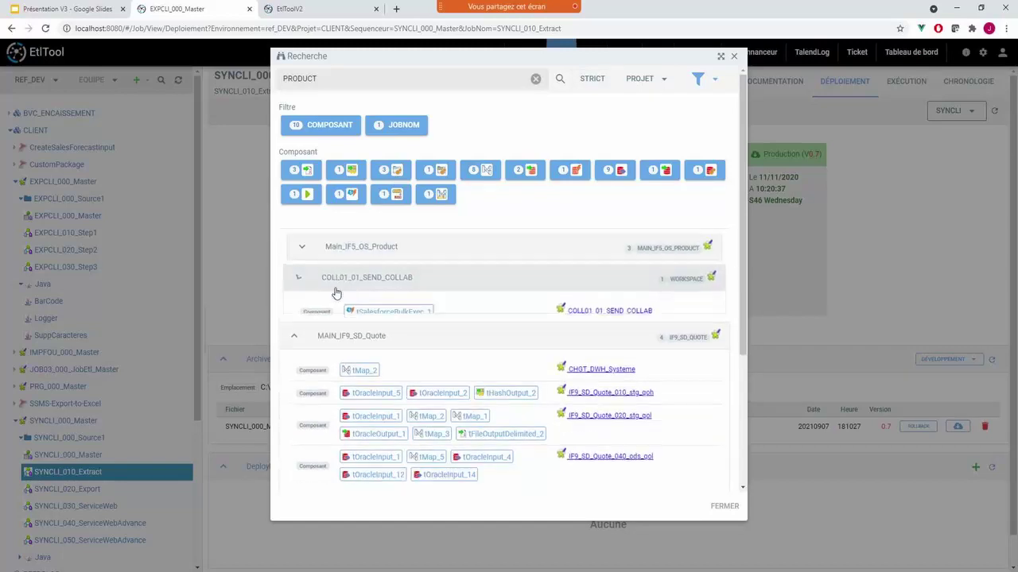
click(335, 302)
click(335, 331)
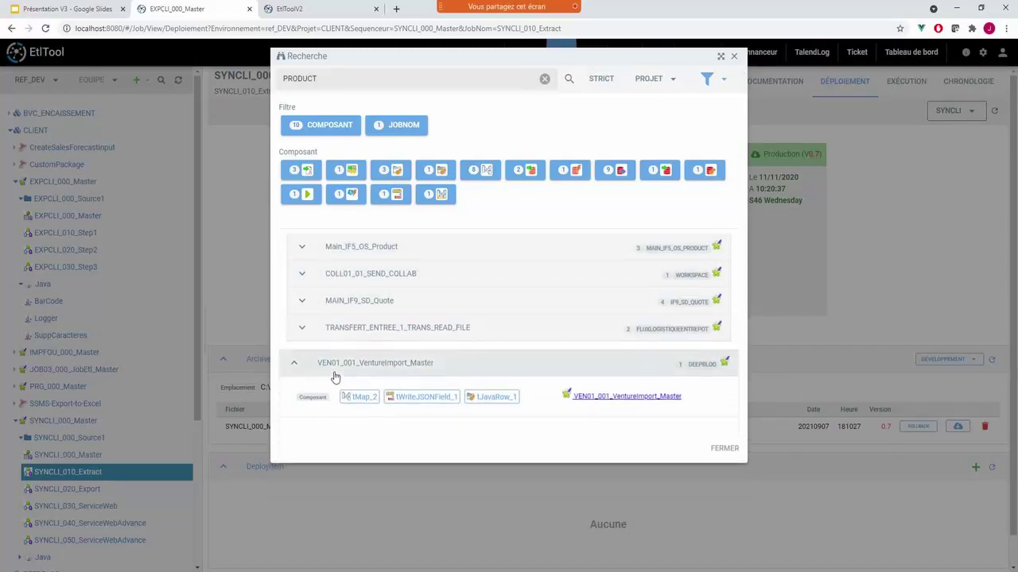
click(335, 372)
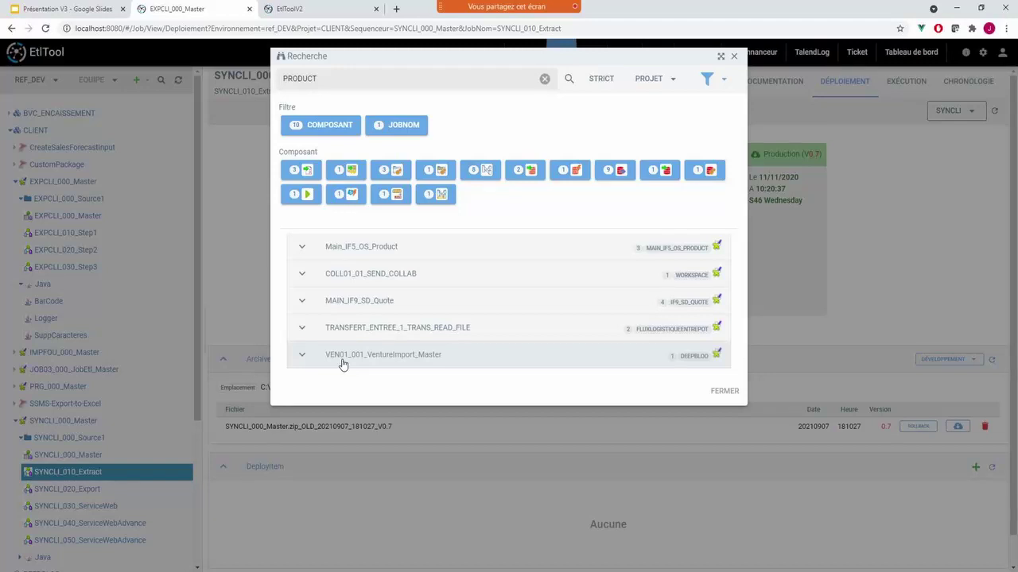
click(359, 247)
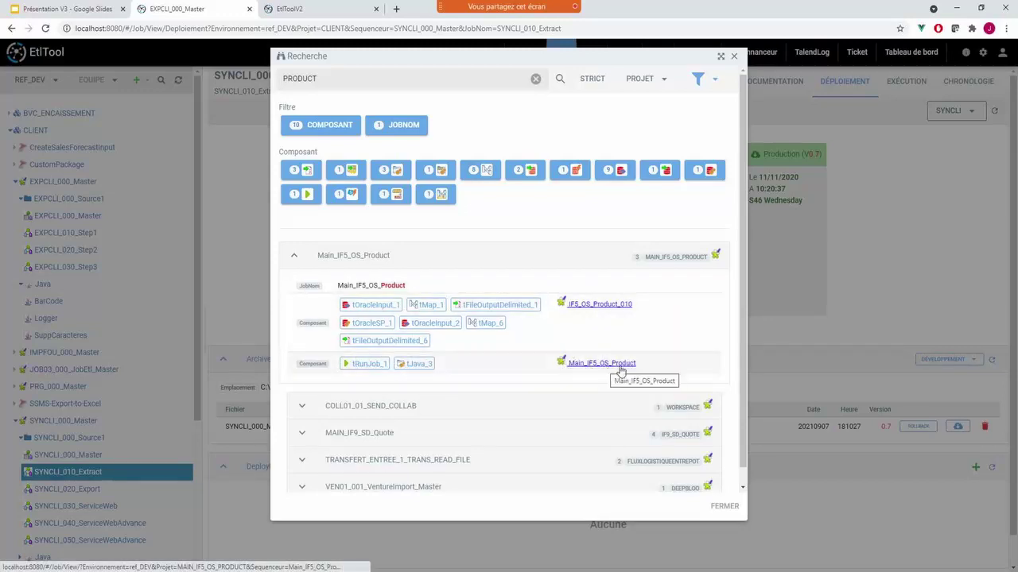
- Review the tOracleInput_1 SQL's PRODUCT_DESCRIPTION column, then open Main_IF5_OS_Product in a new tab
click(370, 307)
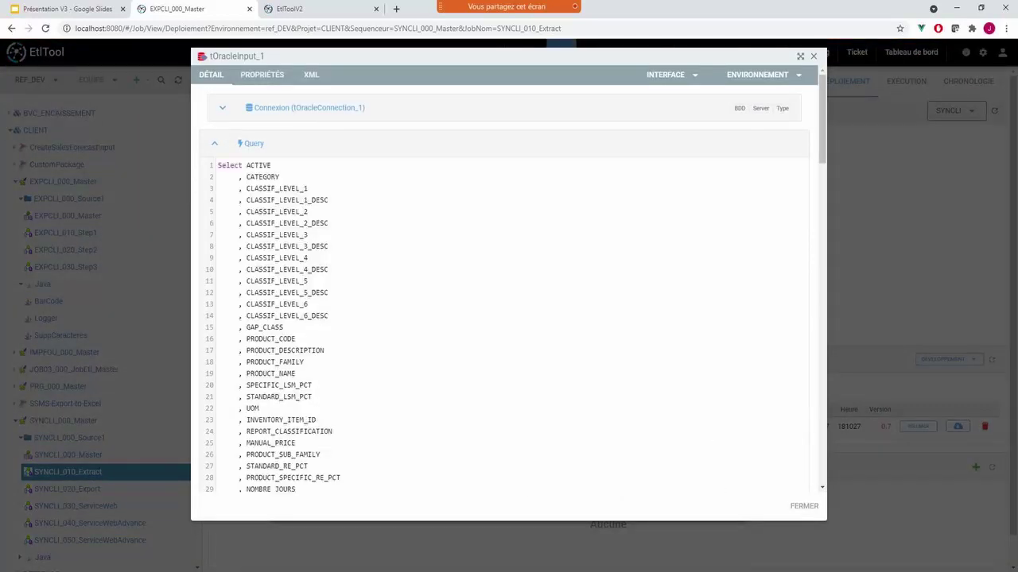
scroll(509, 318, down, 2)
double_click(259, 295)
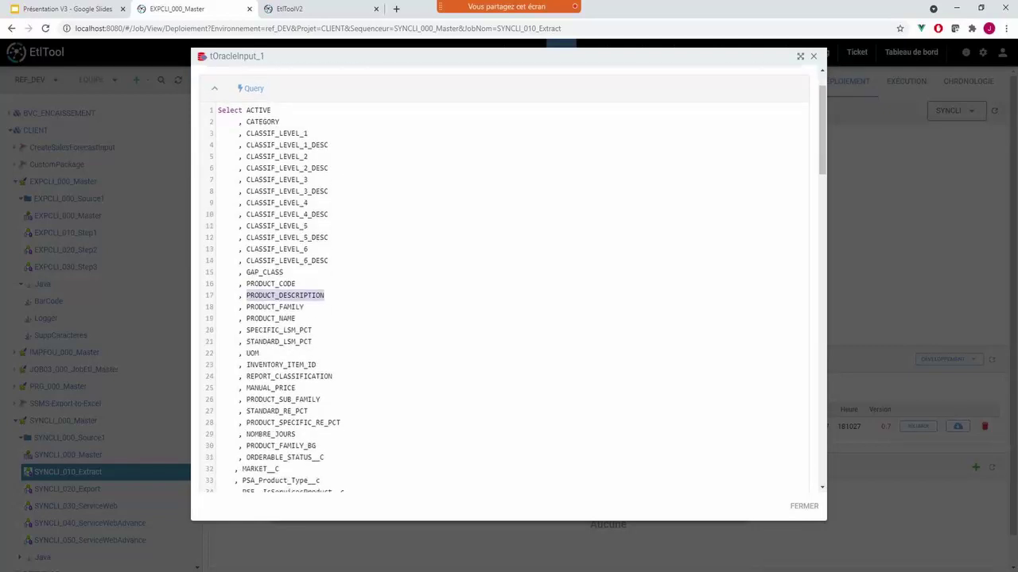
drag(246, 284, 273, 284)
scroll(509, 318, down, 3)
scroll(509, 318, up, 5)
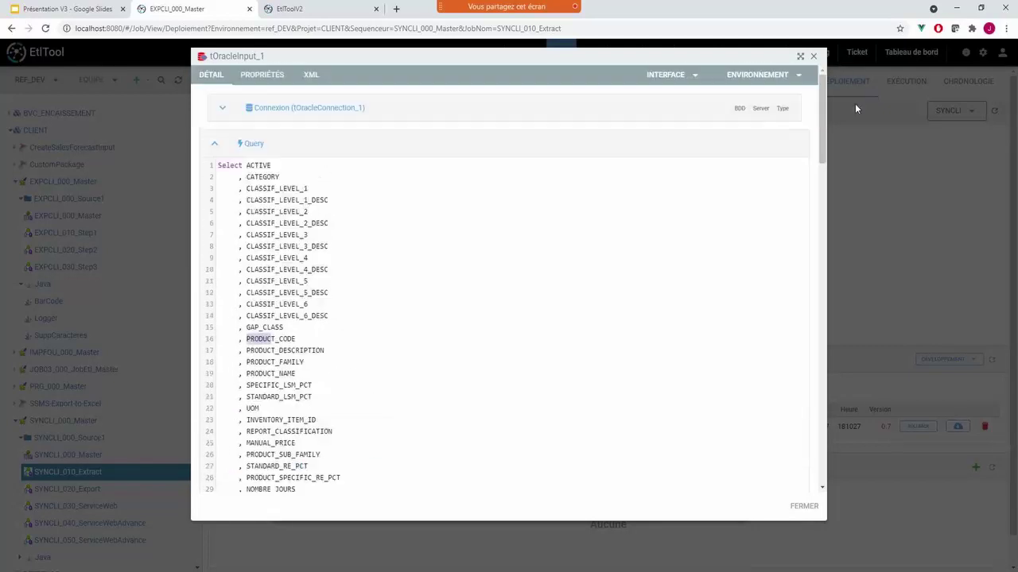
click(812, 55)
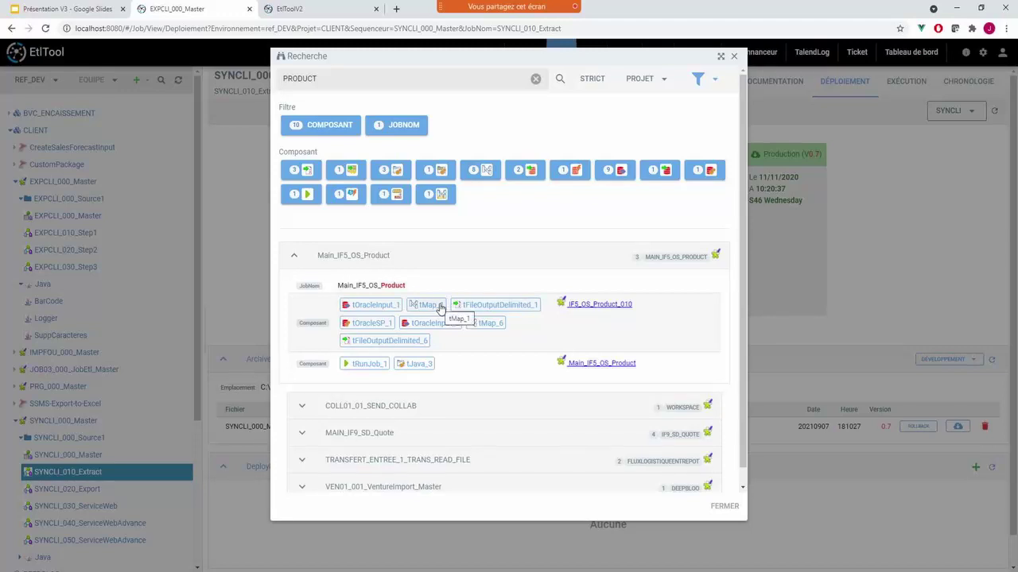
click(715, 256)
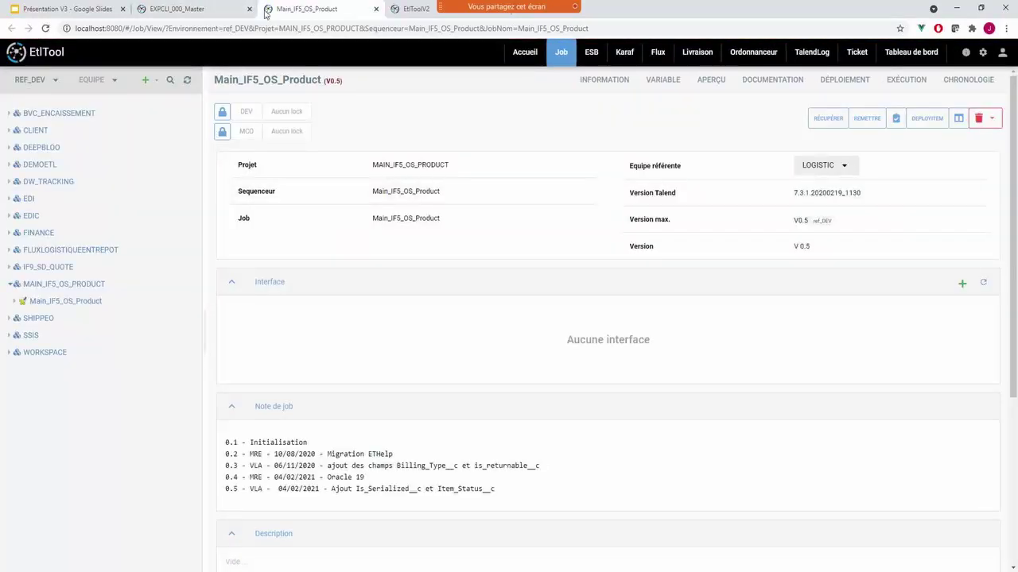
click(204, 9)
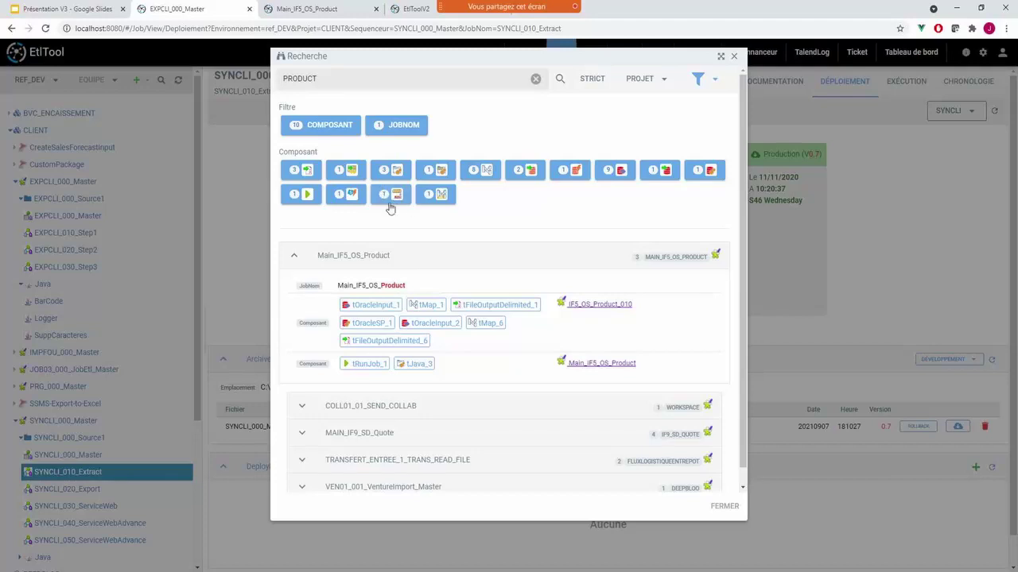
- Exclude tOracleInput, tOracleSP, tJava, tSalesforceBulkExec, tRunJob and one more component type from results
click(621, 173)
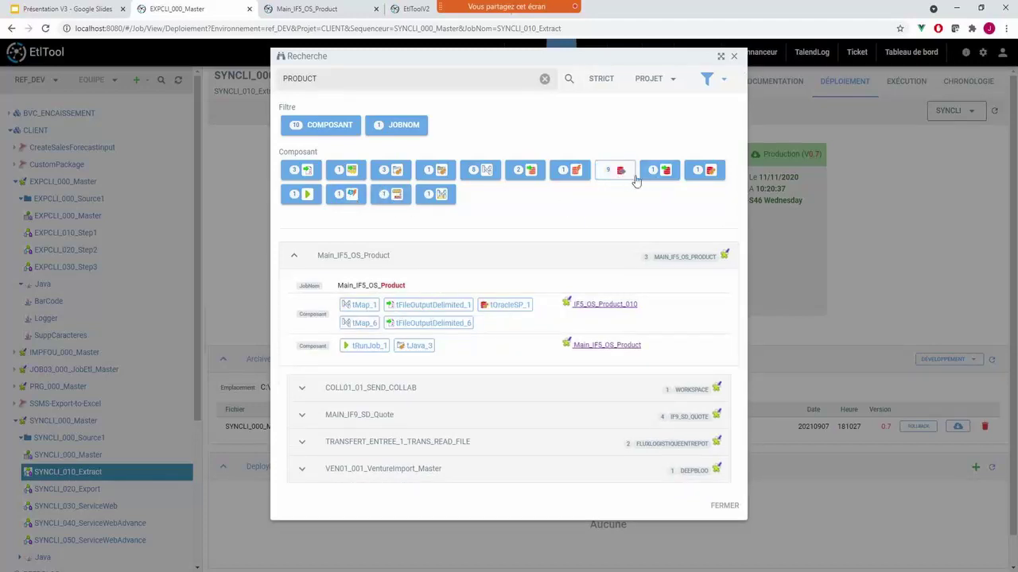
click(708, 171)
click(390, 170)
click(391, 195)
click(343, 199)
click(311, 198)
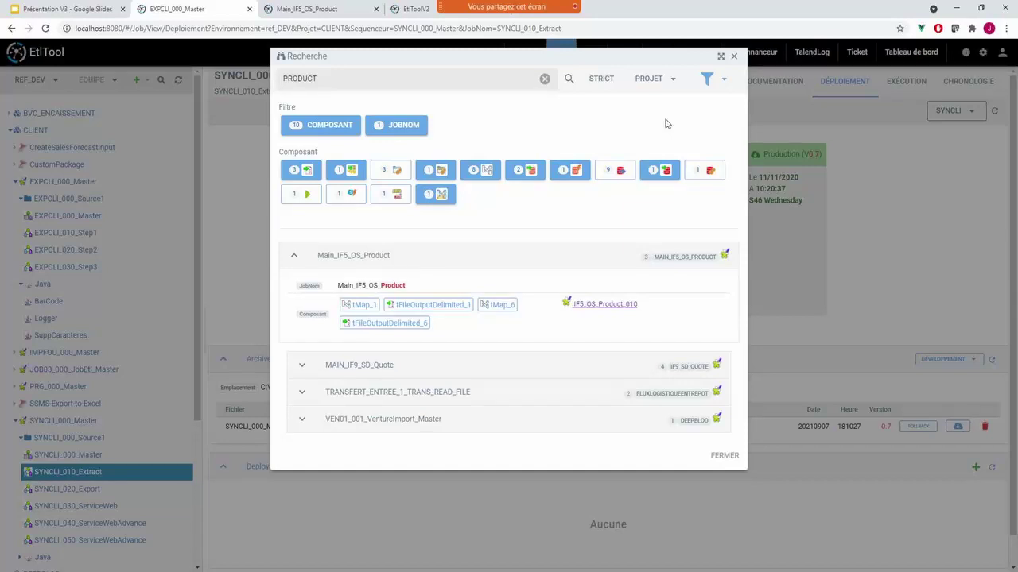
- Glance at the presentation slides, return to EtlTool, and close the search dialog
click(70, 9)
click(211, 11)
click(733, 56)
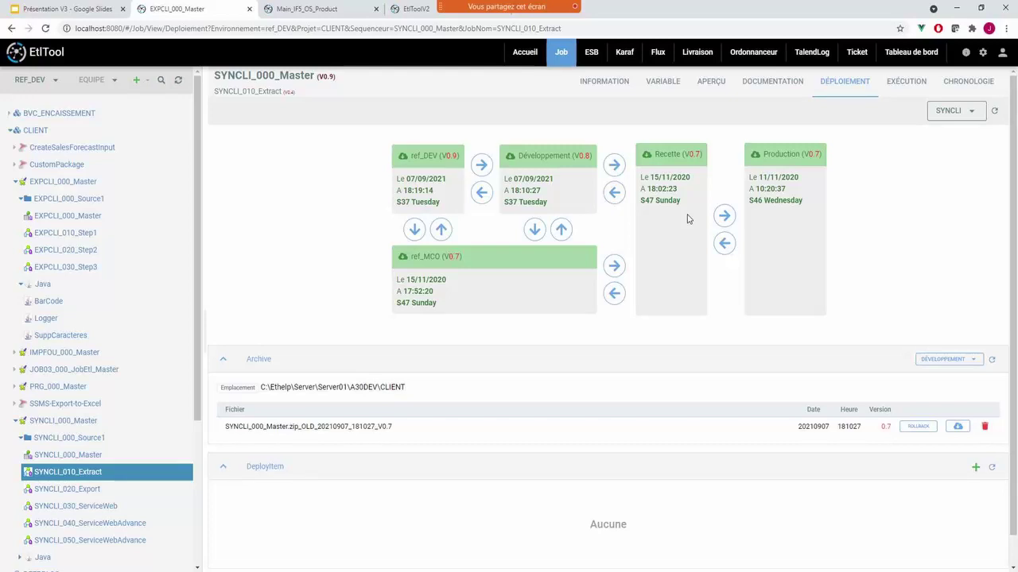
- Collapse CLIENT, open DEMOETL's JOB04_000_JobEtl_Master, and view its EXÉCUTION history of eight runs
click(35, 130)
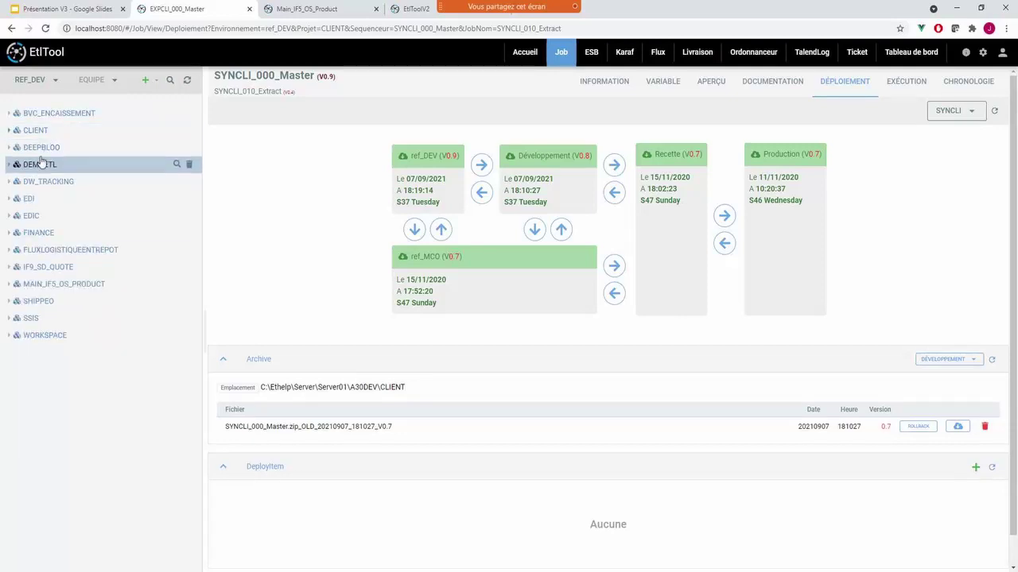
click(41, 164)
click(60, 250)
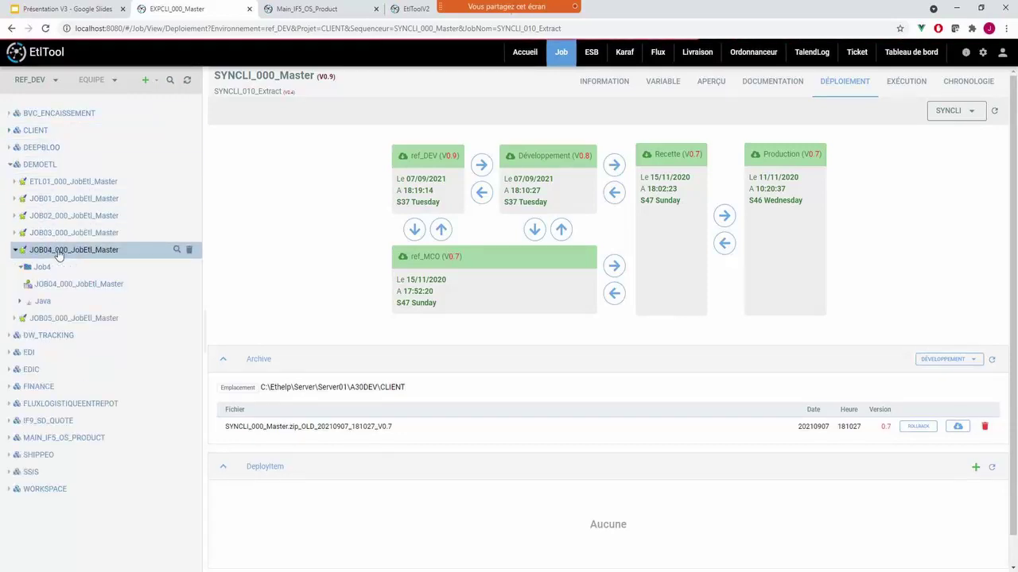
click(57, 286)
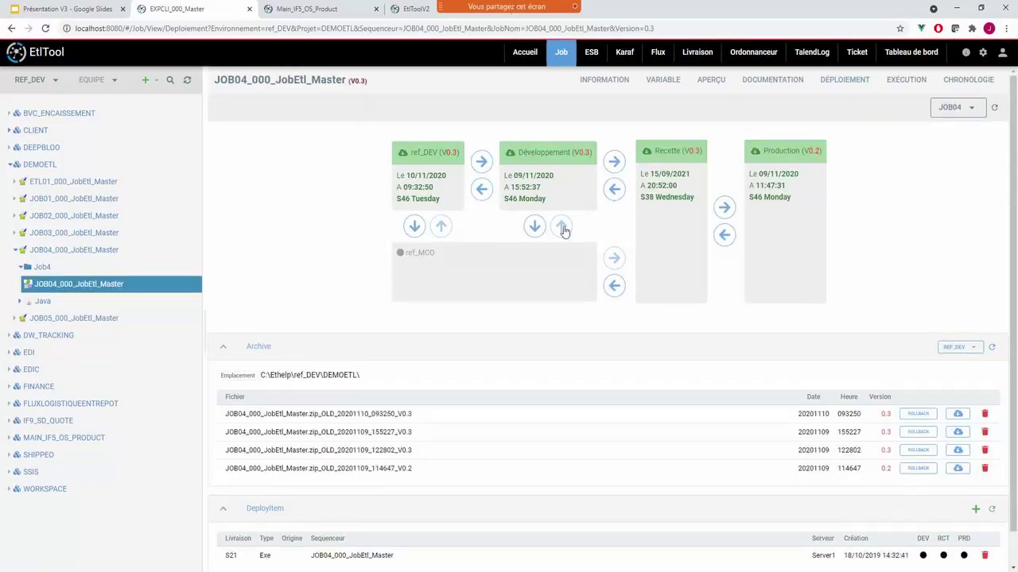
click(898, 84)
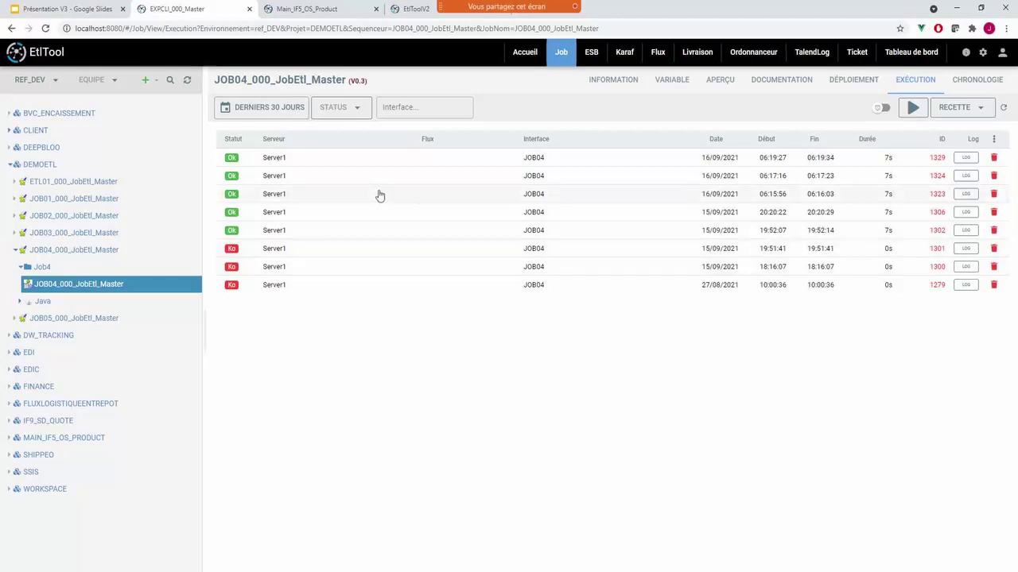
- Launch JOB04 in Recette with auto-refresh on, then open new run 1334's details
click(949, 110)
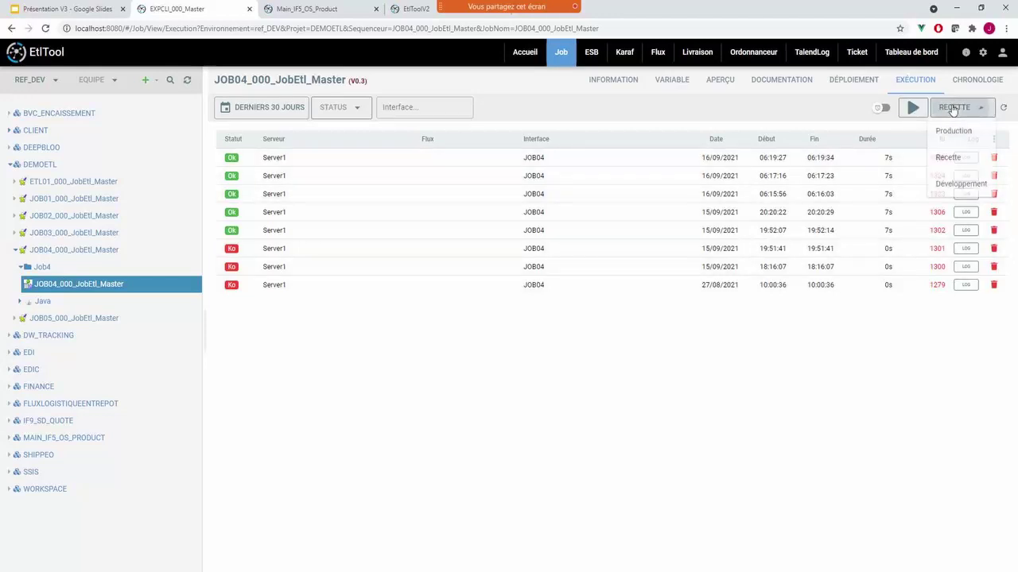
click(913, 110)
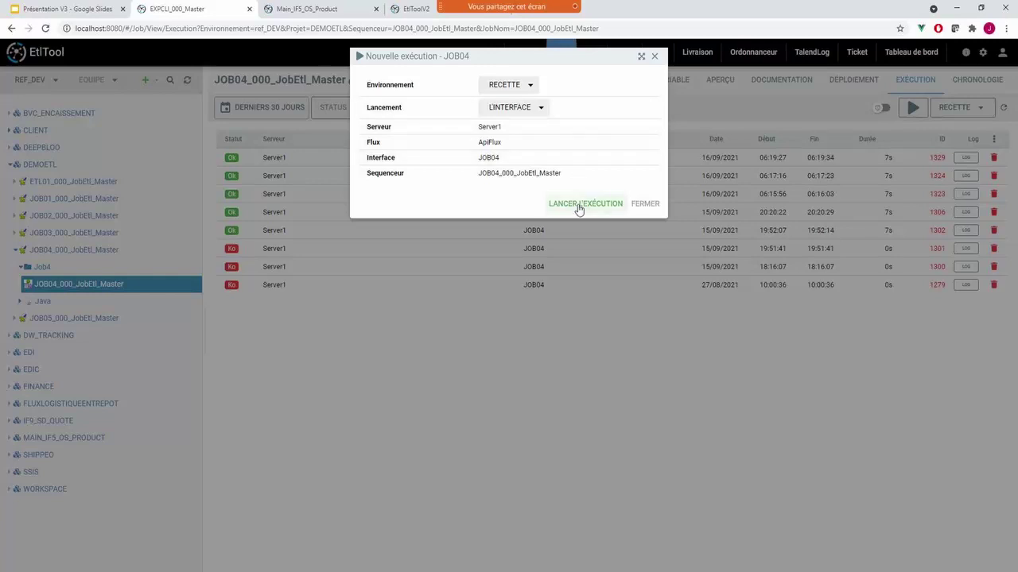
click(580, 208)
click(880, 109)
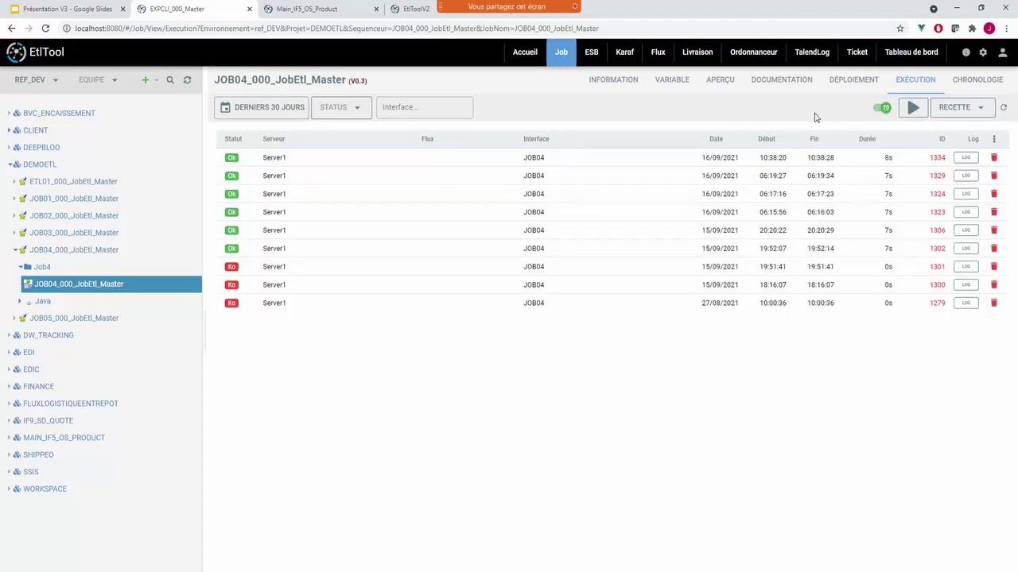
click(288, 160)
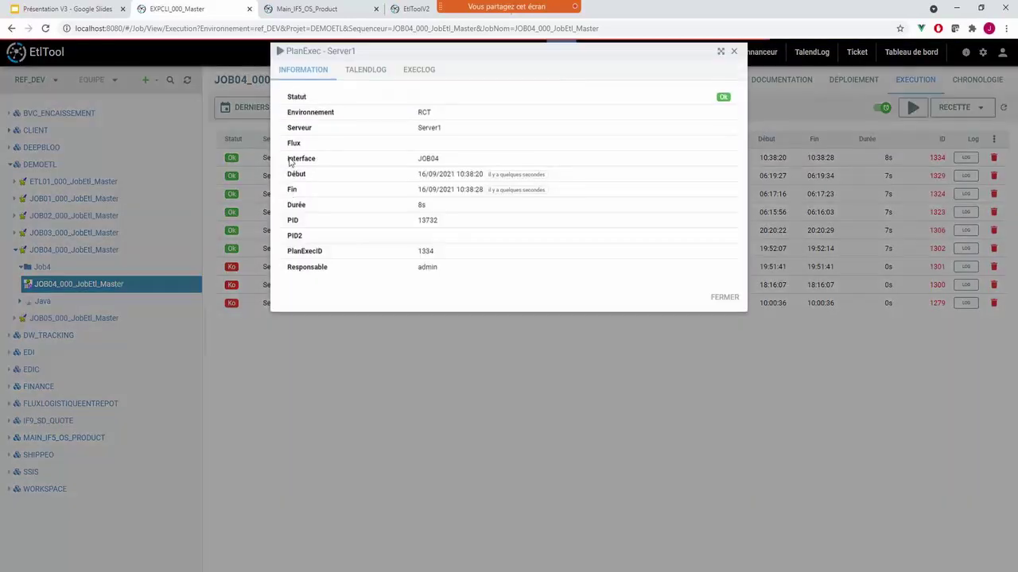
- Display run 1334's raw execution log and scroll through its java launch and StartJob entries
click(421, 75)
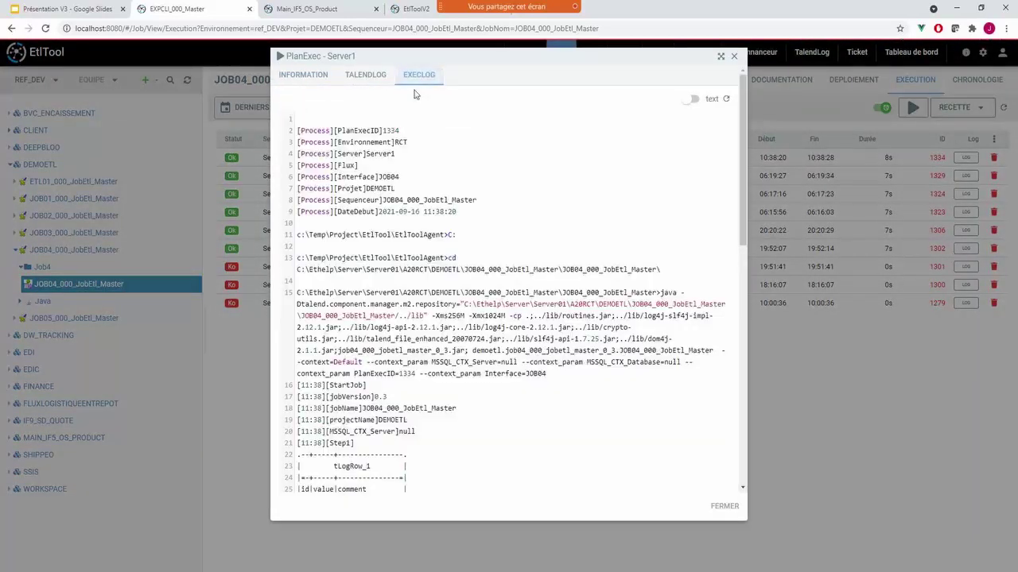
scroll(509, 302, down, 7)
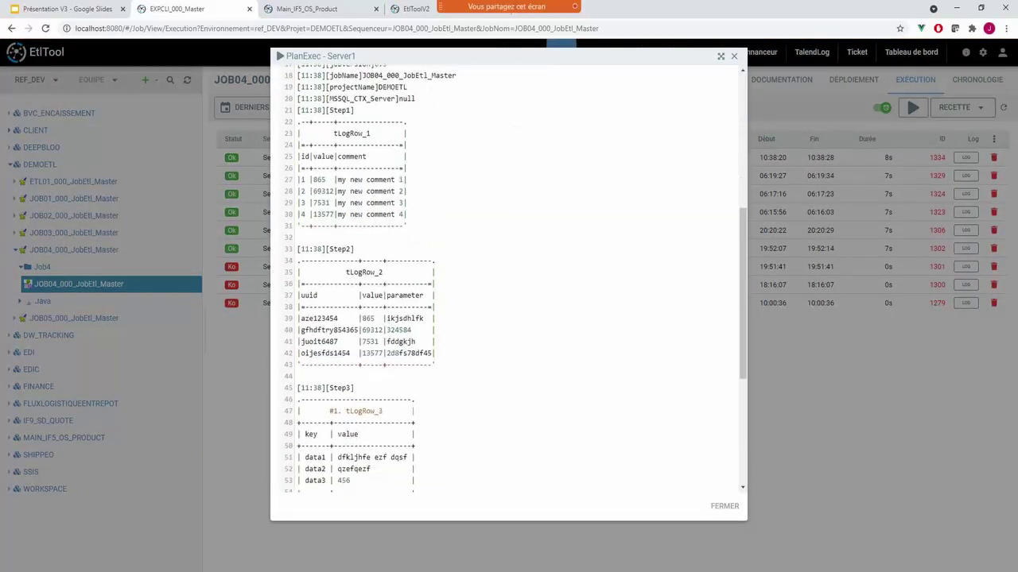
drag(740, 403, 740, 166)
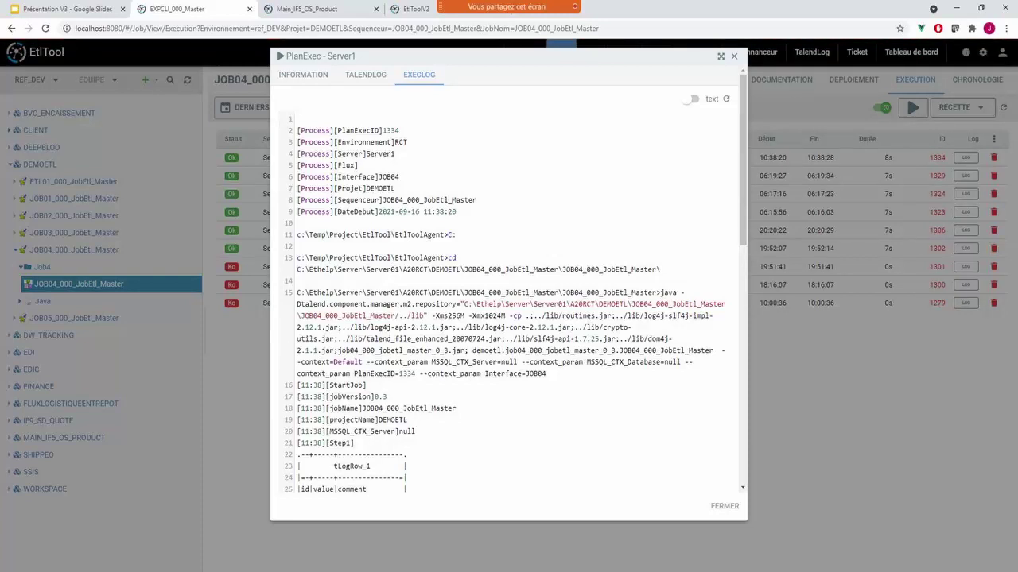
- Format run 1334's log, inspect Job detail and the tLogRow_1/tLogRow_2 tables, then close it
click(690, 100)
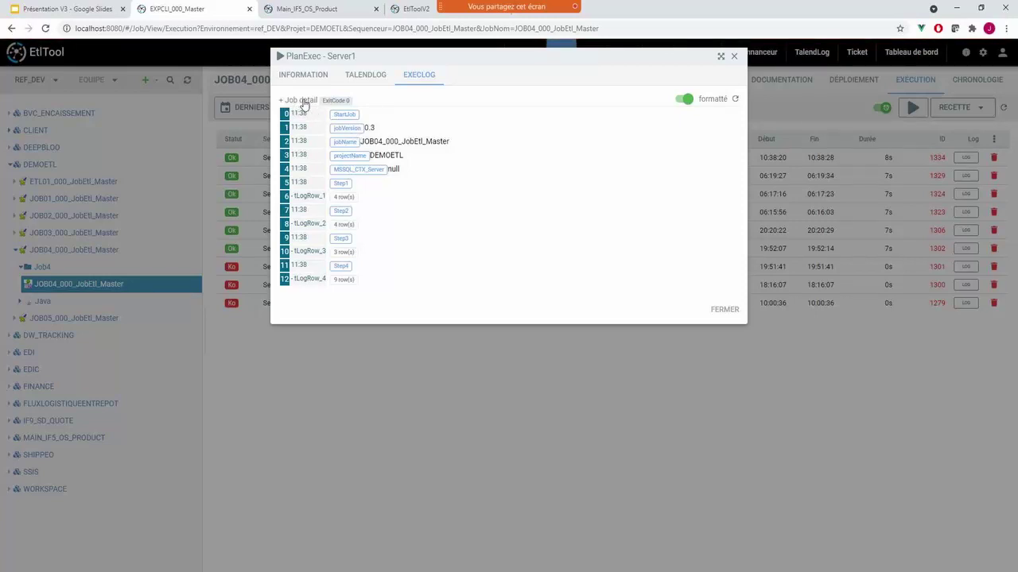
click(303, 102)
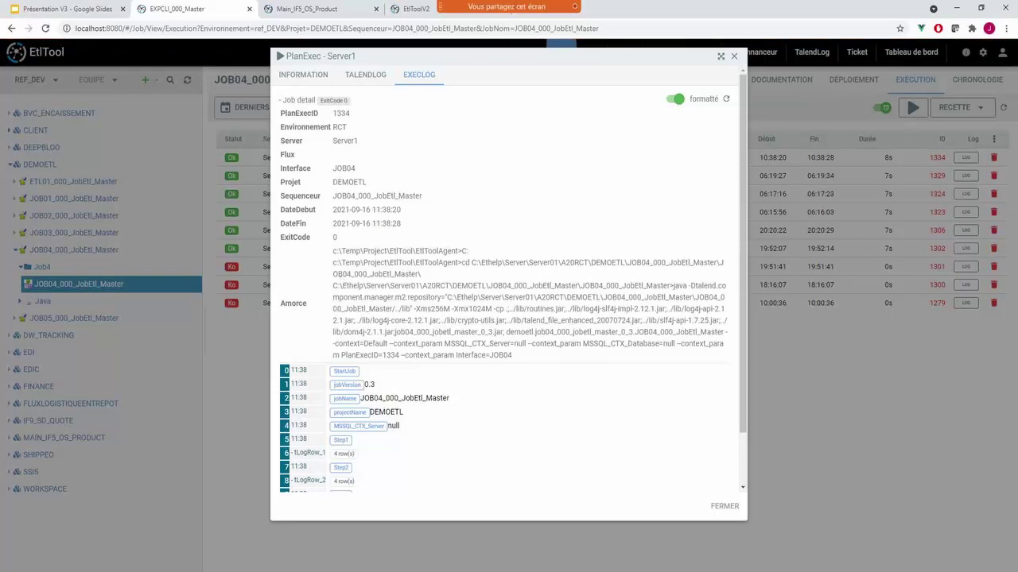
click(303, 102)
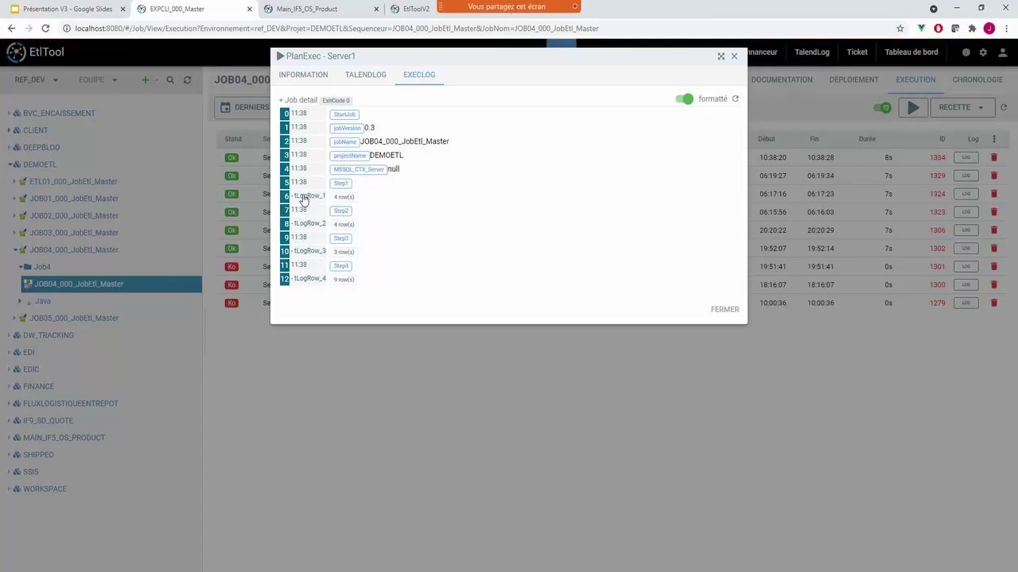
click(303, 197)
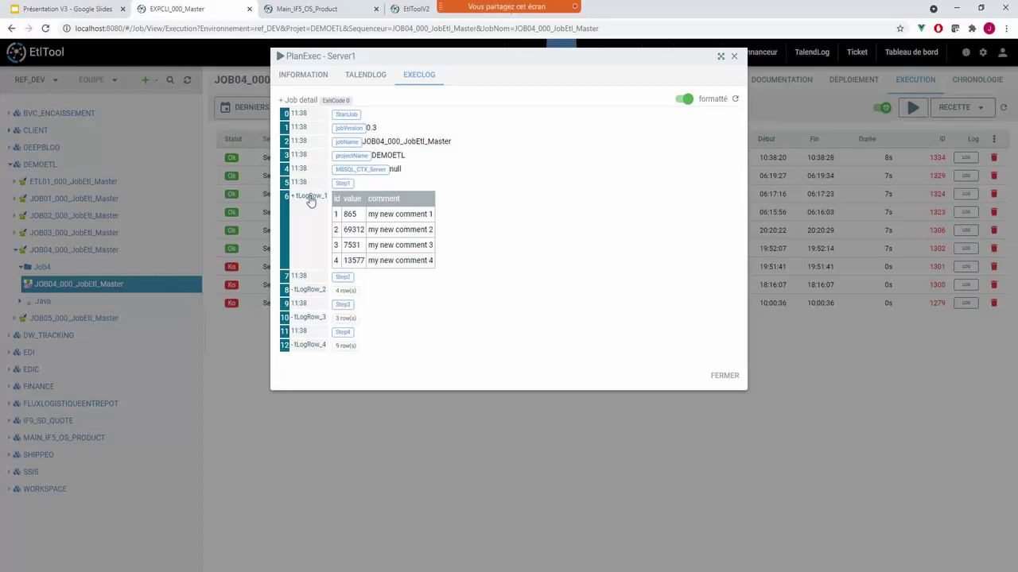
click(307, 196)
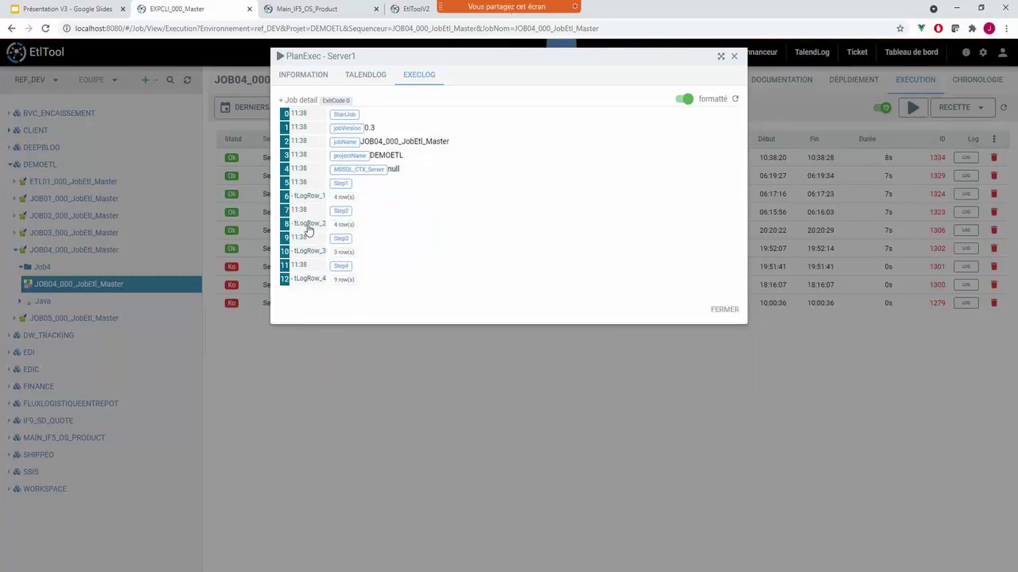
click(305, 225)
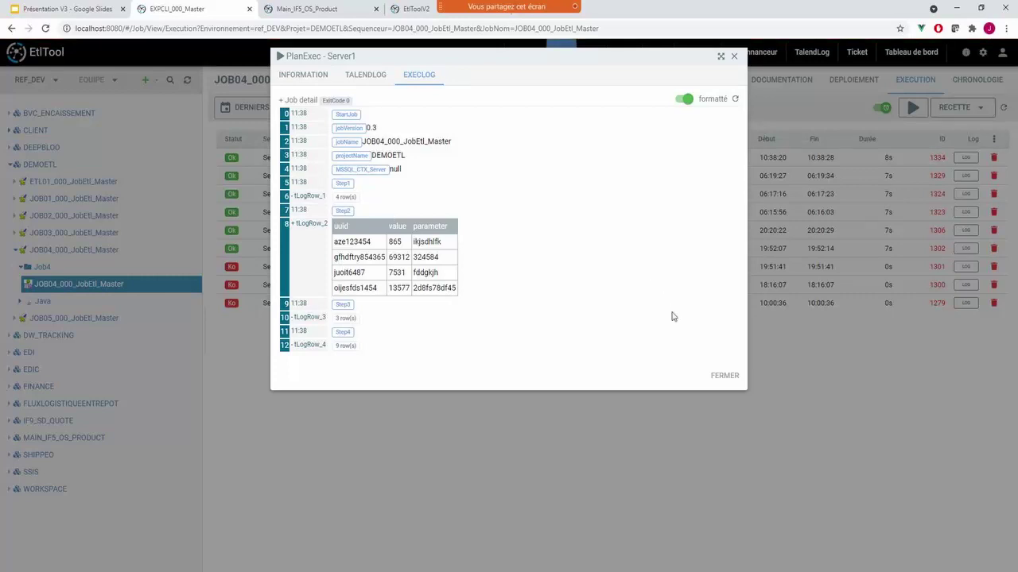
click(725, 385)
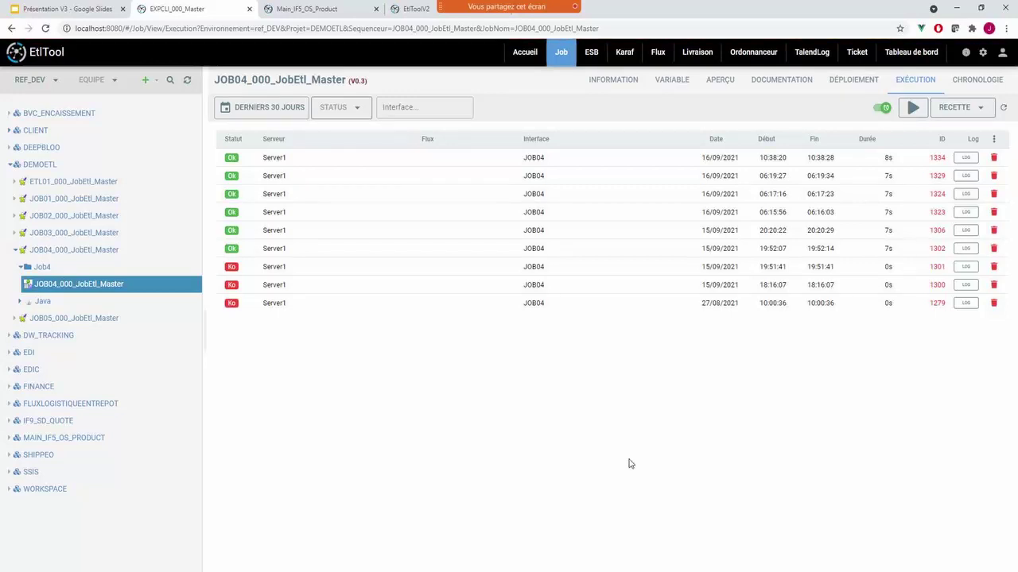
- Load the Ordonnanceur runs for the Recette environment in Liste mode
click(759, 54)
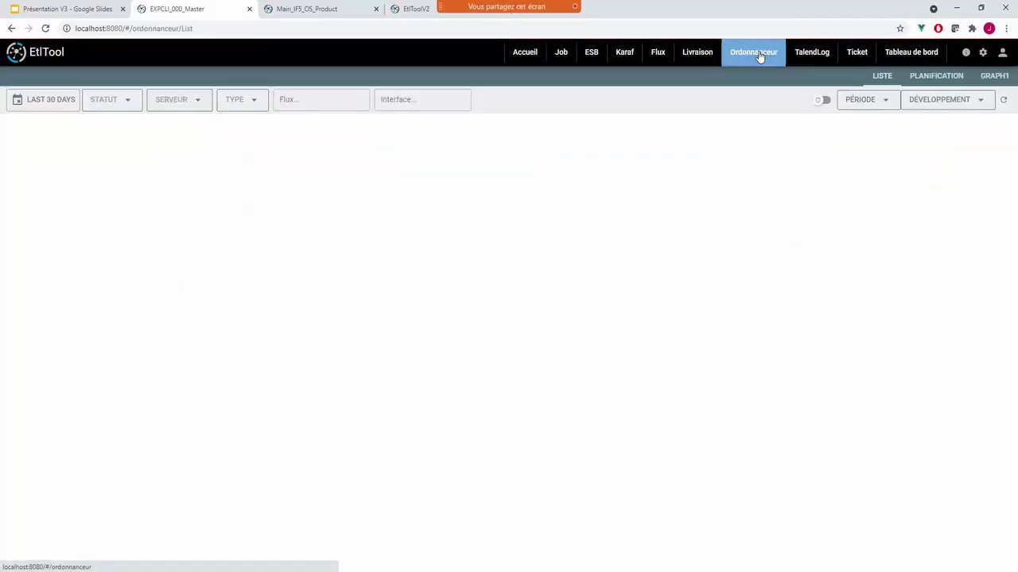
click(936, 100)
click(931, 157)
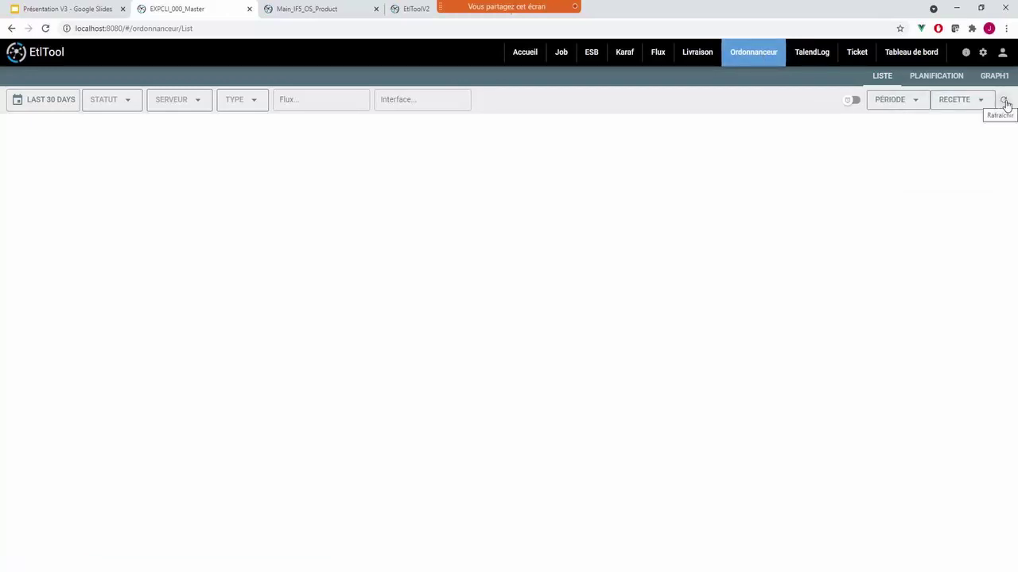
click(884, 102)
click(882, 147)
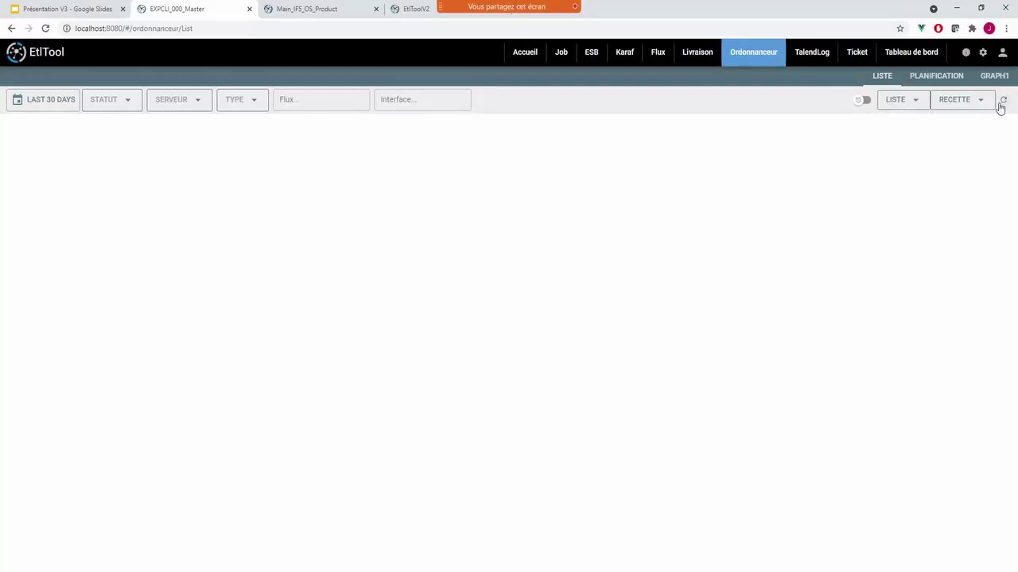
click(1000, 105)
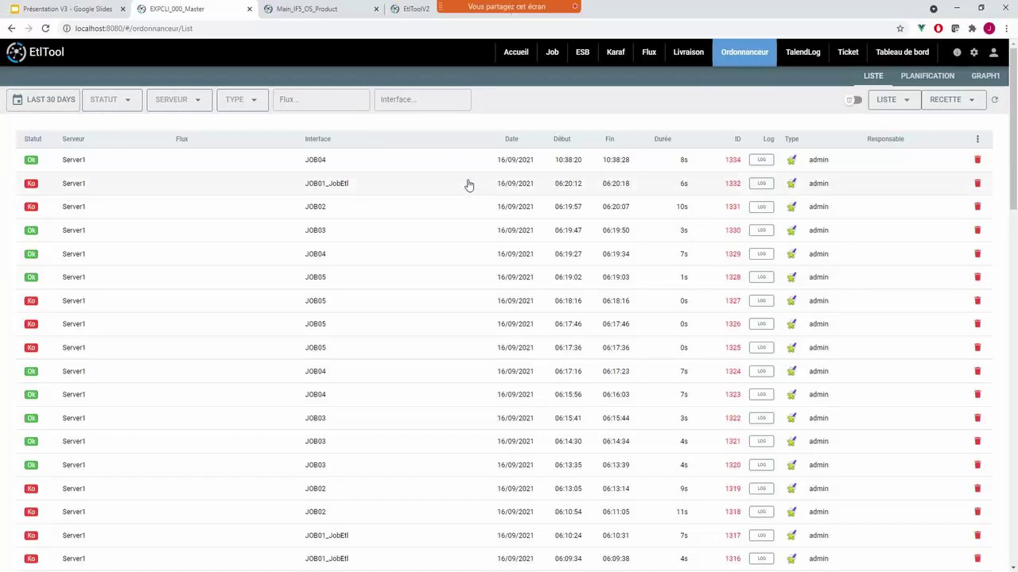
- Review run 1334's execution log and general information, then close its details
scroll(508, 239, down, 8)
scroll(515, 245, down, 10)
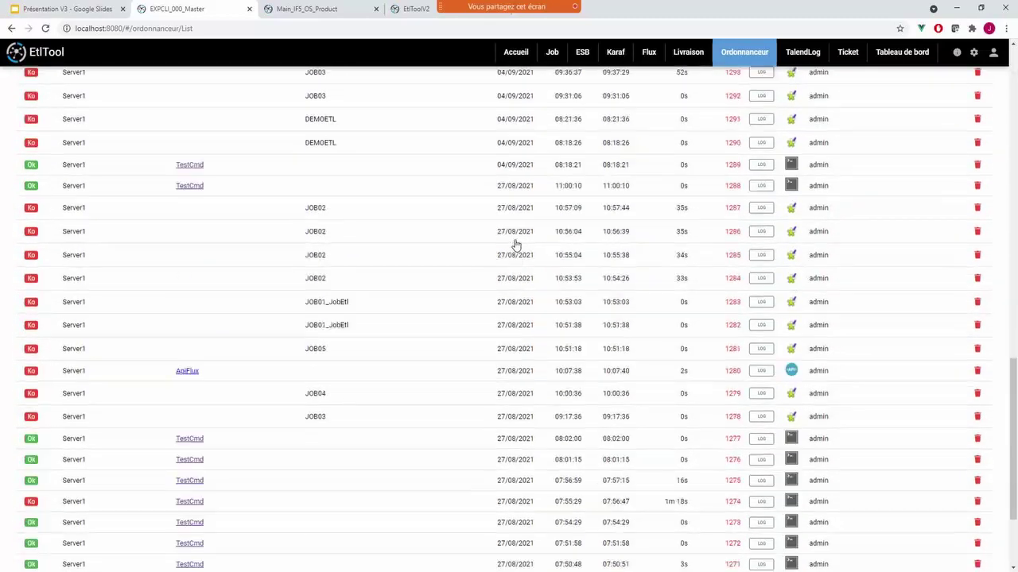
scroll(515, 245, up, 9)
scroll(515, 245, up, 10)
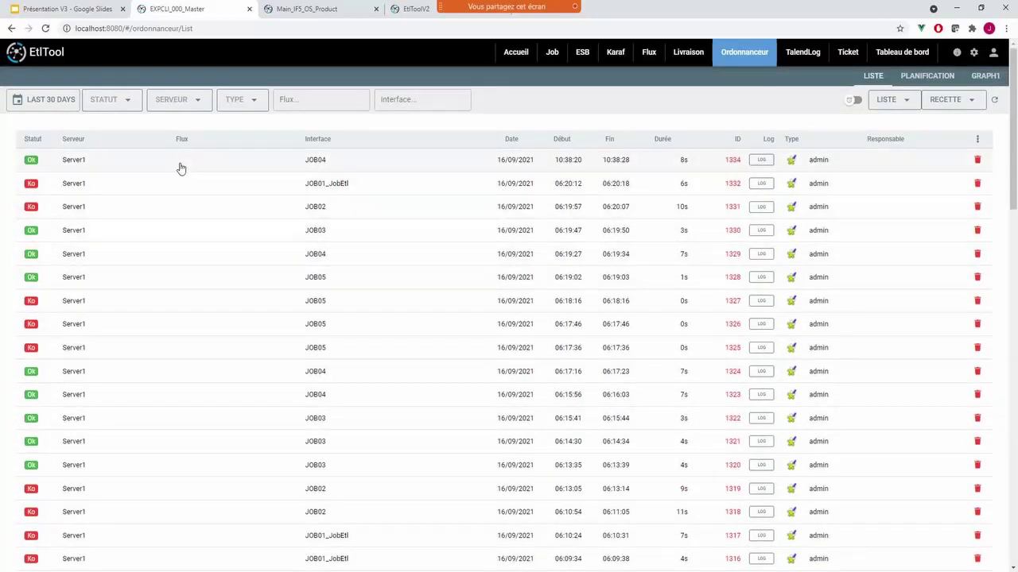
click(181, 165)
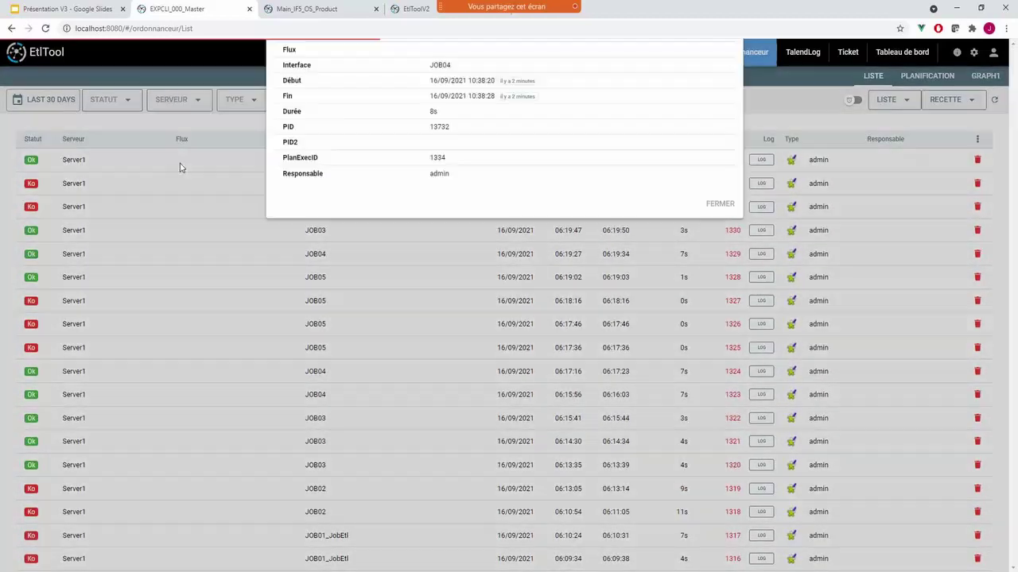
click(414, 81)
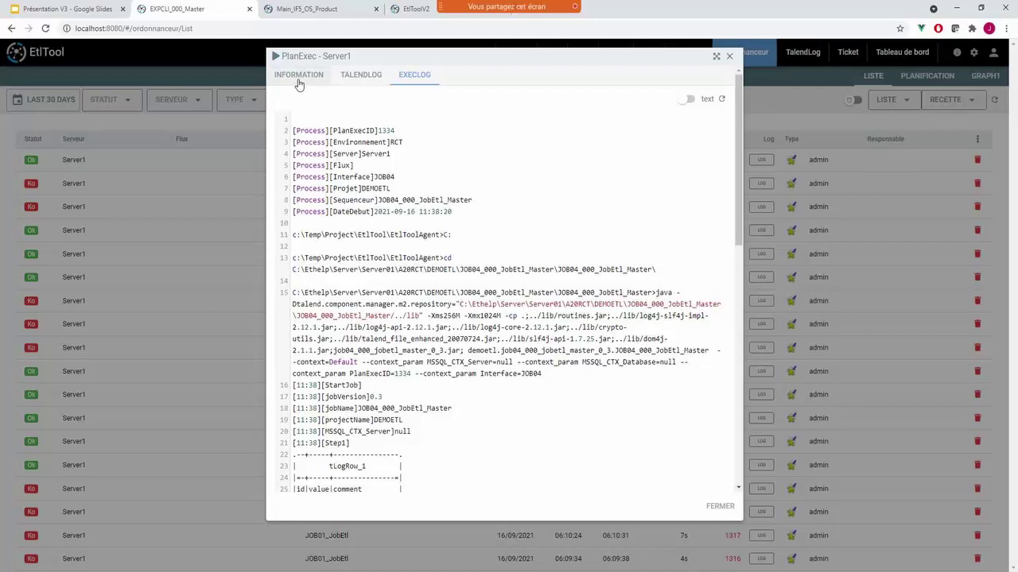
click(296, 77)
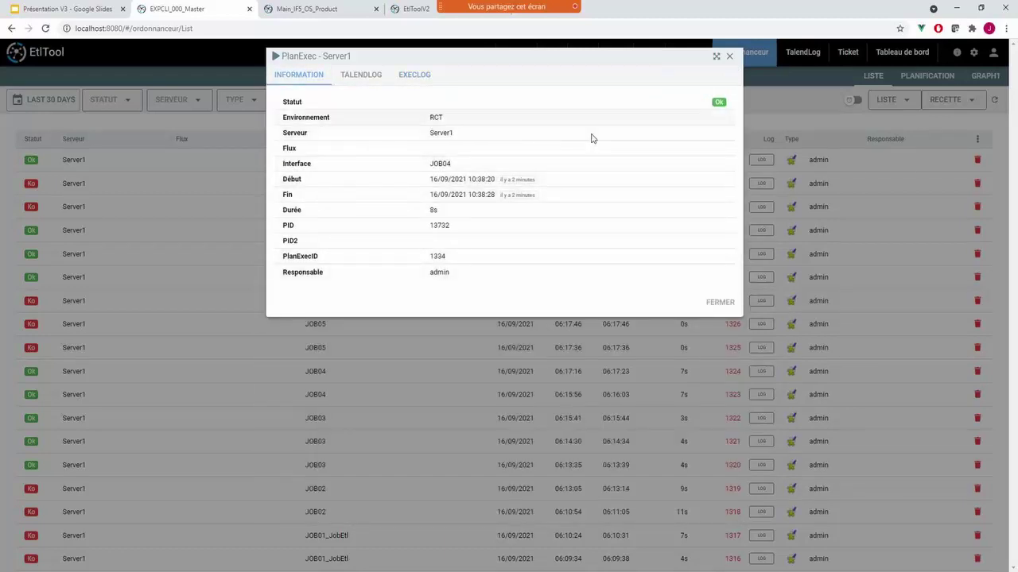
click(729, 55)
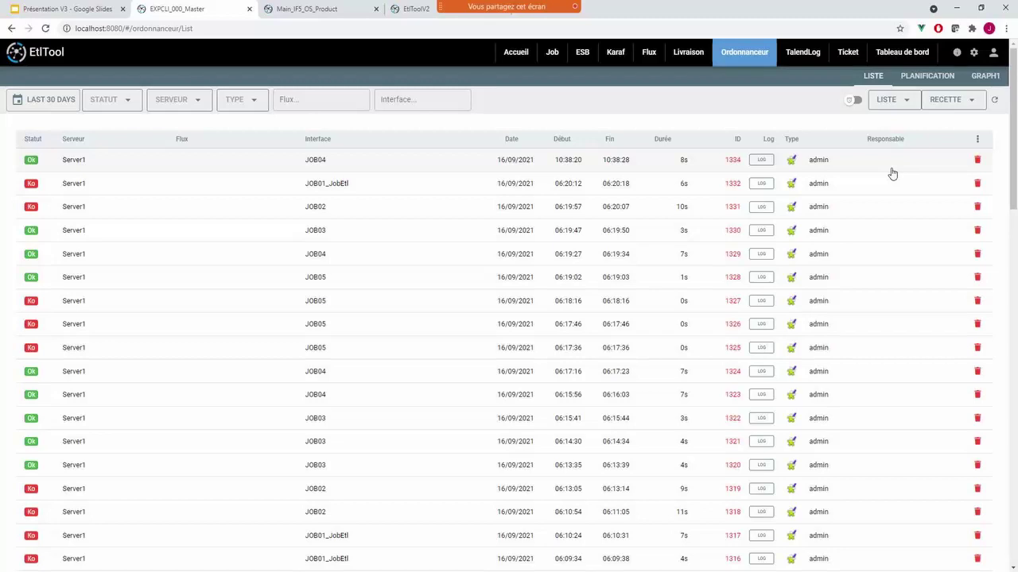
- Switch the display mode to Période and collapse the date groups from 2021-09-16 to 2021-08-27
click(888, 105)
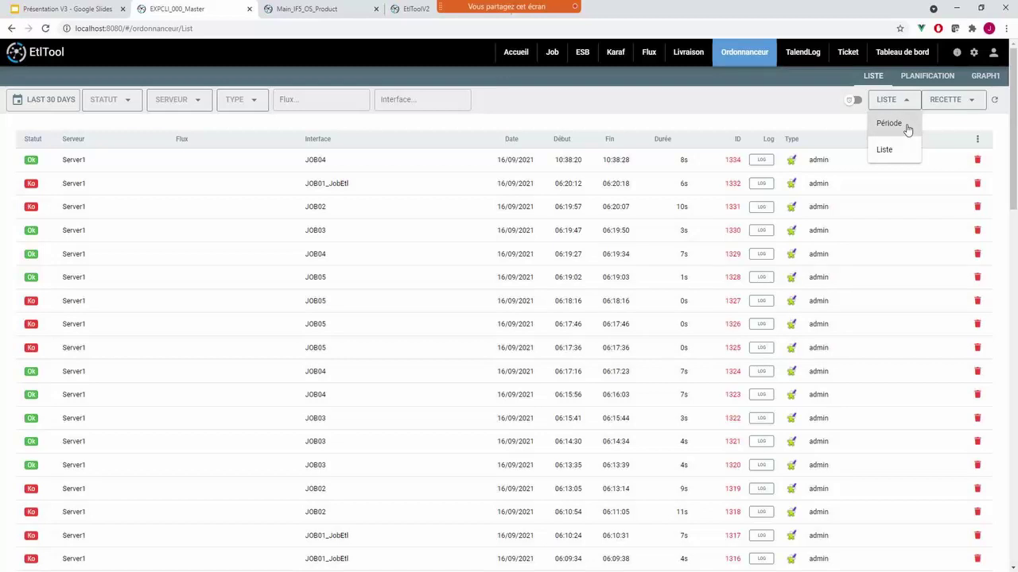
click(889, 124)
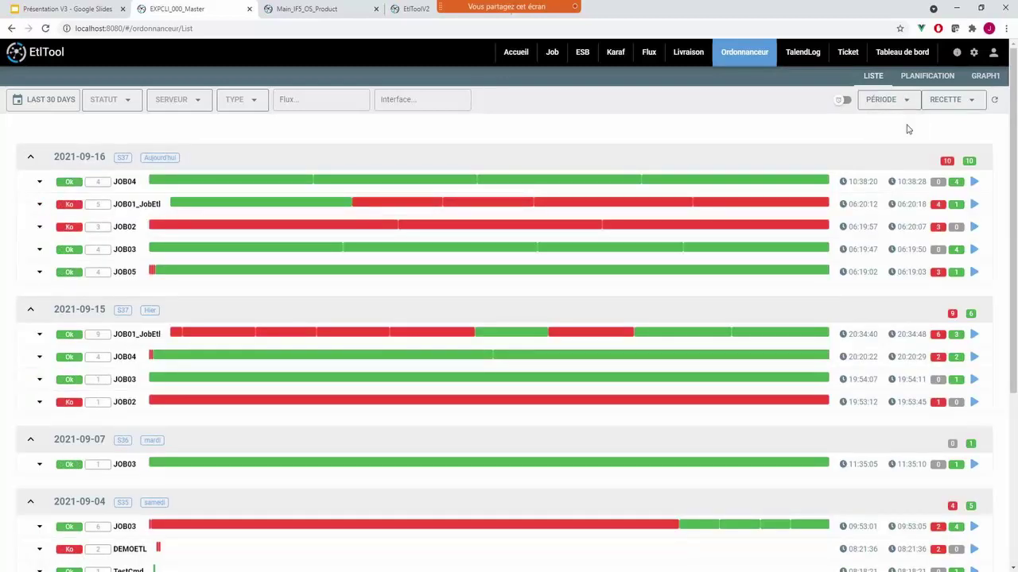
click(68, 156)
click(58, 197)
click(56, 236)
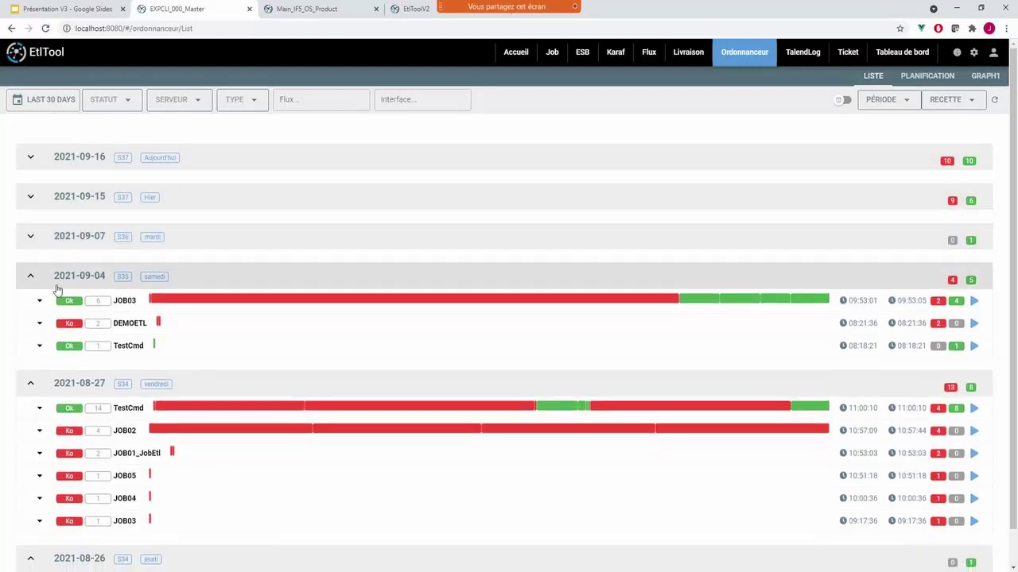
click(55, 275)
click(56, 322)
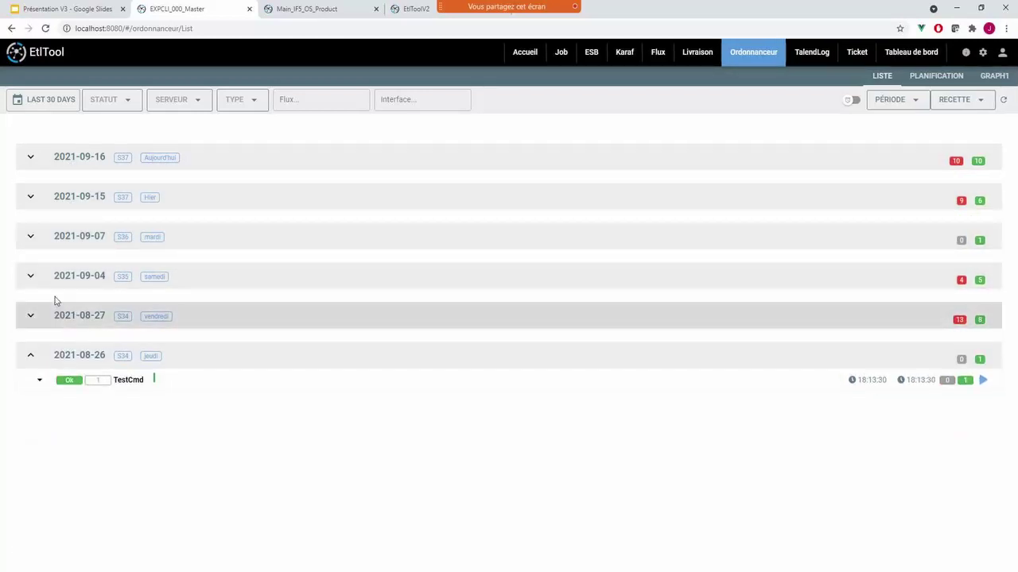
- Re-expand all five date groups and check the timings of the Ok/Ko run bars
click(56, 310)
click(57, 272)
click(58, 236)
click(59, 197)
click(59, 157)
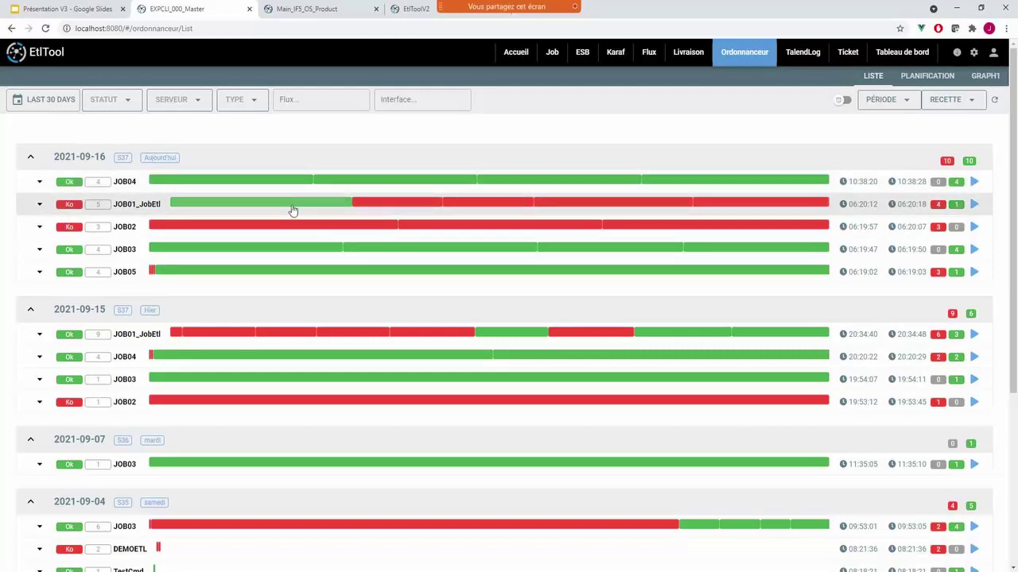
mouse_move(293, 210)
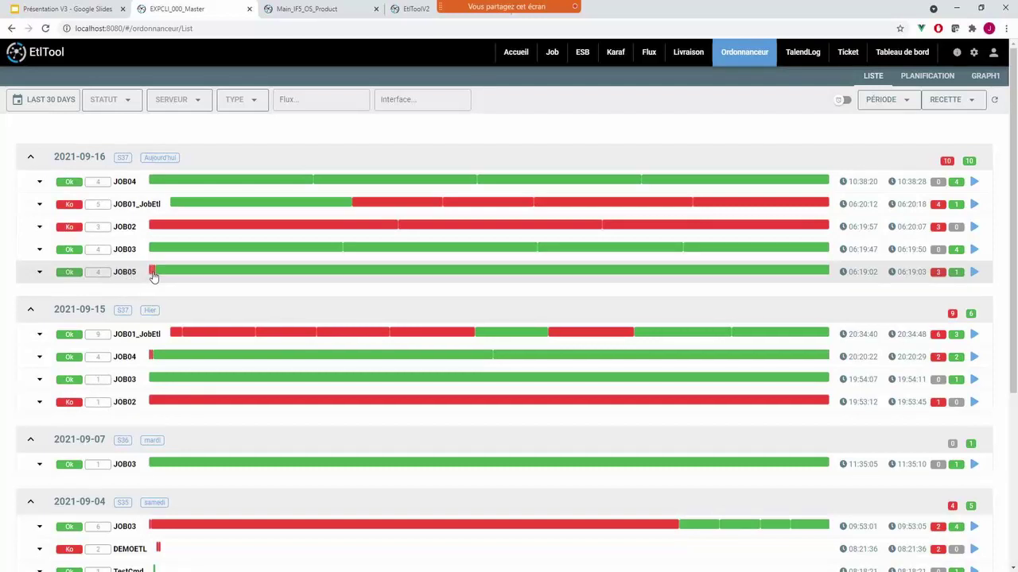
mouse_move(151, 274)
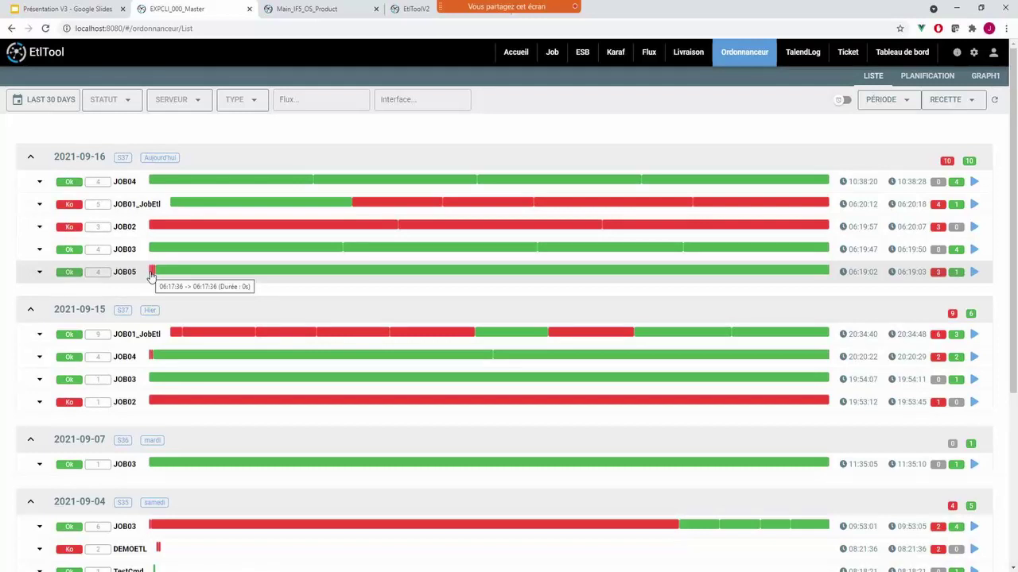
mouse_move(188, 279)
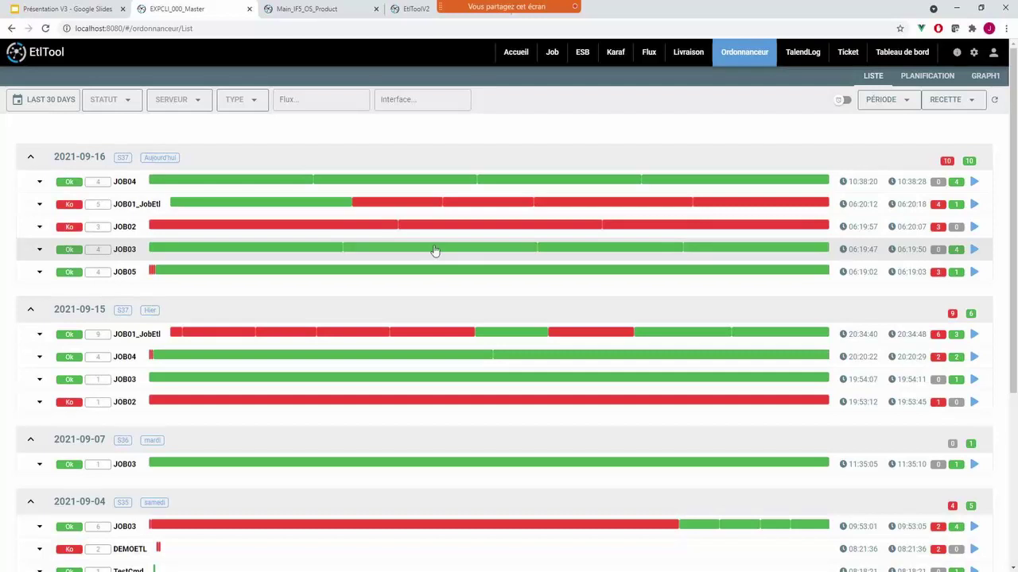
mouse_move(701, 251)
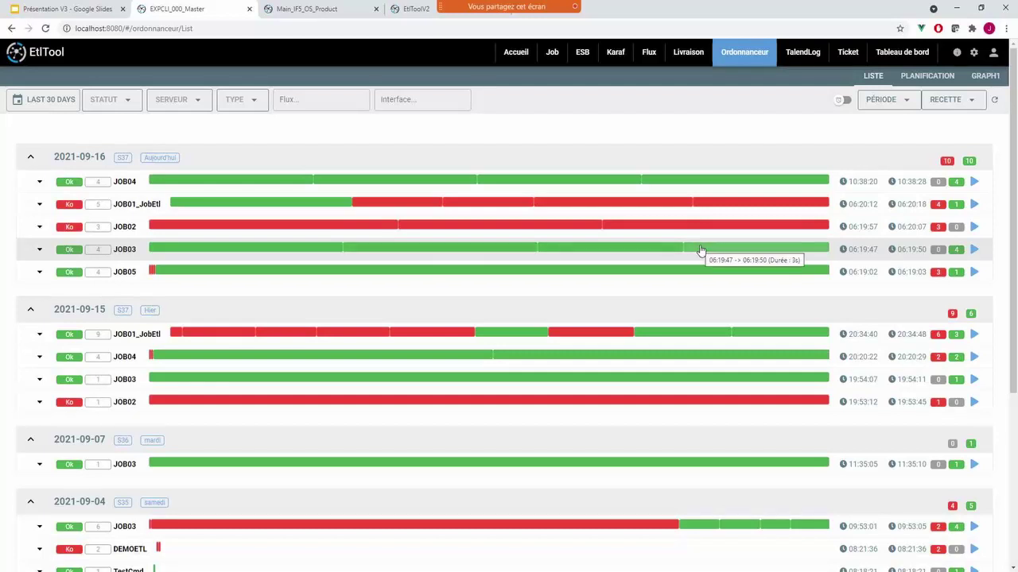
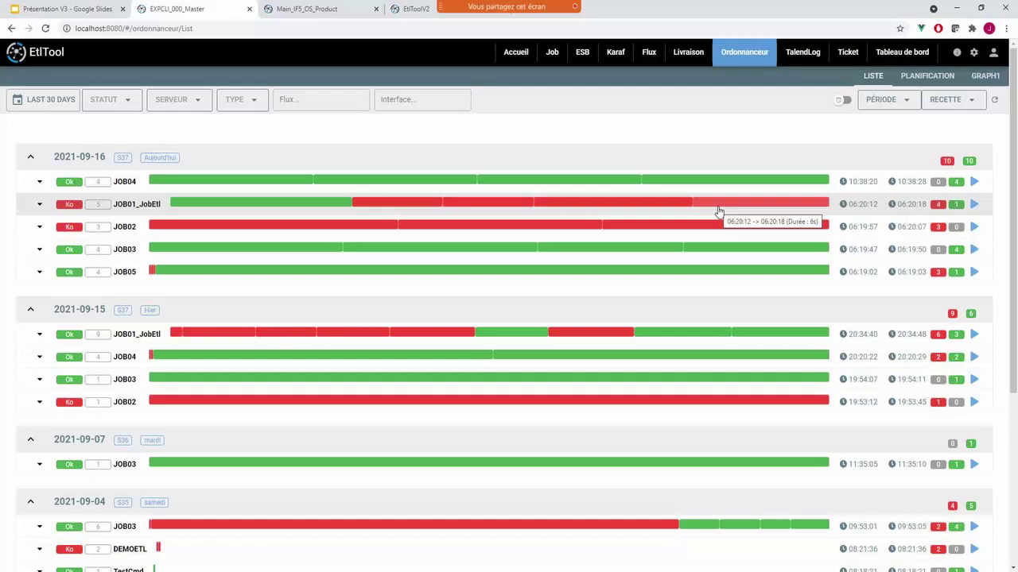
- Show the EtlFlux diagram: DEMOETL to JOB04 to EXPCLI, with an Email step on failure
click(650, 53)
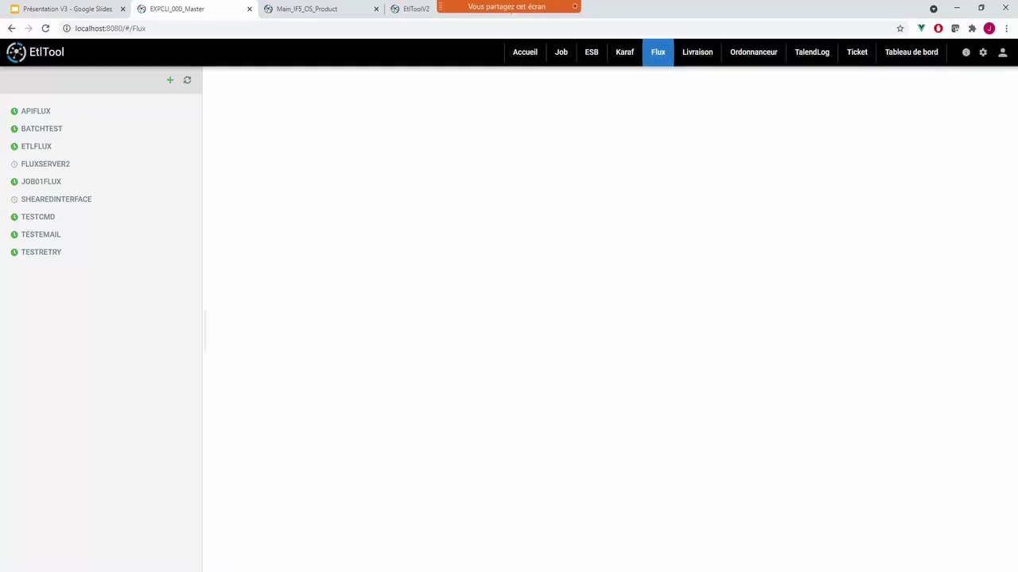
click(33, 147)
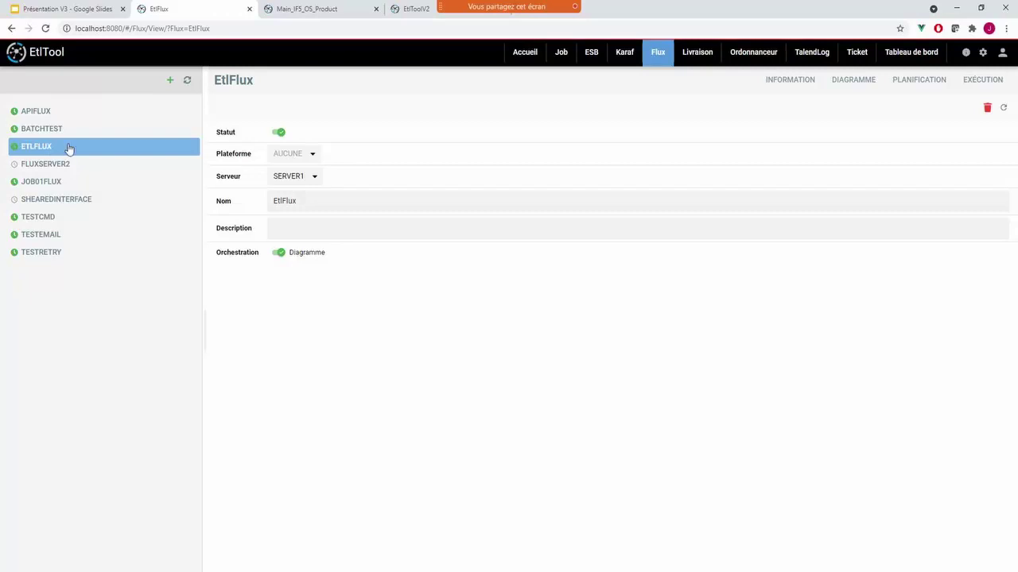
click(844, 84)
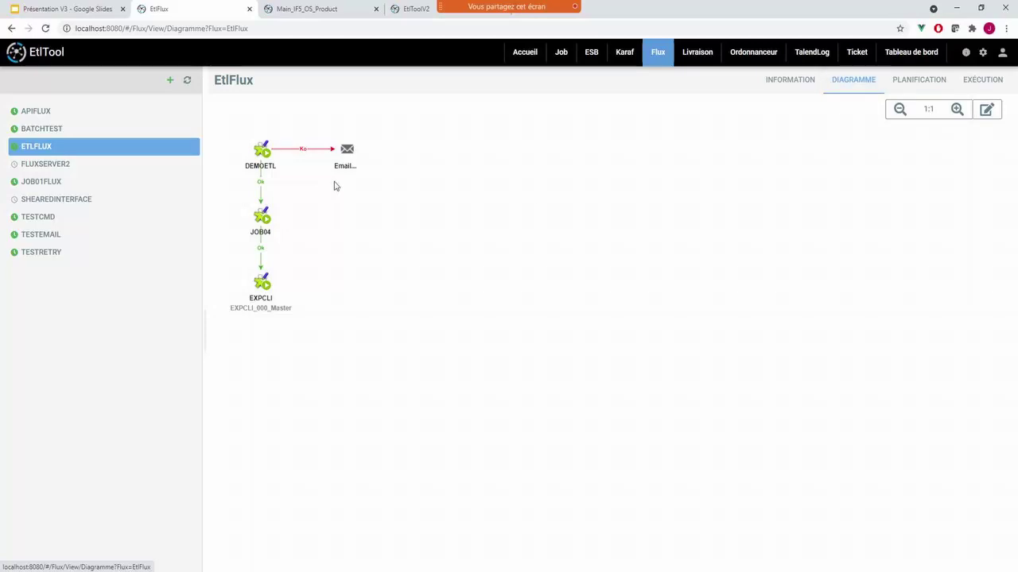
- Add the Talend job CreateSalesForecastInput to the EtlFlux diagram after JOB04
click(985, 109)
click(870, 253)
drag(831, 363, 322, 240)
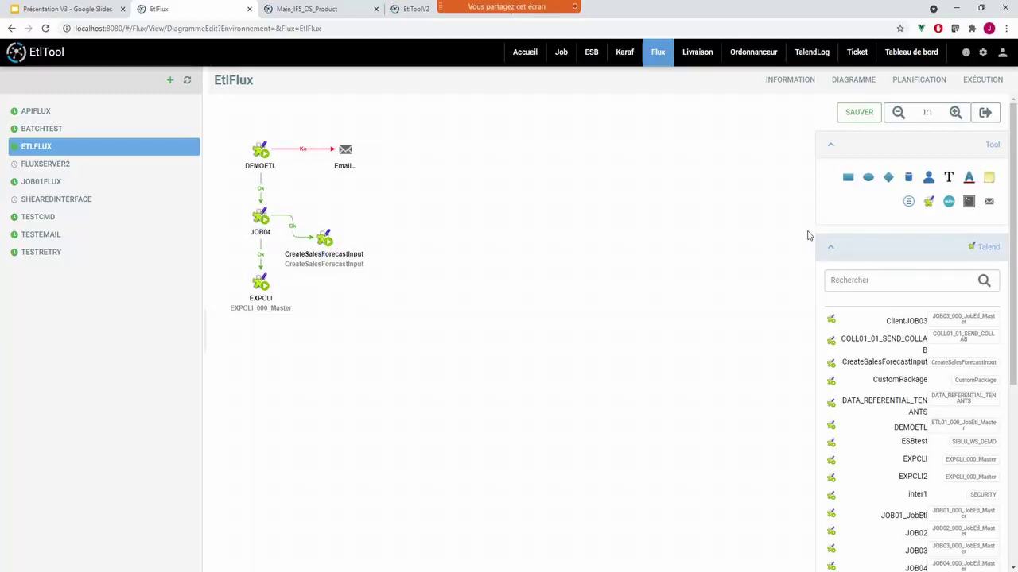
- Place new Email, Cmd and API steps stacked in a column on the diagram
drag(989, 206, 430, 151)
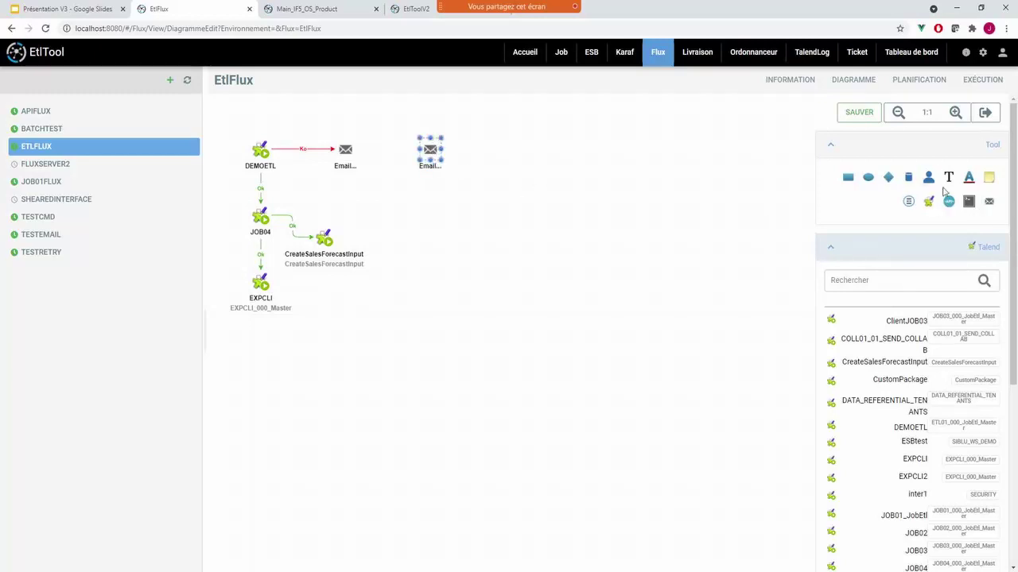
drag(968, 201, 431, 216)
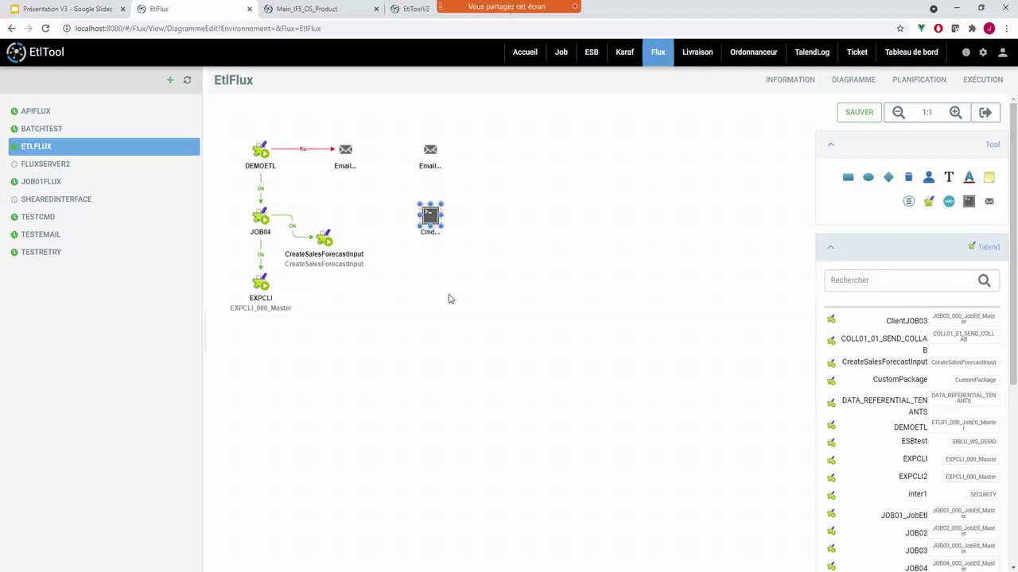
drag(949, 201, 430, 284)
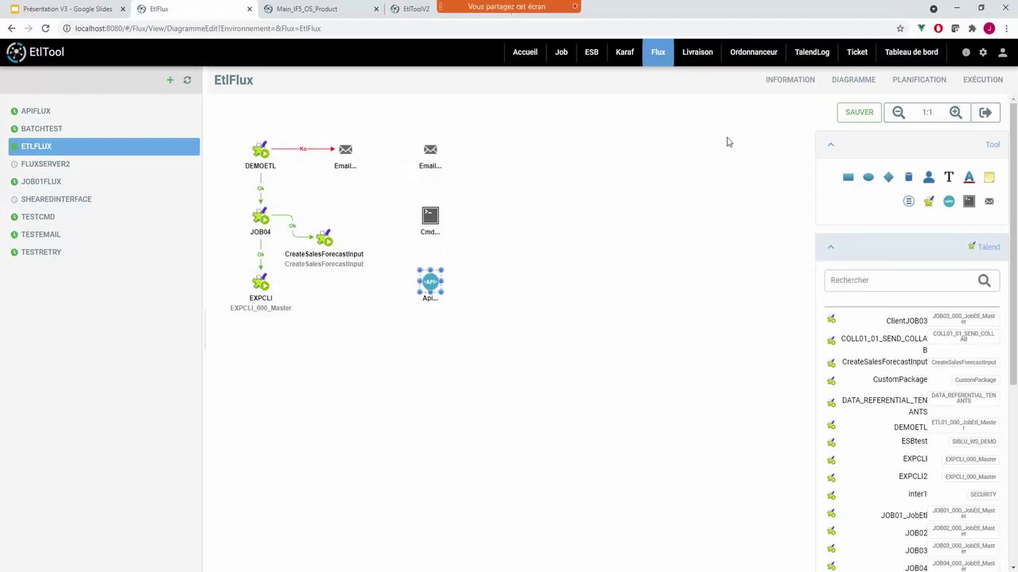
- Review Plan1's Production schedule: every 10 min from 07:00 to 20:00, retrying 3 times
click(909, 83)
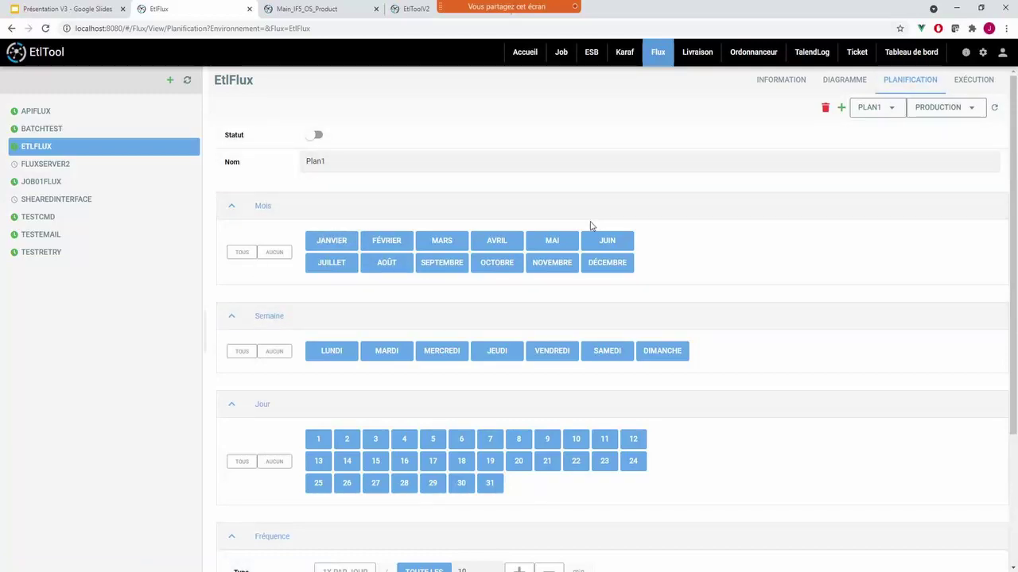
scroll(589, 228, down, 2)
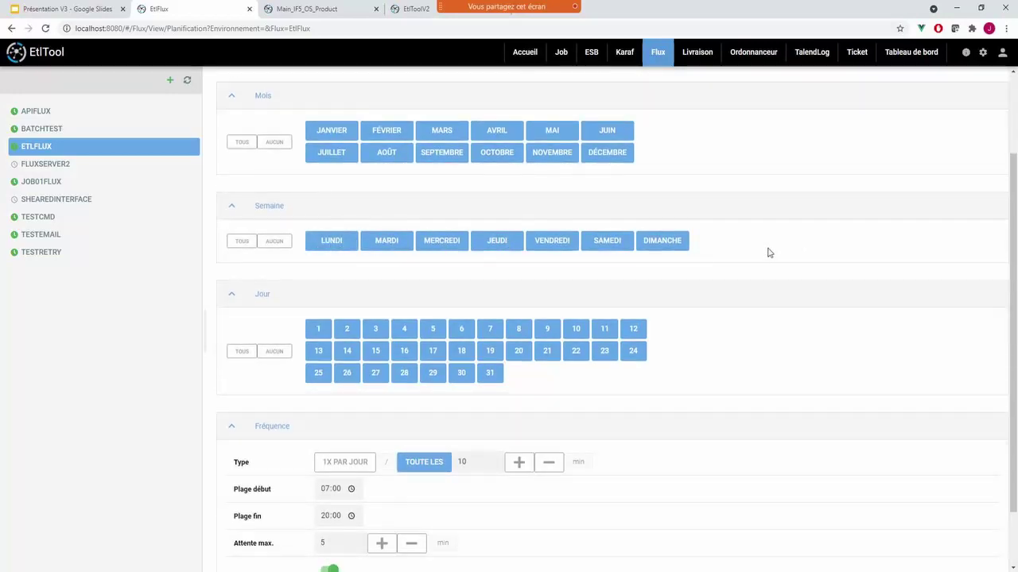
scroll(716, 254, down, 1)
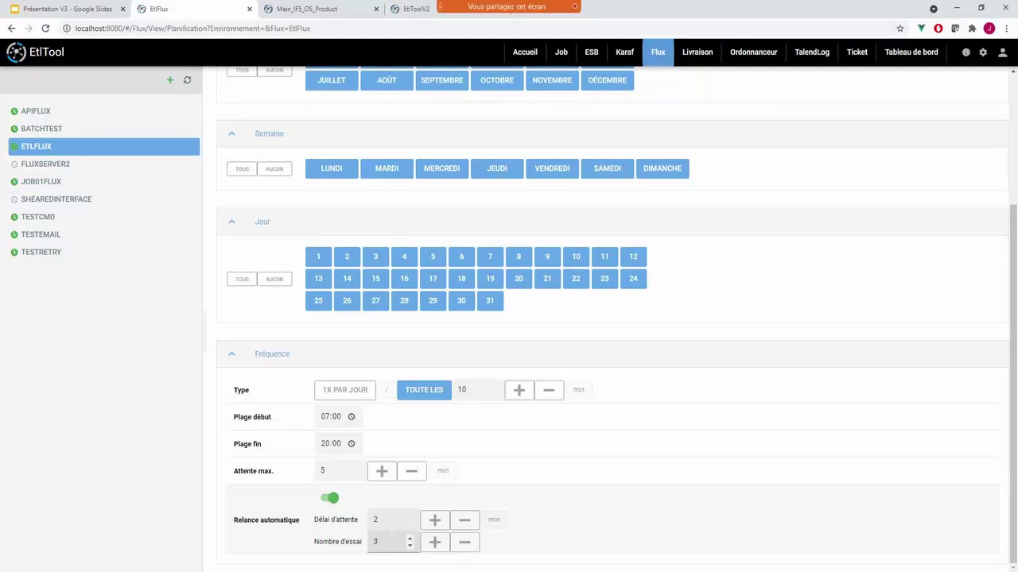
scroll(586, 183, up, 1)
scroll(586, 183, up, 3)
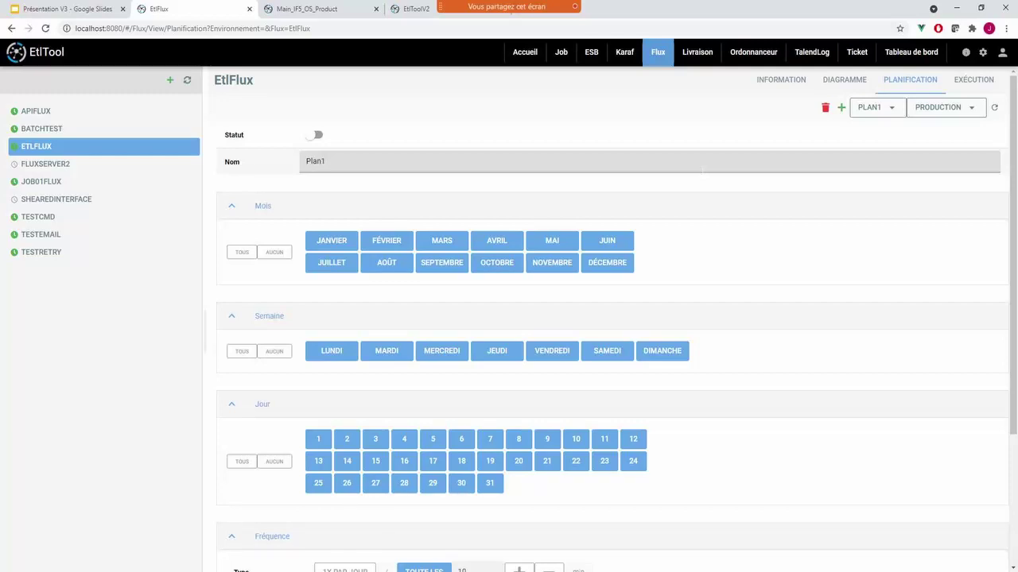
- Confirm EtlFlux has no Production runs, then load the application settings page
click(968, 82)
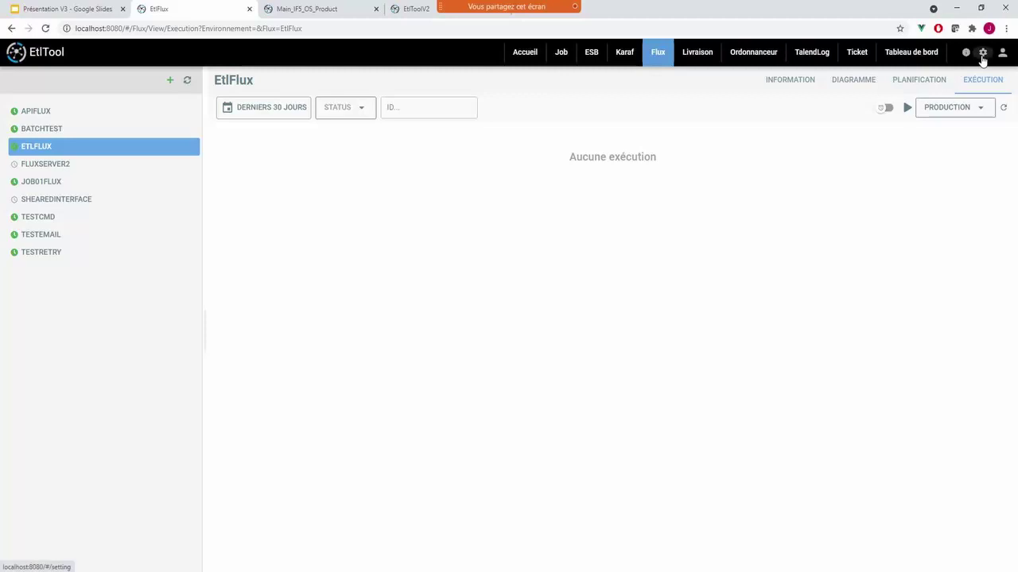
click(409, 9)
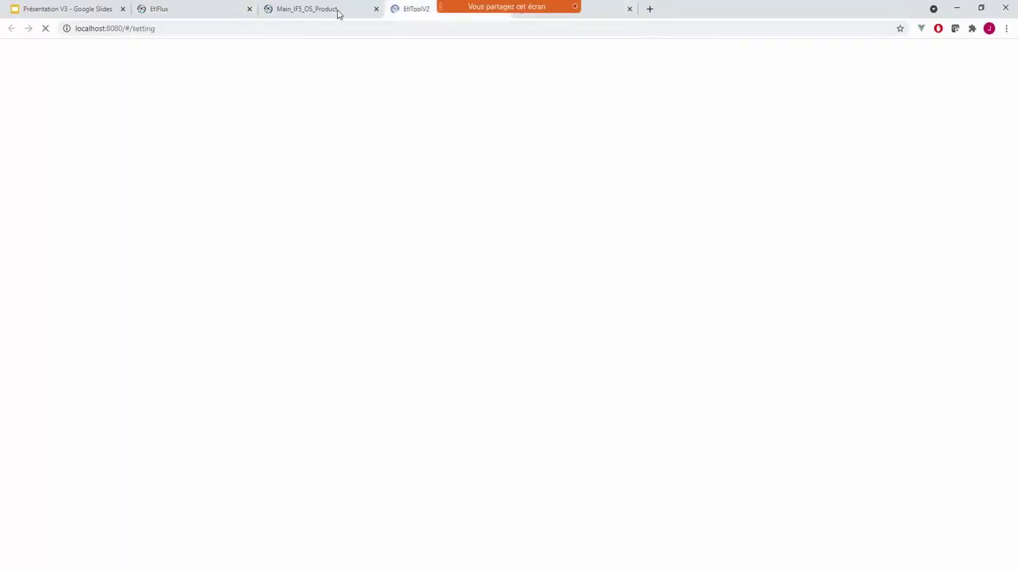
- Move the EtlToolV2 tab left and show the Utilisateur settings with users, teams and groups
drag(337, 14, 297, 12)
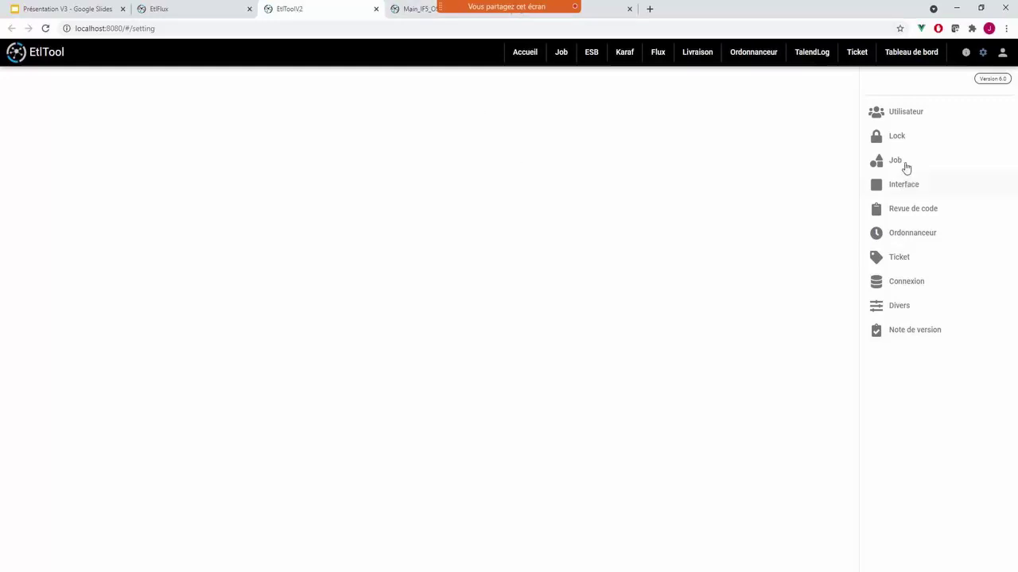
click(902, 117)
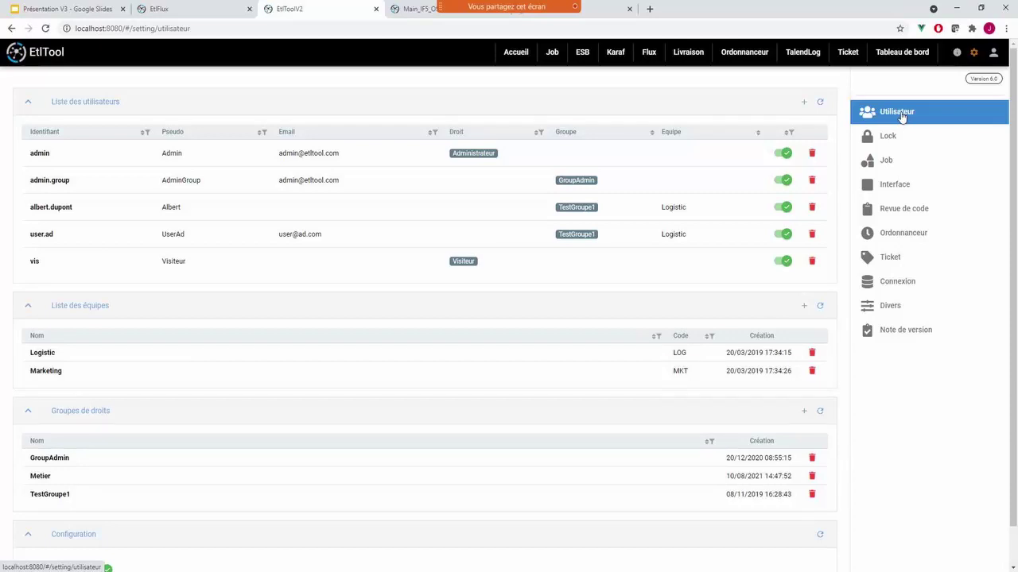
- Look over the admin user's login and password fields, close the record, then reopen it
click(239, 153)
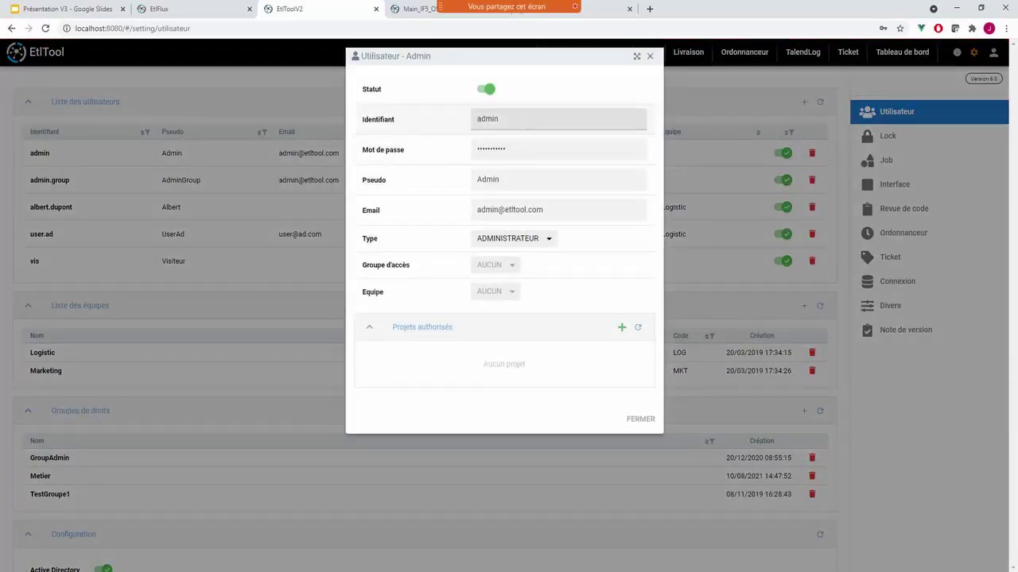
click(408, 125)
key(Tab)
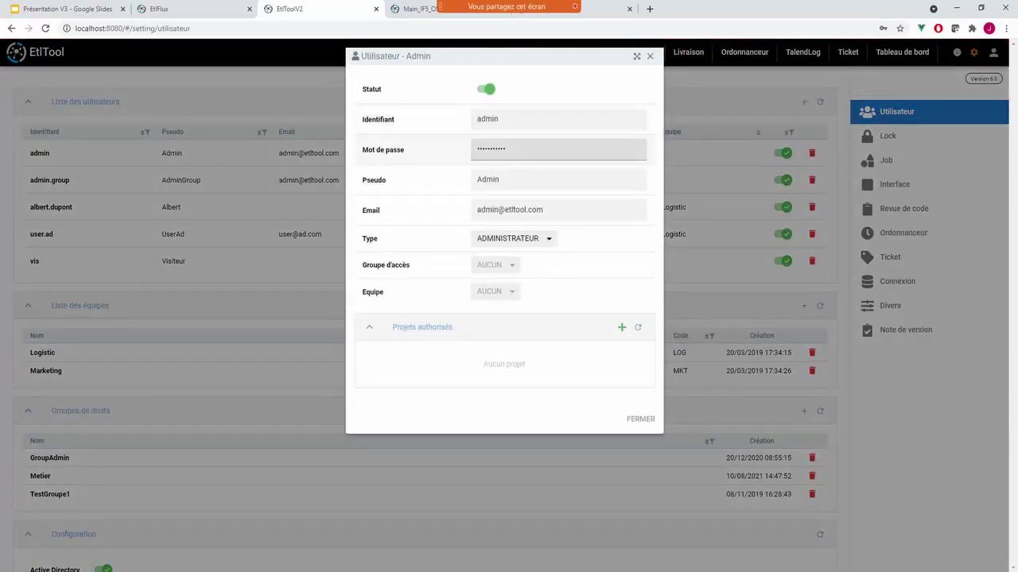
click(641, 419)
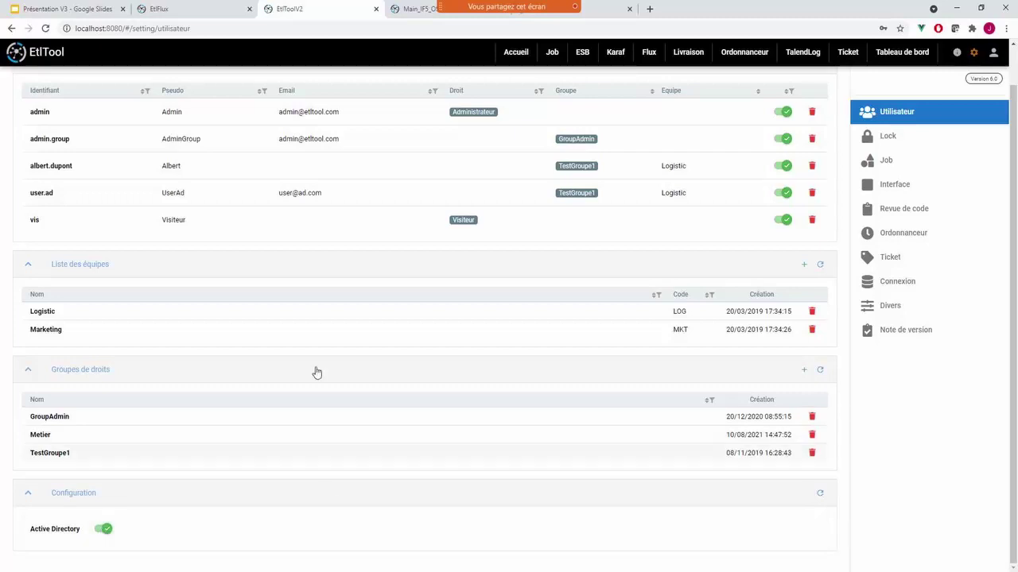
scroll(315, 358, up, 1)
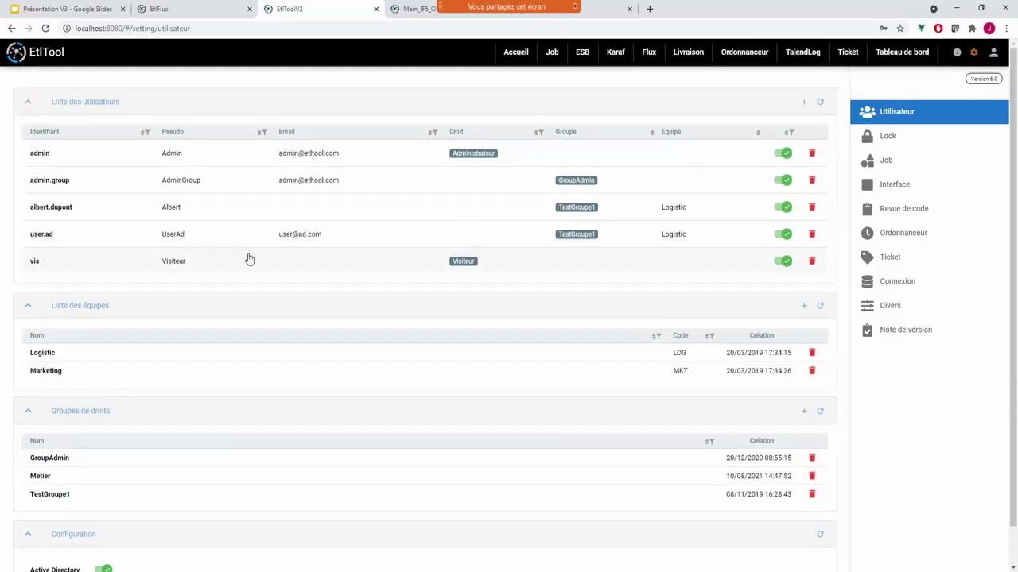
click(278, 160)
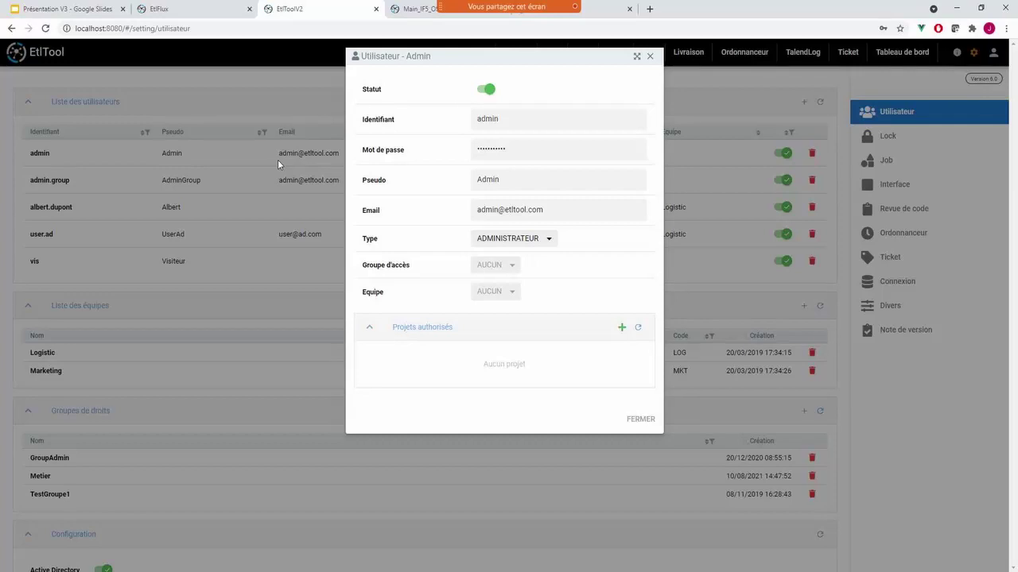
- Keep type Administrateur, try GroupAdmin as access group, then discard without validating
click(490, 242)
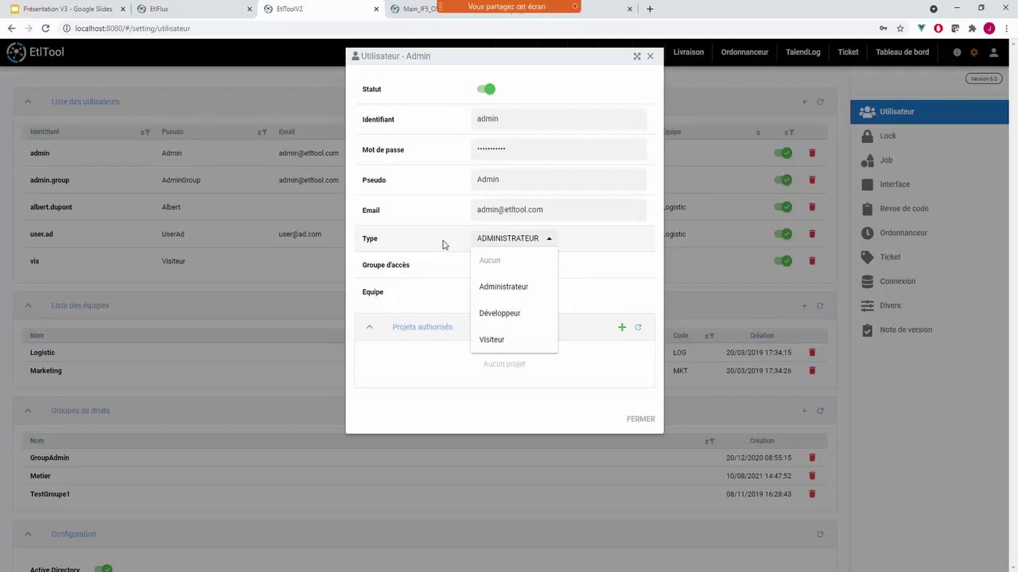
click(432, 266)
click(485, 265)
click(493, 321)
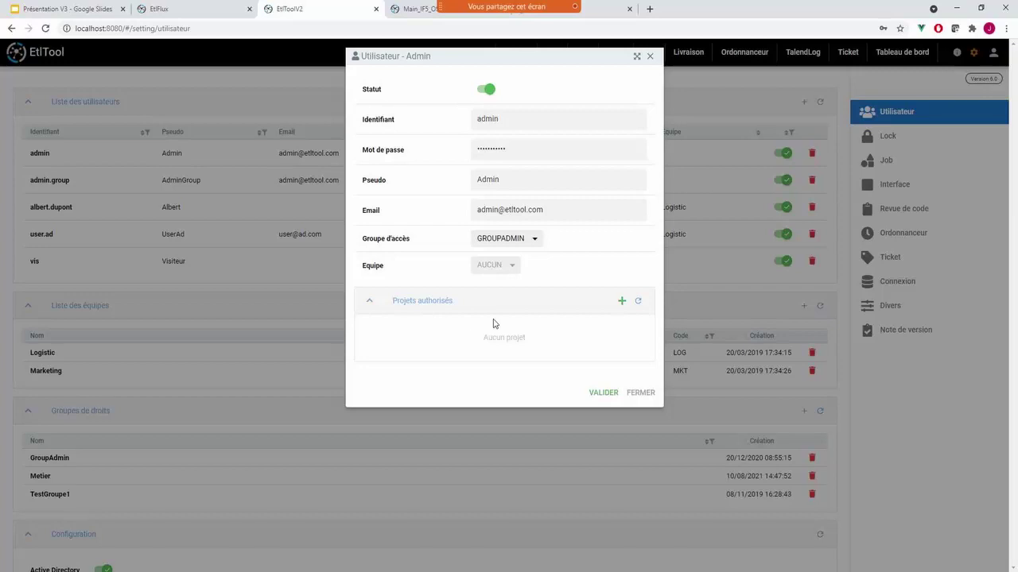
click(641, 393)
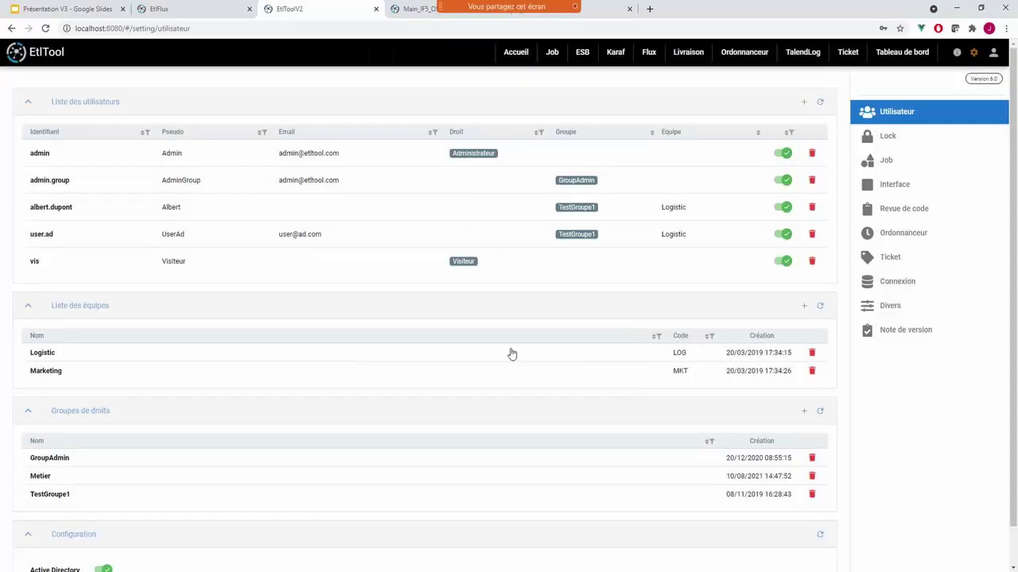
- Open the Metier access group and scroll through its permission list
scroll(366, 318, down, 1)
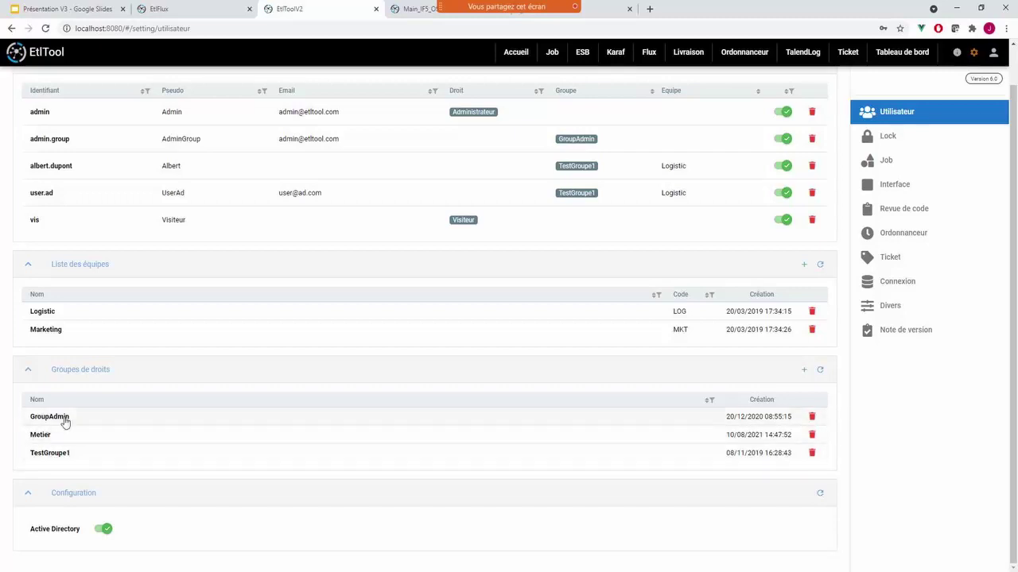
click(46, 436)
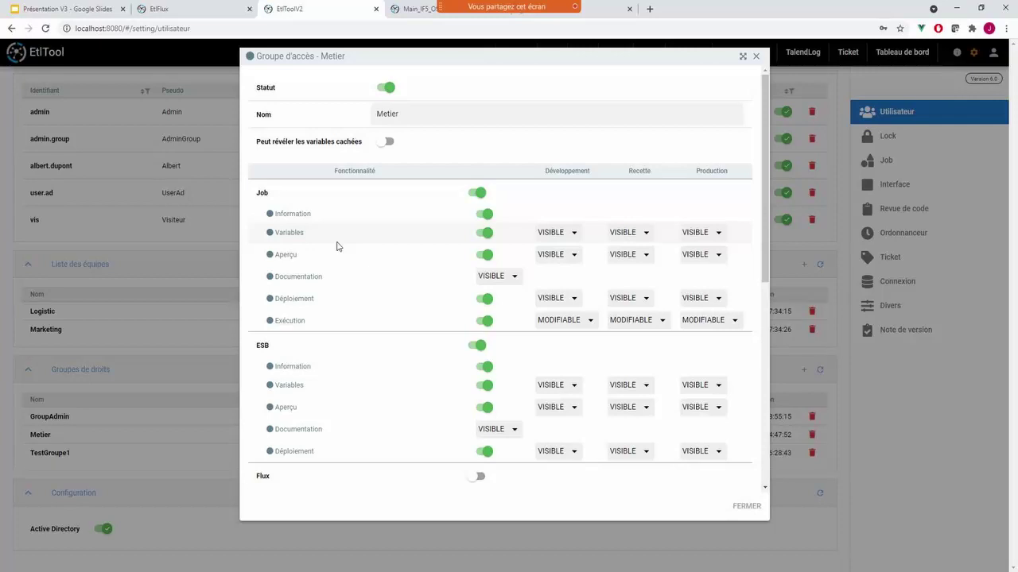
scroll(768, 221, down, 1)
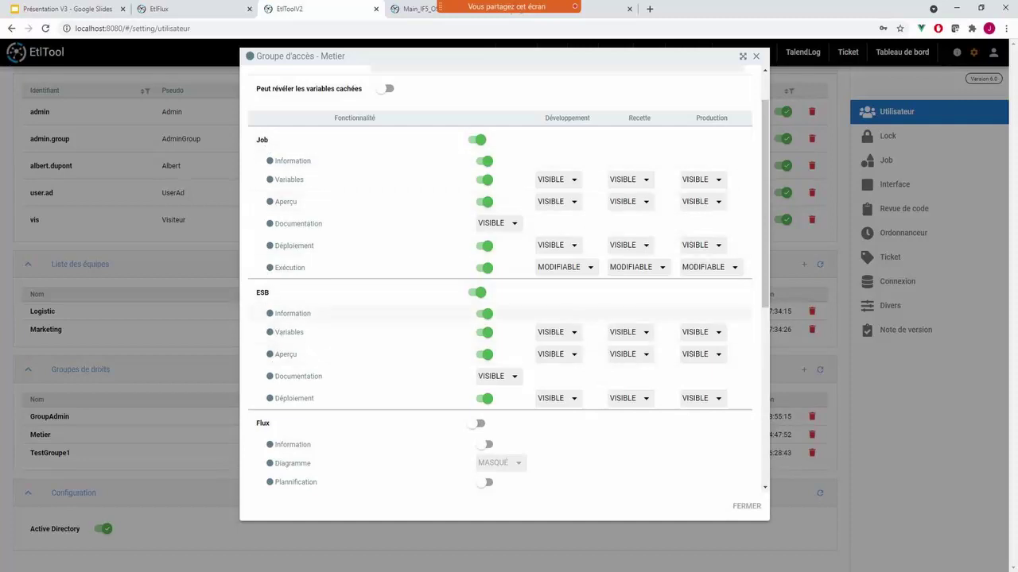
scroll(276, 236, down, 5)
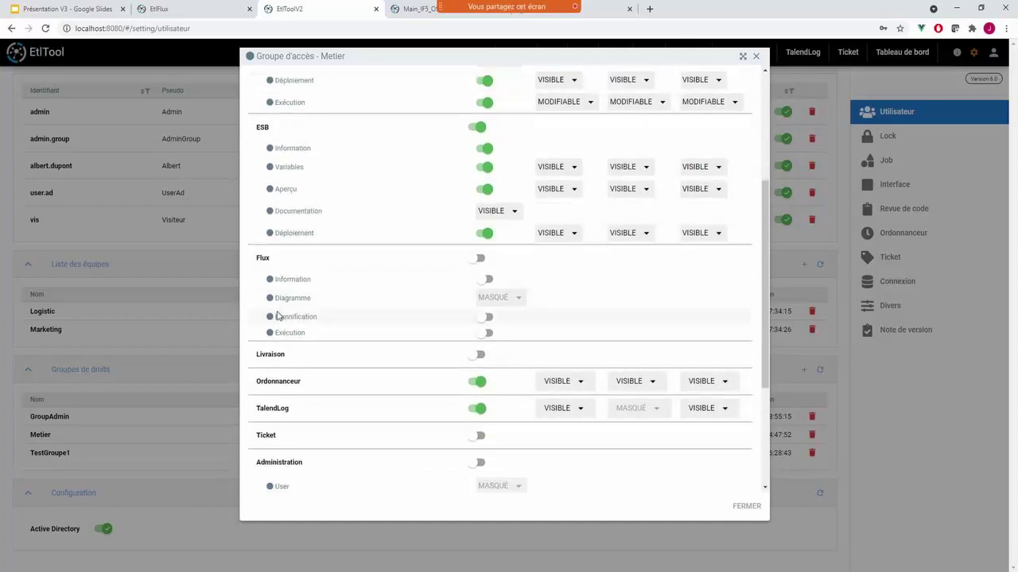
scroll(284, 332, down, 1)
scroll(320, 295, up, 10)
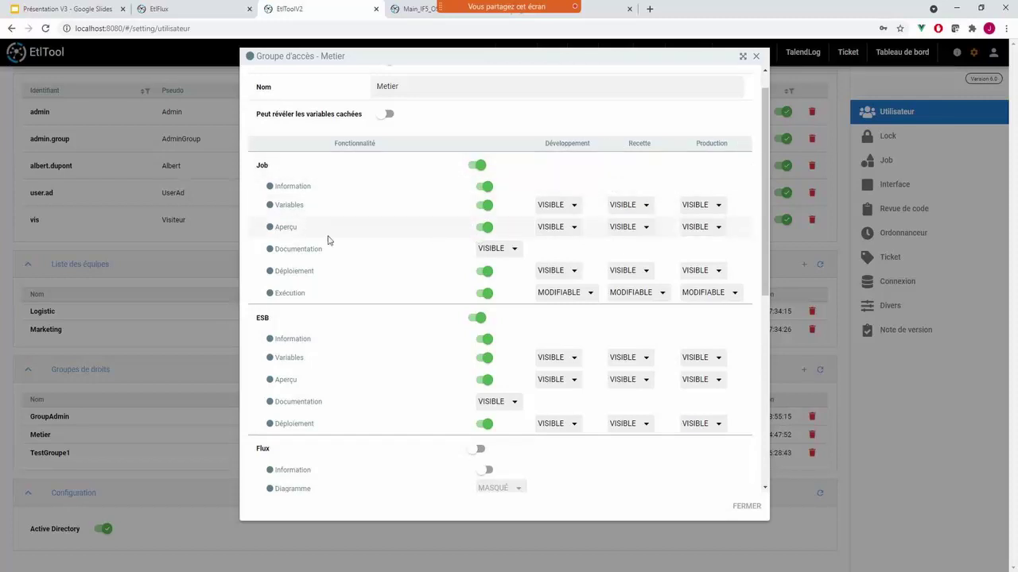
- Set Aperçu to Modifiable in Développement and Masqué in Production, then close the group
click(556, 228)
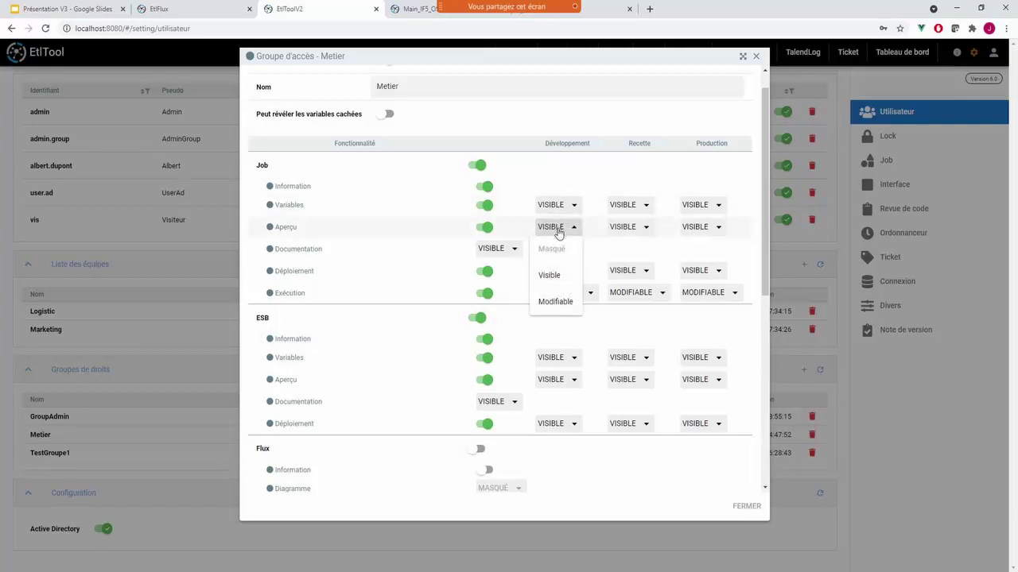
click(559, 229)
click(559, 229)
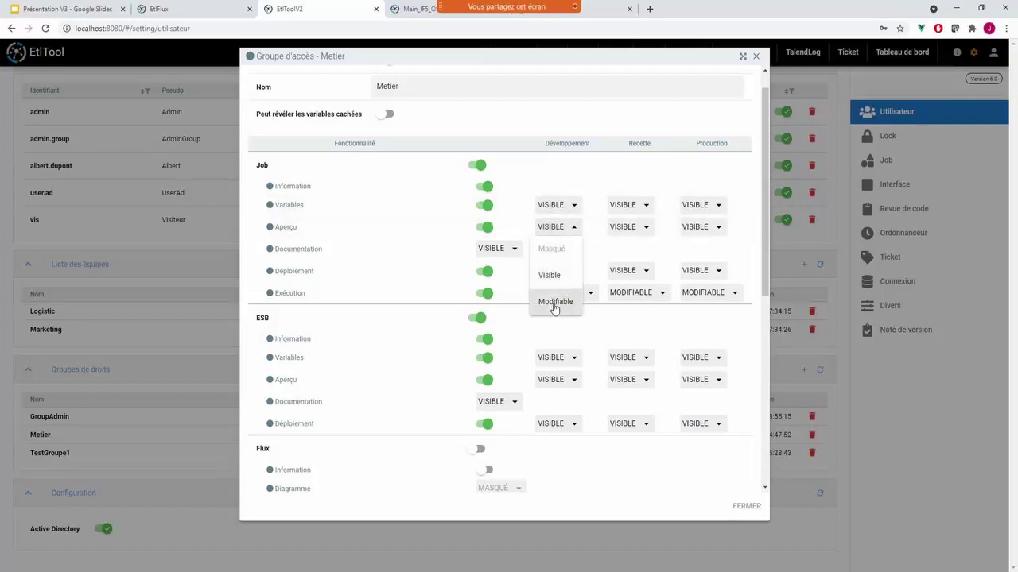
click(554, 302)
click(693, 232)
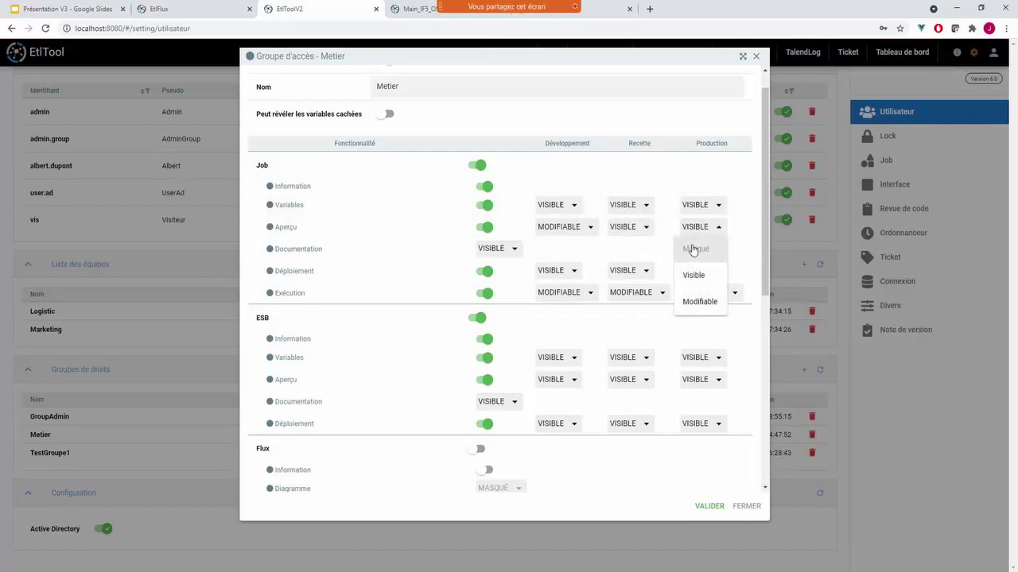
click(692, 250)
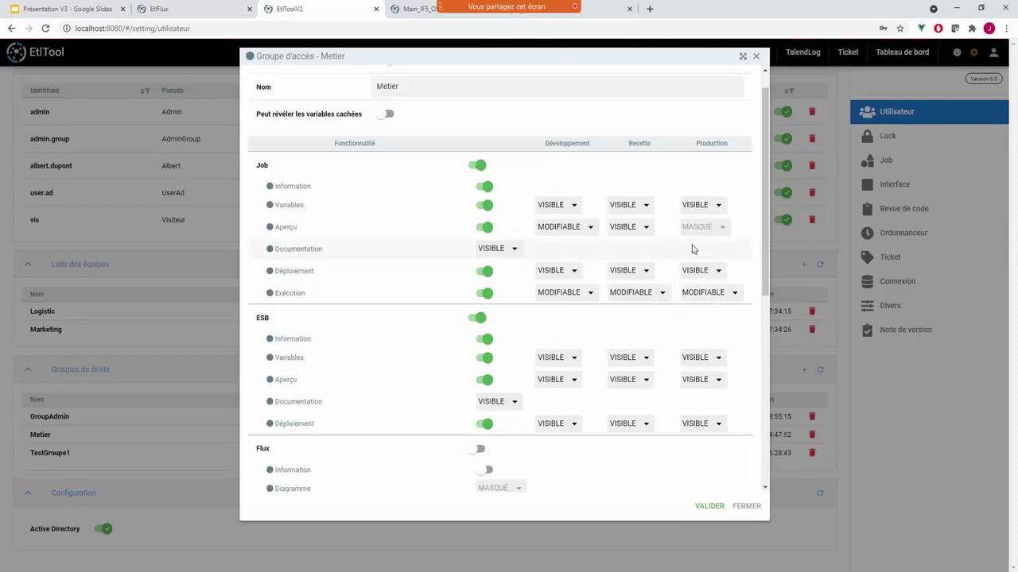
scroll(477, 239, down, 2)
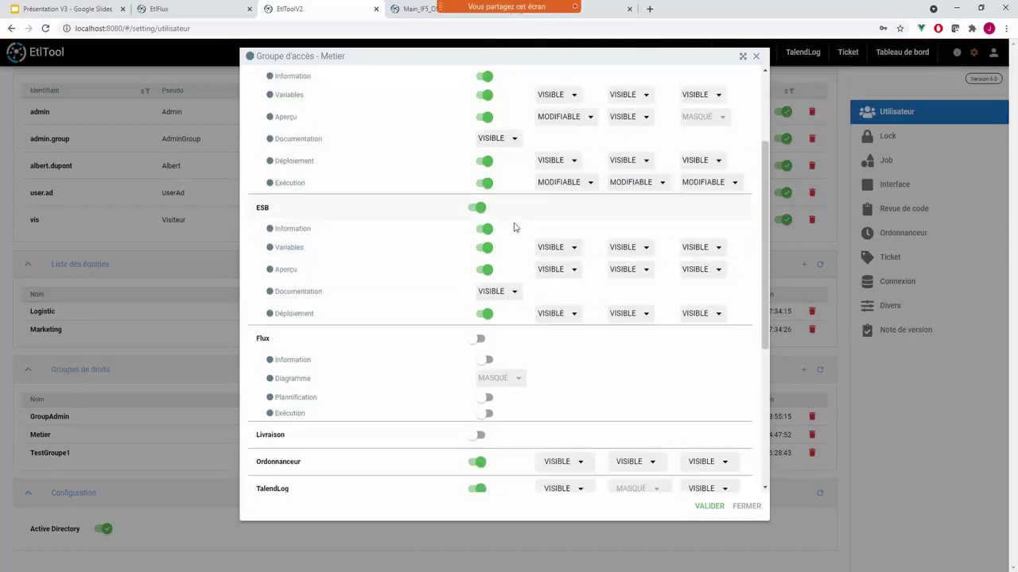
scroll(486, 290, down, 3)
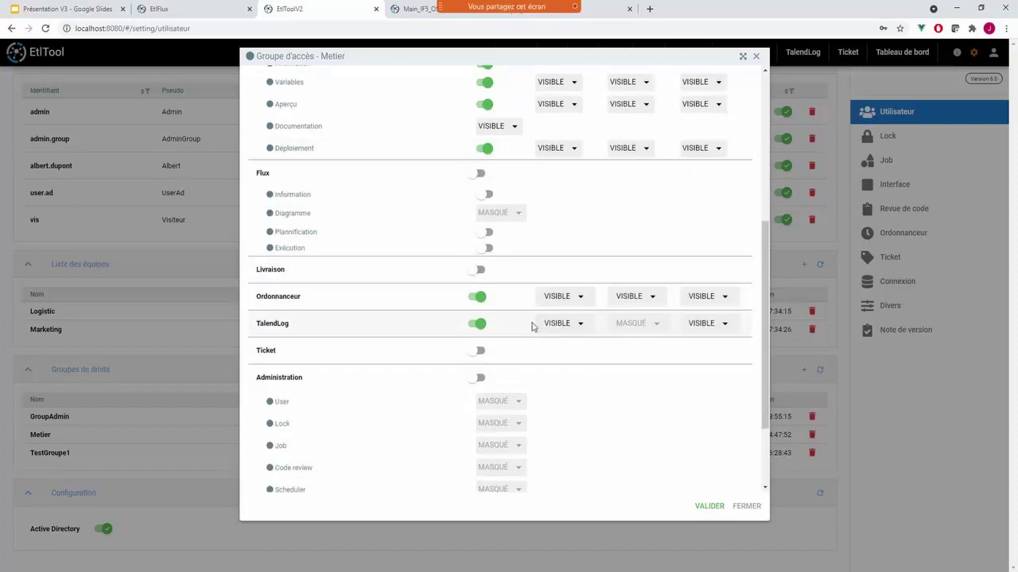
click(744, 511)
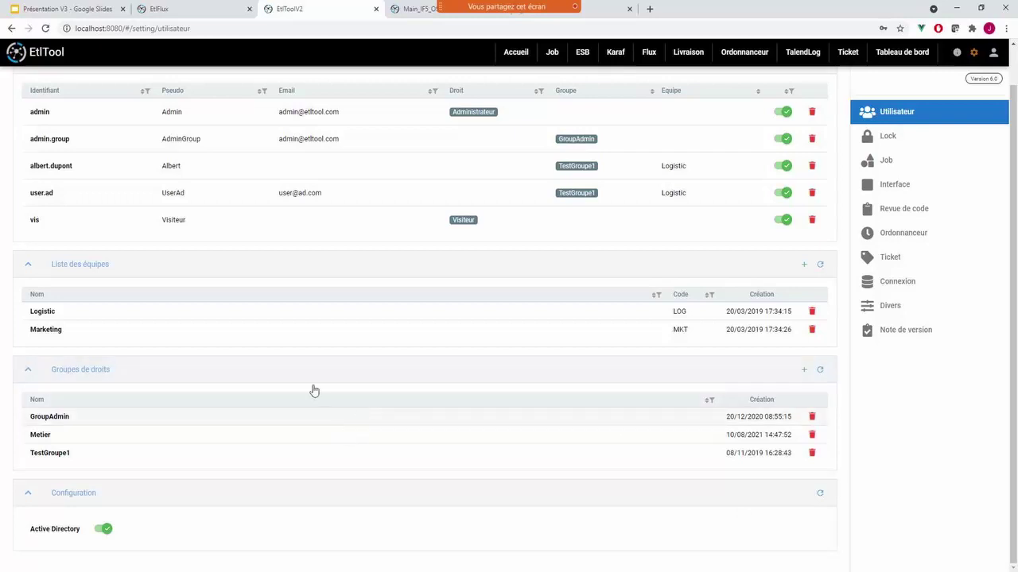
- View the Logistic team's authorised projects, close them, and switch to the Job page
click(157, 314)
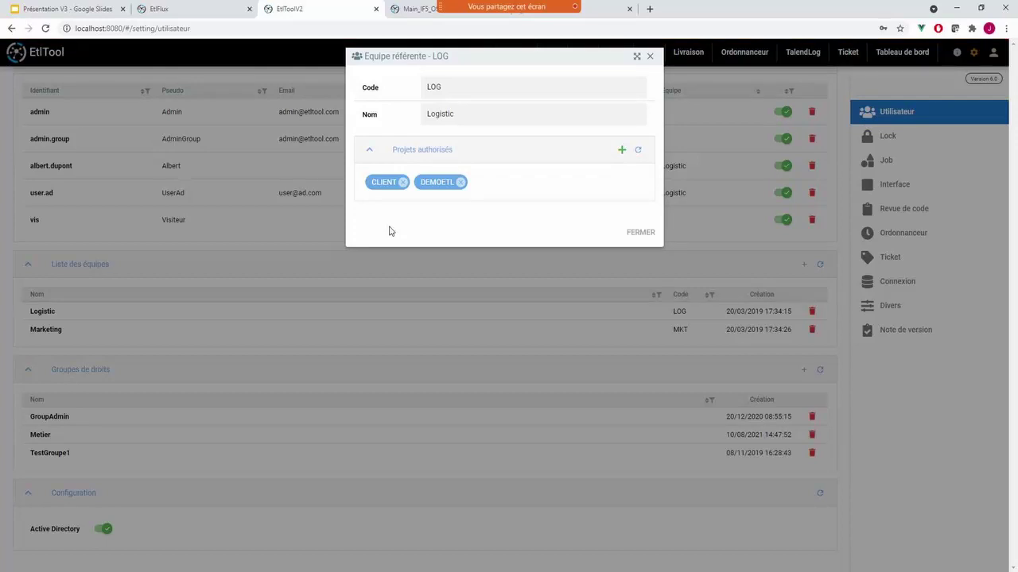
click(636, 233)
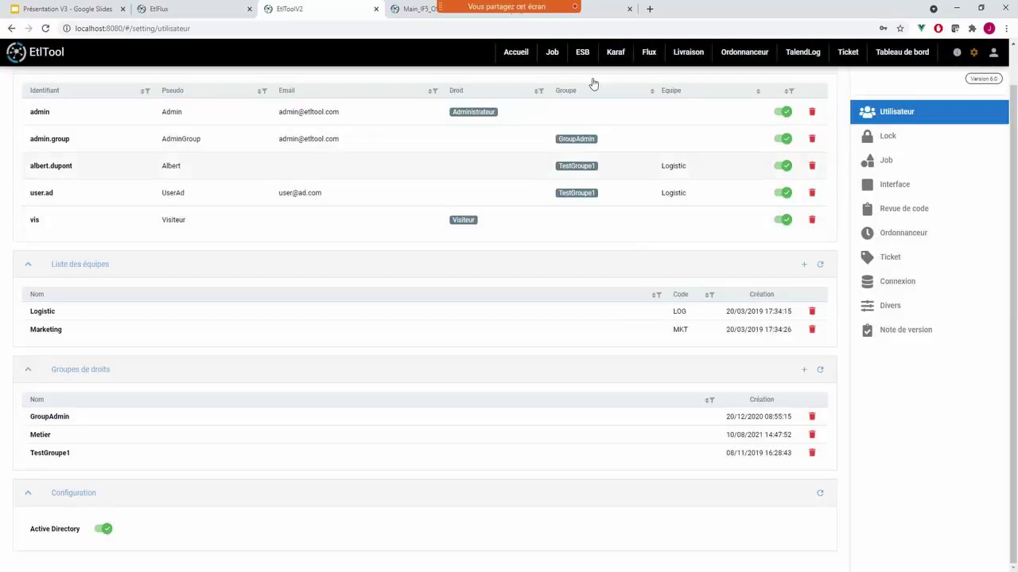
click(554, 52)
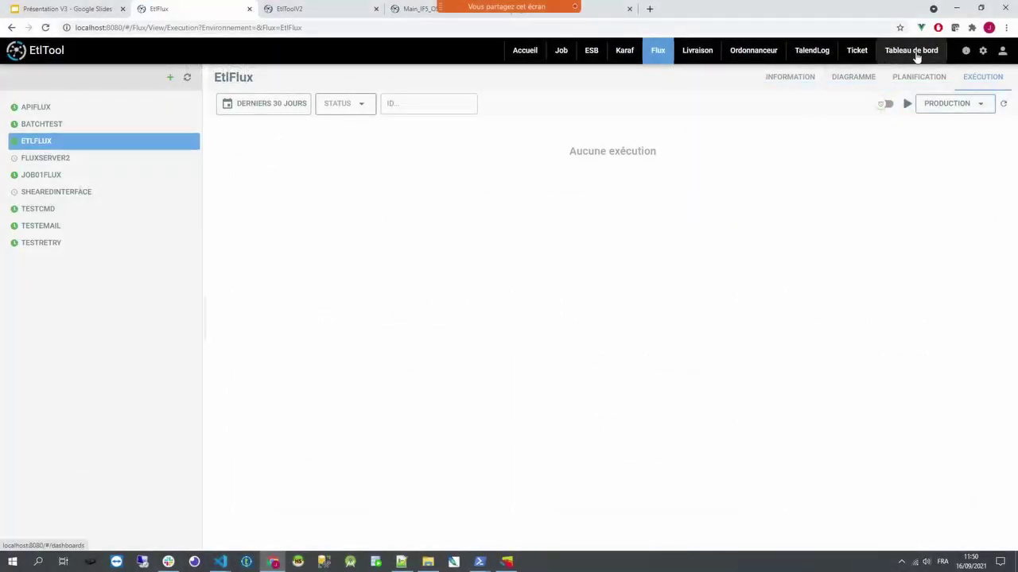
- Show the dashboards page with Suivi de production, Logistic, Screen and Page d'accueil
click(915, 52)
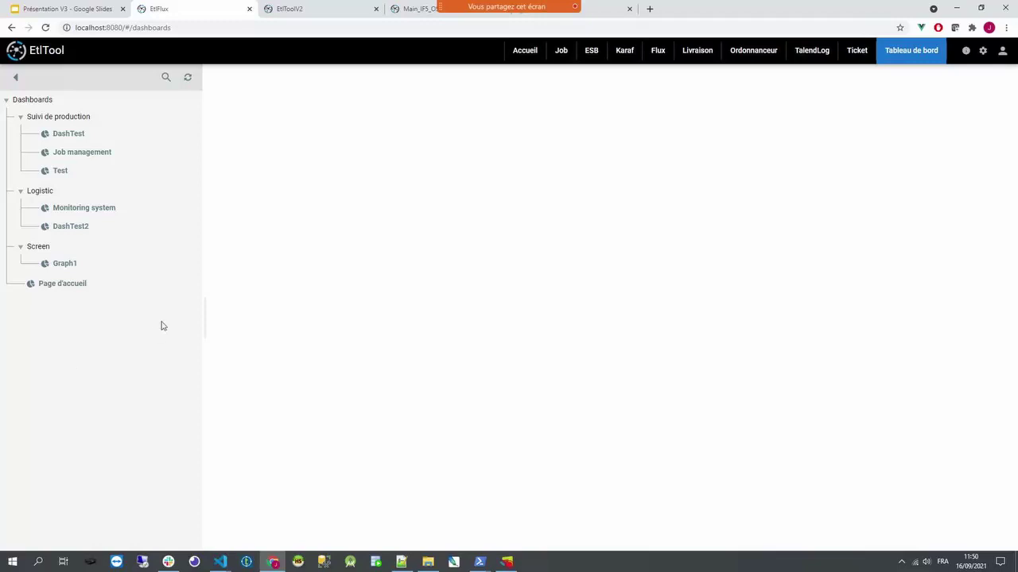
- Open Page d'accueil for editing and stack PROJET, JOB, UTILISATEUR and EQUIPE in the left column
click(65, 289)
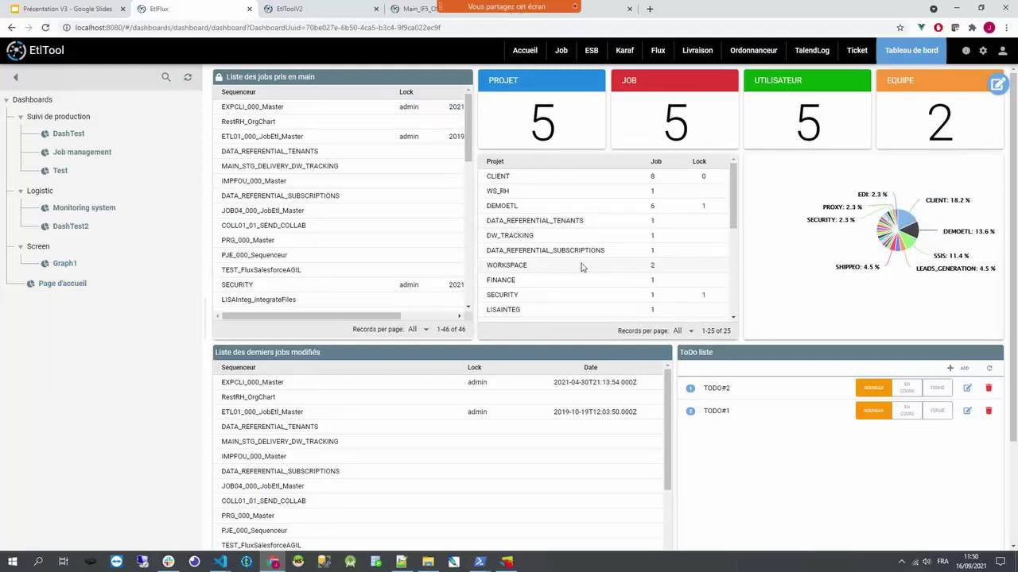
click(997, 85)
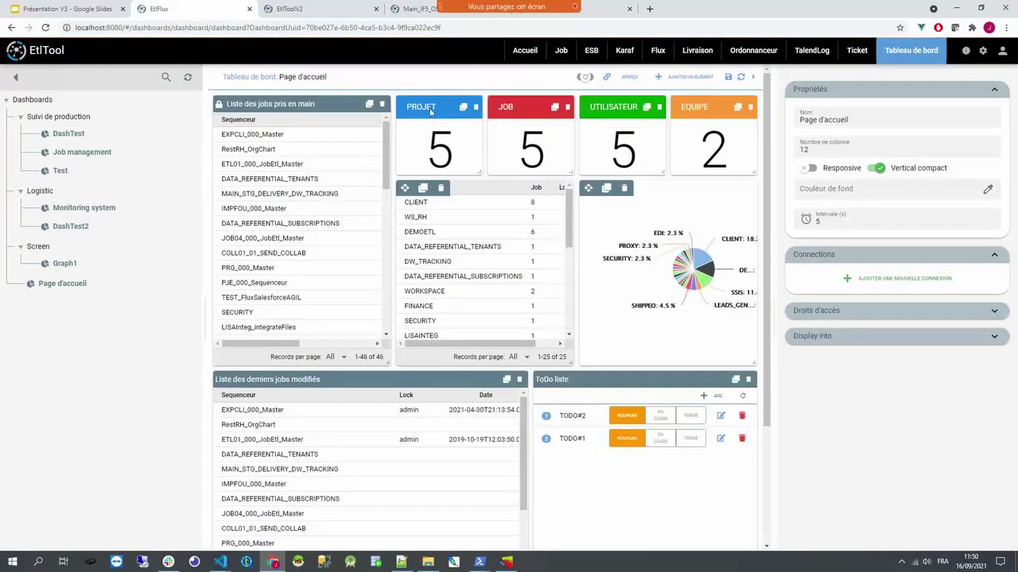
mouse_move(427, 109)
mouse_down()
mouse_move(463, 125)
mouse_move(445, 119)
mouse_up()
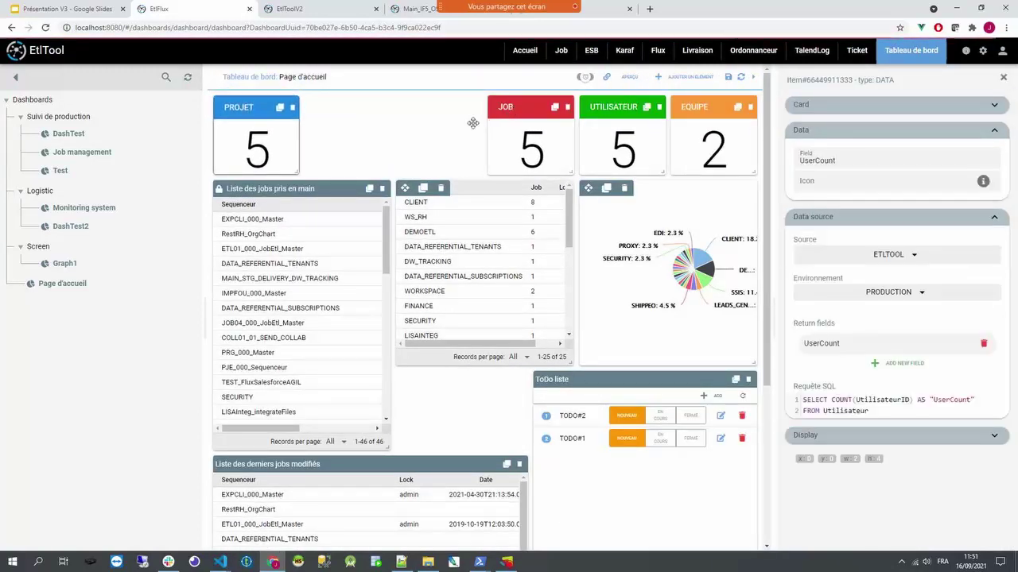
drag(517, 106, 262, 199)
drag(624, 111, 255, 278)
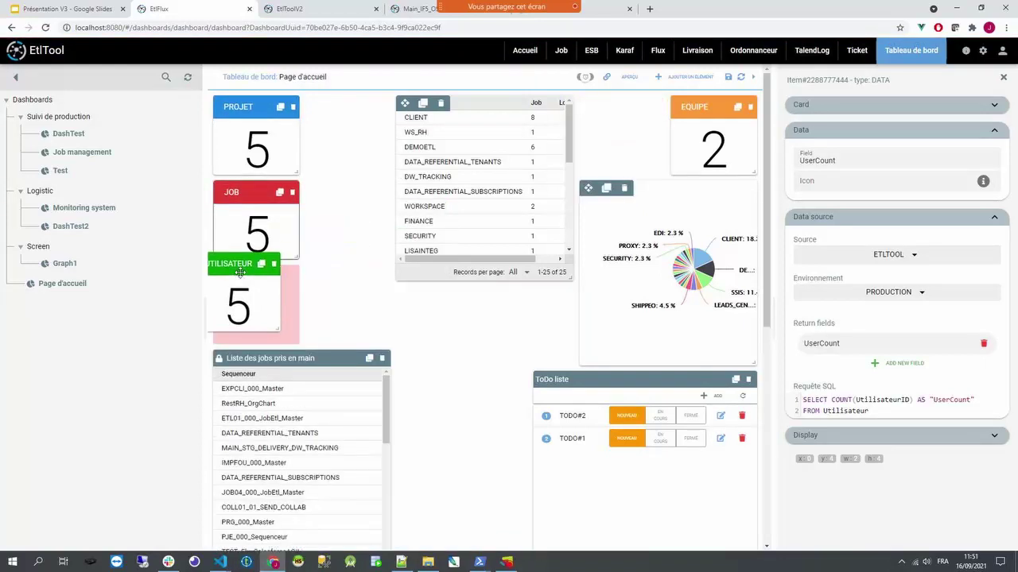
drag(700, 106, 247, 364)
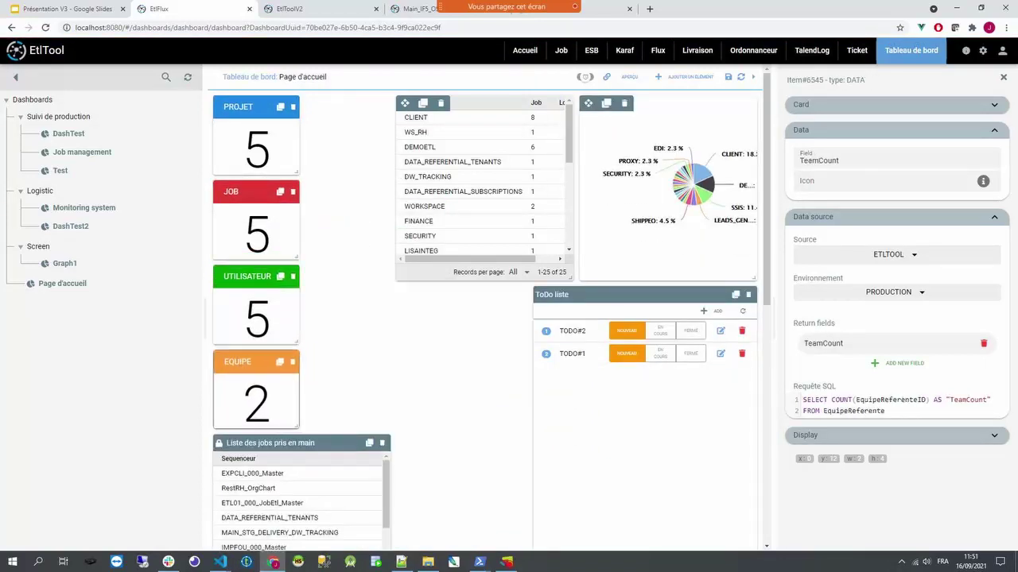
- Move the Liste des jobs pris en main beside ToDo liste and check the project table's data source
drag(260, 442, 385, 301)
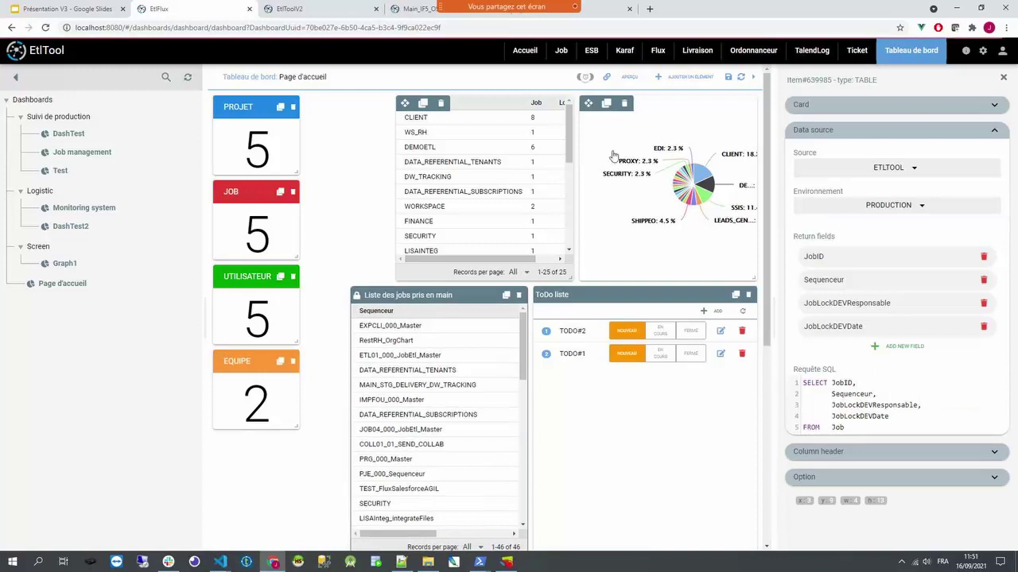
scroll(367, 353, down, 2)
scroll(329, 307, up, 2)
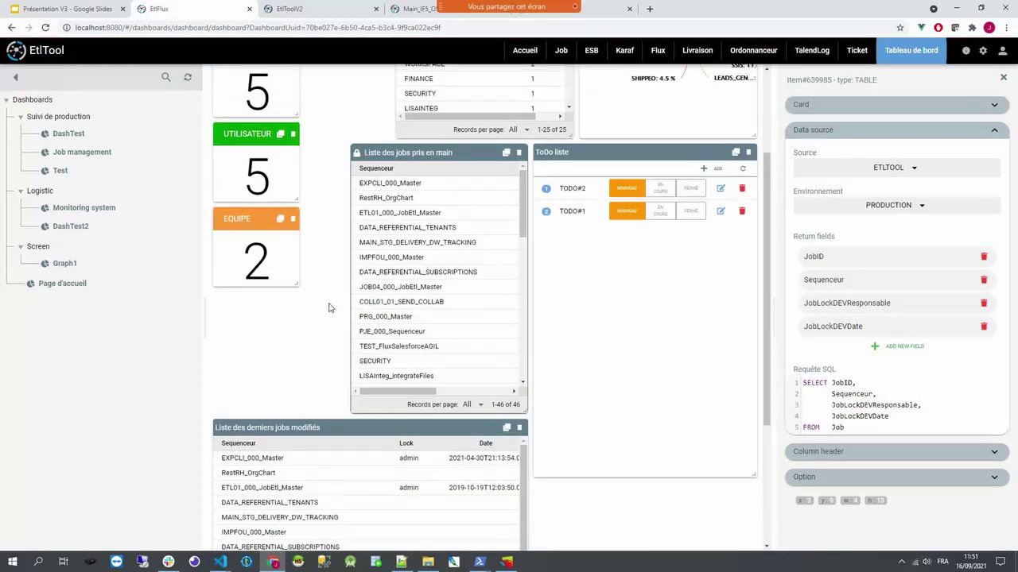
click(404, 104)
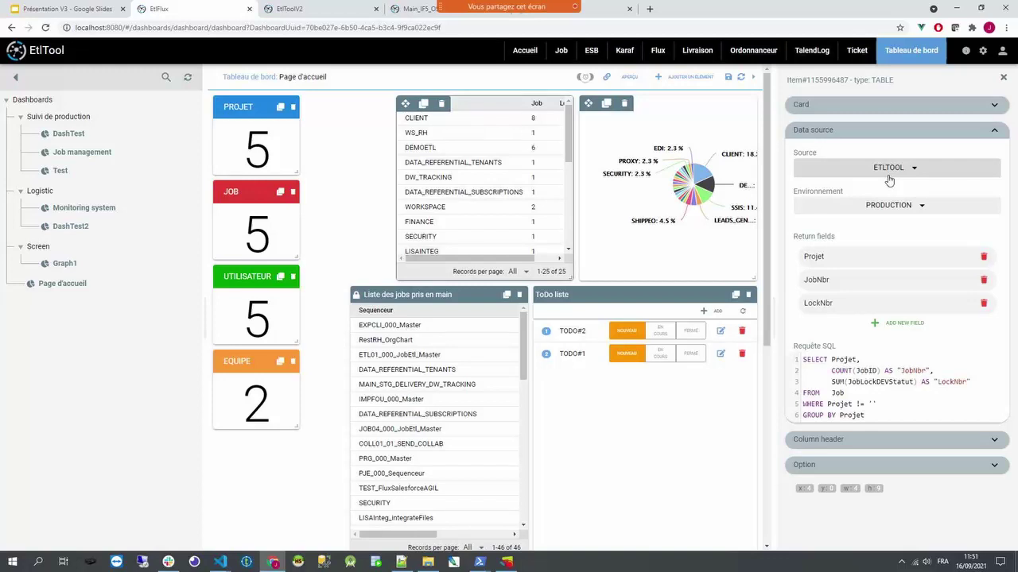
click(1003, 77)
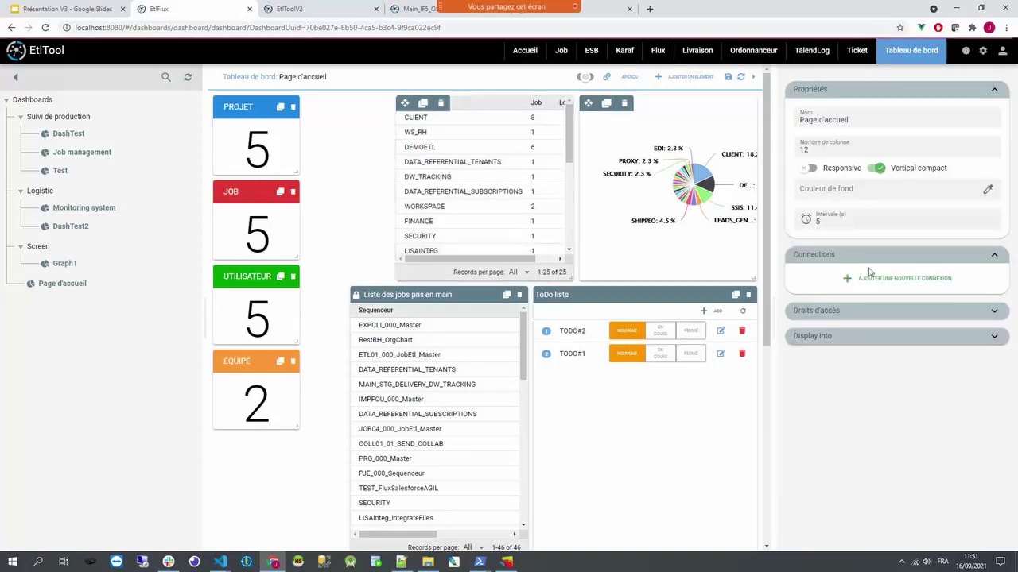
- Add two empty data connections to Page d'accueil, browse the addable element types, then open DashTest
click(867, 277)
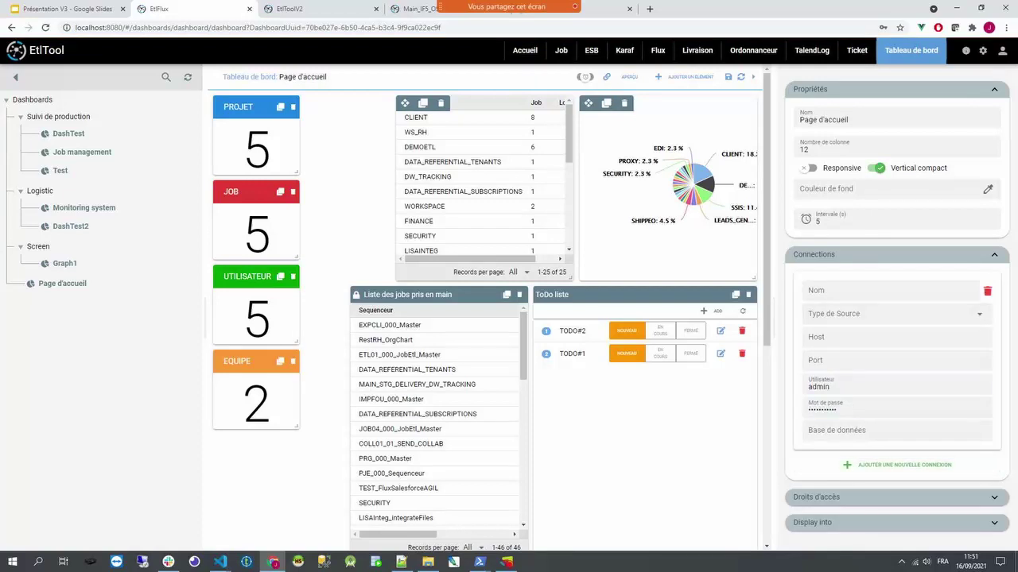
click(867, 474)
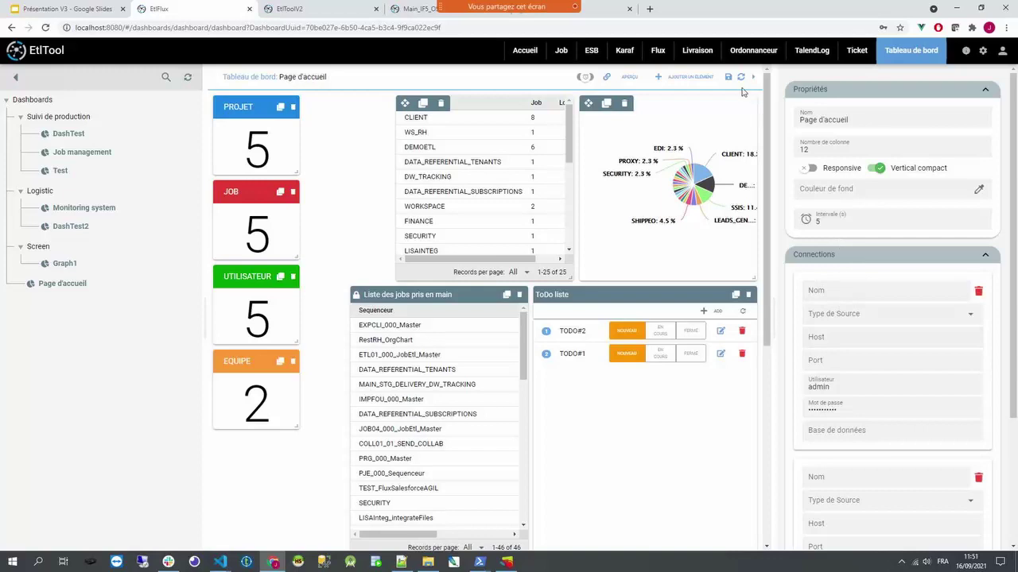
click(687, 77)
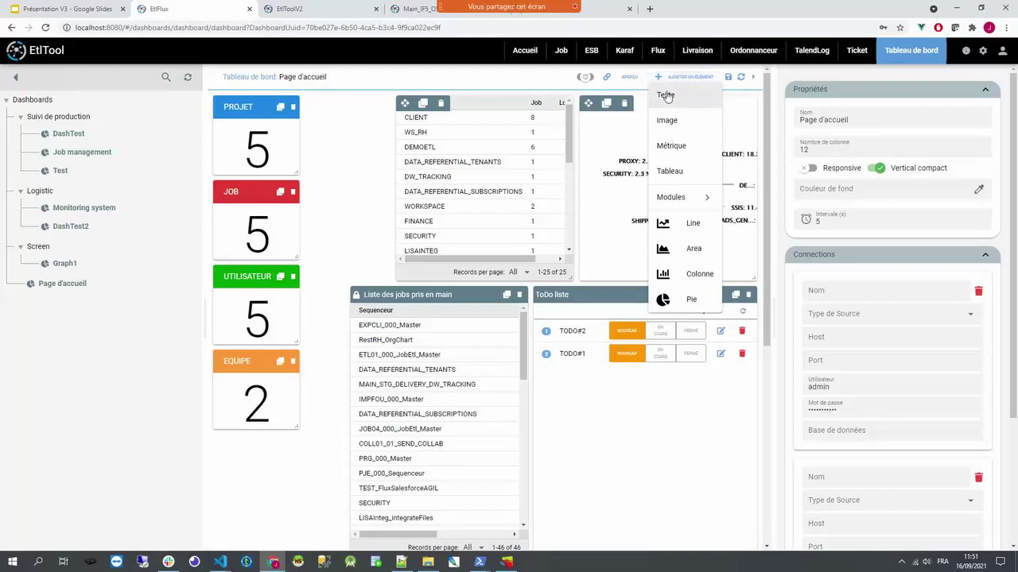
click(666, 96)
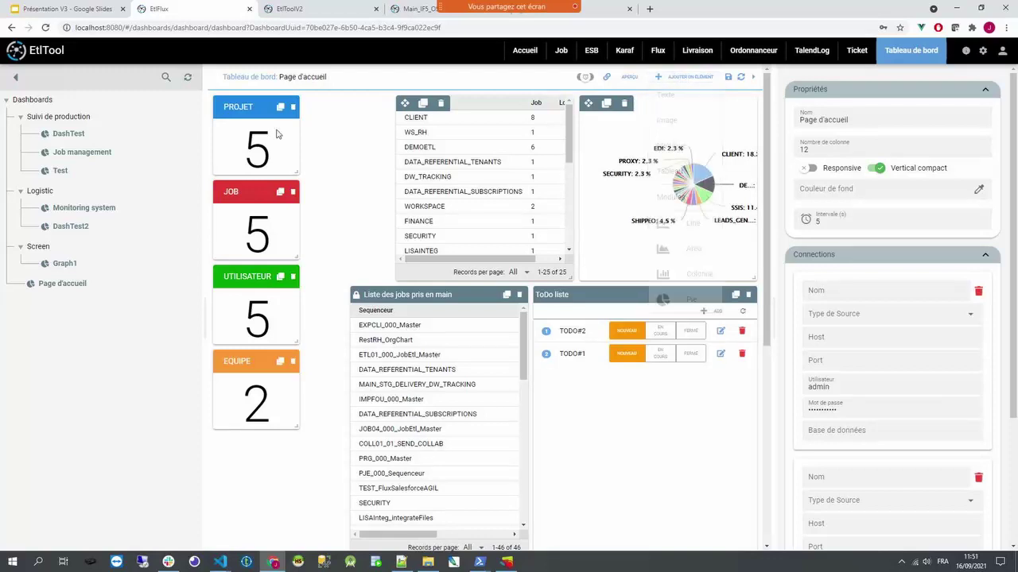
click(67, 134)
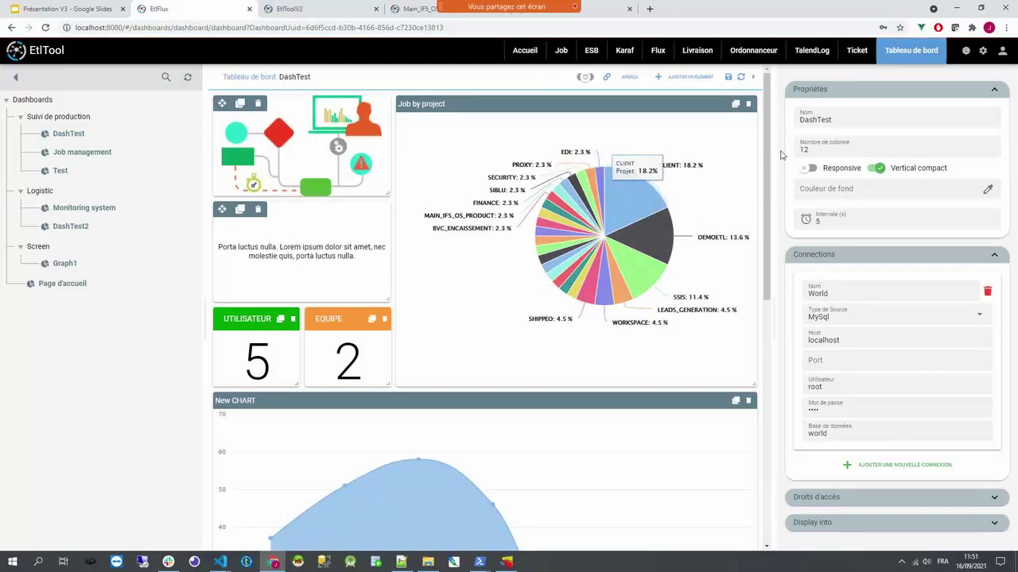
- Browse the Ajouter un élément menu and its Modules submenu, then open Job management
click(686, 79)
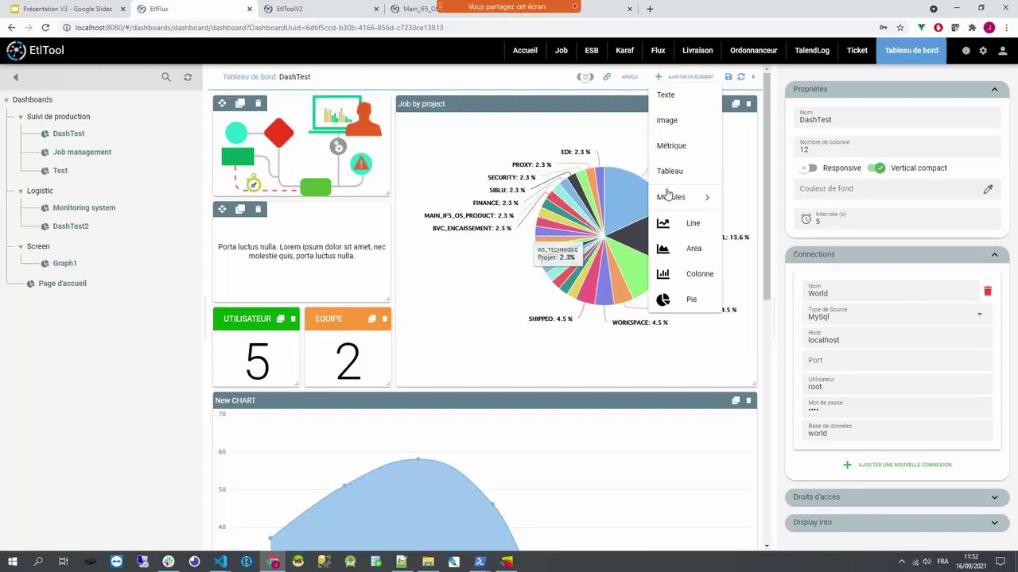
drag(768, 189, 769, 481)
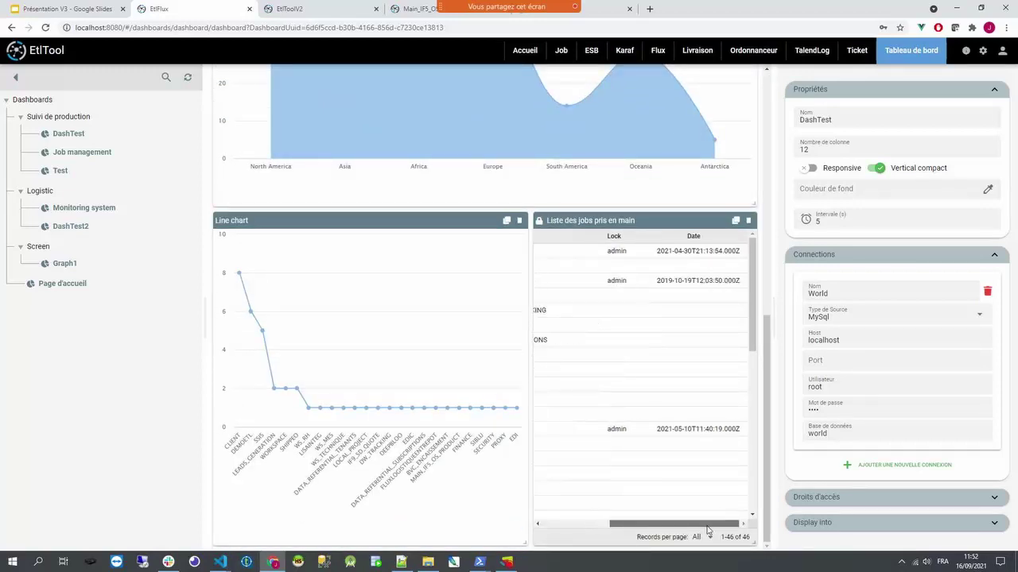
drag(767, 400, 767, 159)
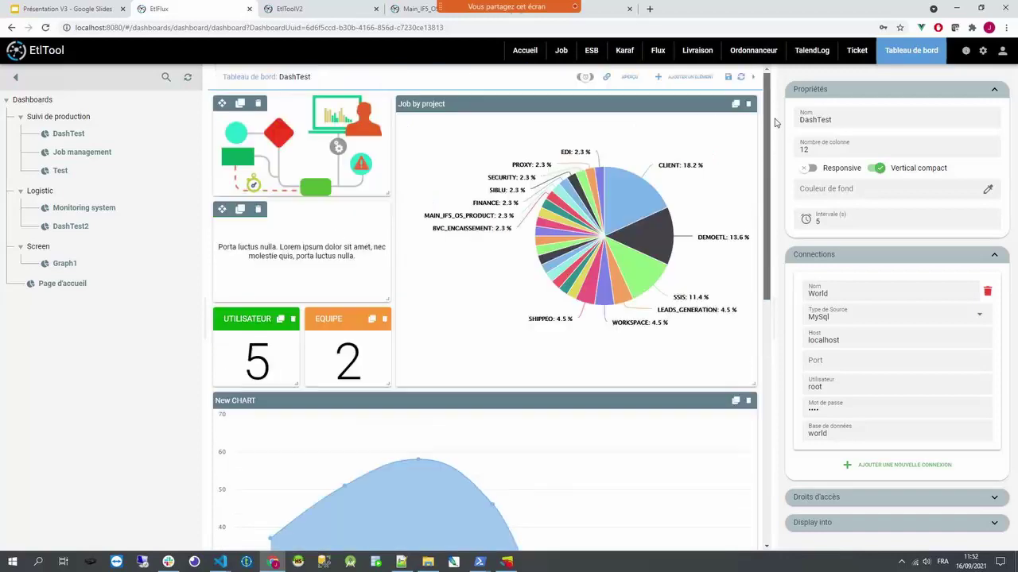
mouse_move(693, 86)
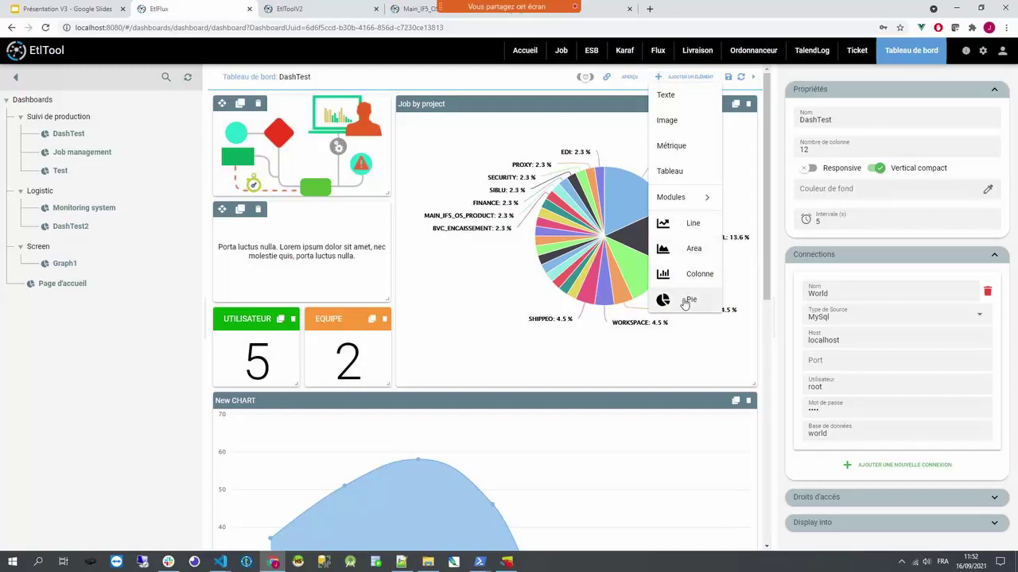
mouse_move(589, 310)
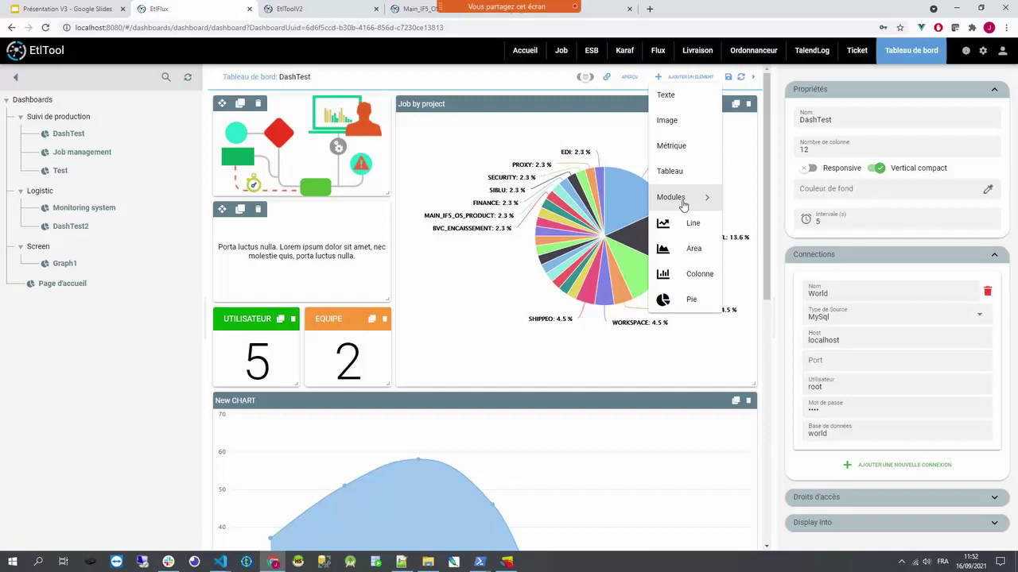
mouse_move(682, 205)
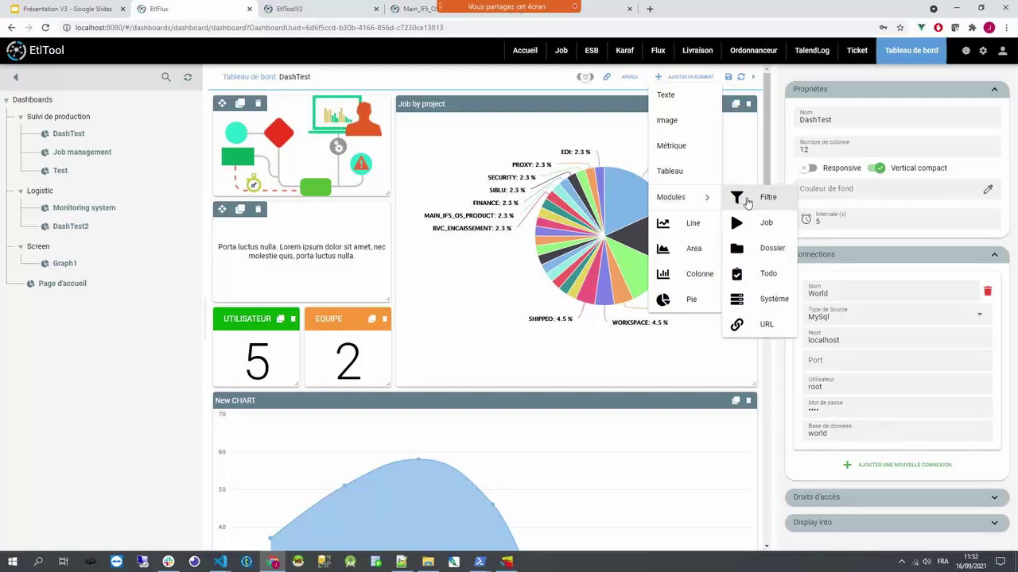
click(83, 153)
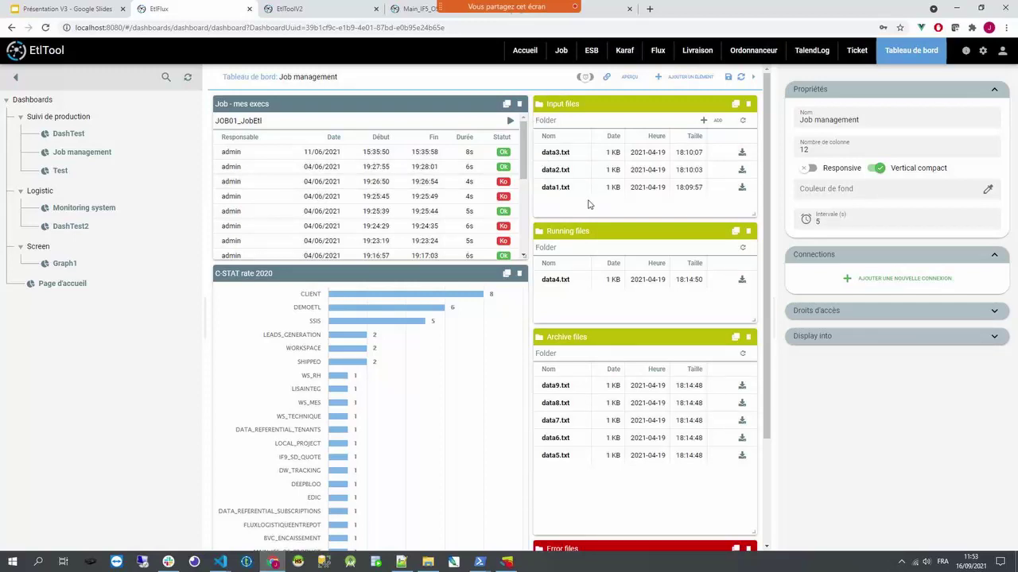
- Review the Input files folder path and JOB01_JobEtl's run dialog without launching, then open Monitoring system
click(604, 109)
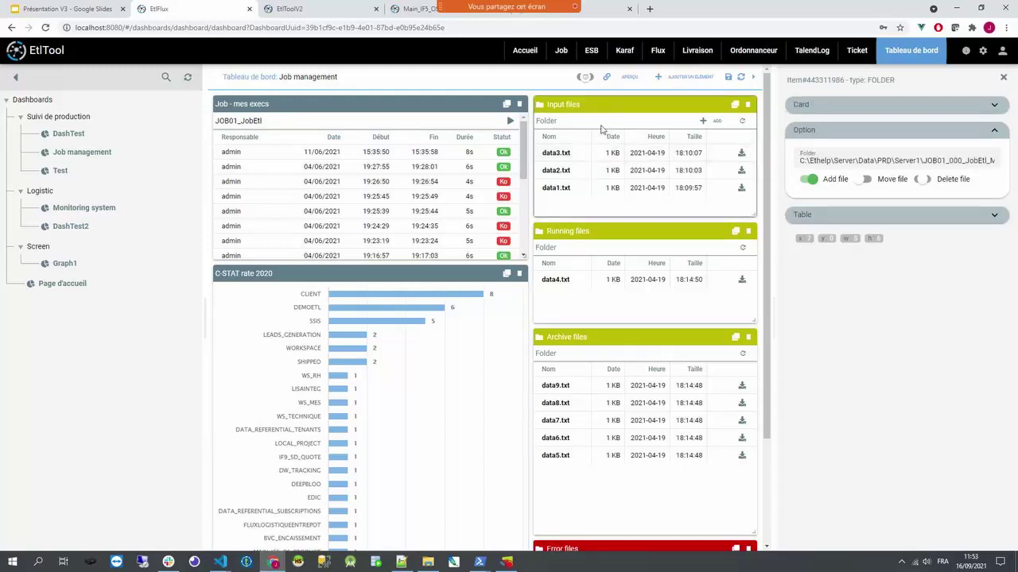
triple_click(843, 161)
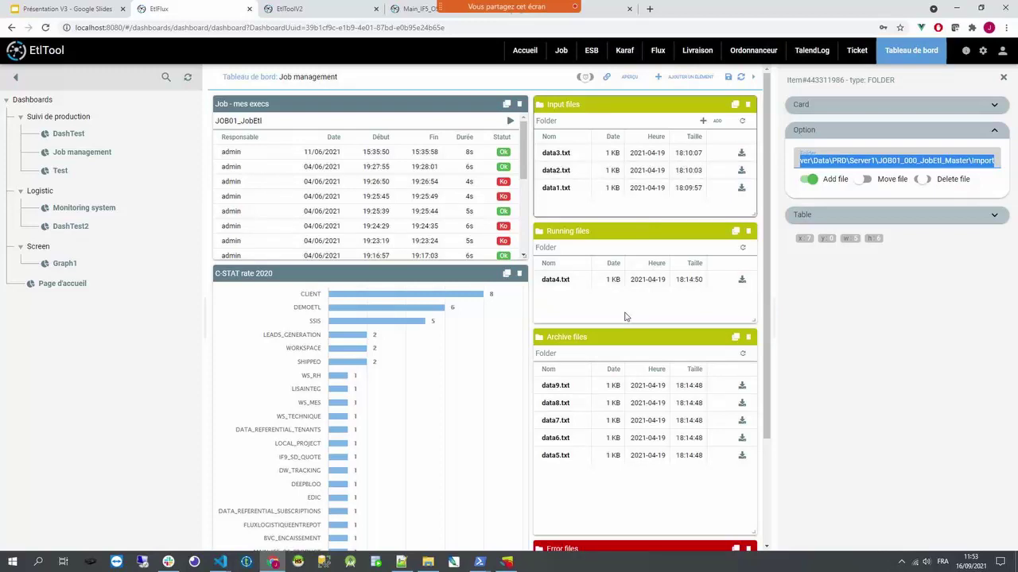
click(347, 104)
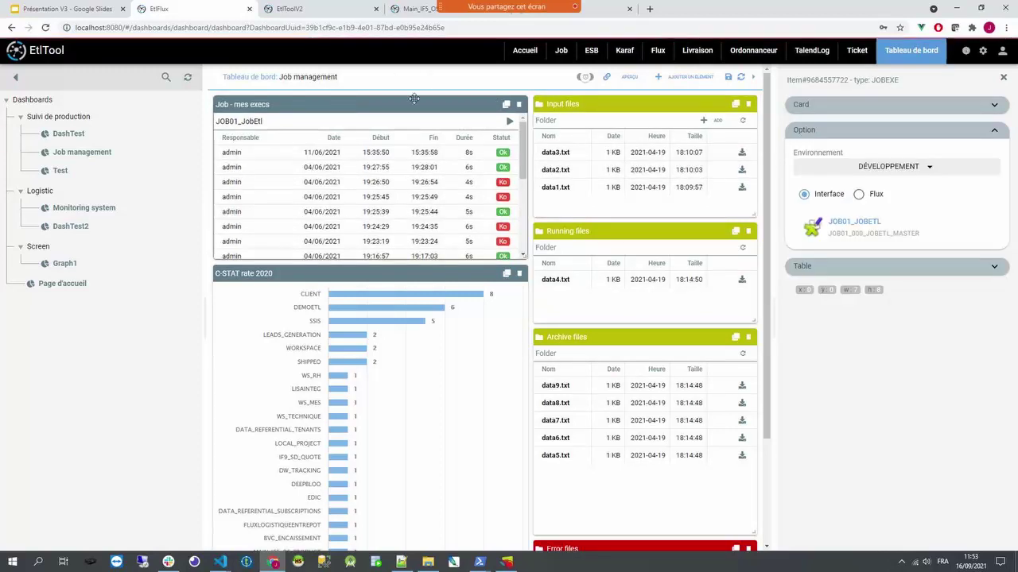
click(511, 125)
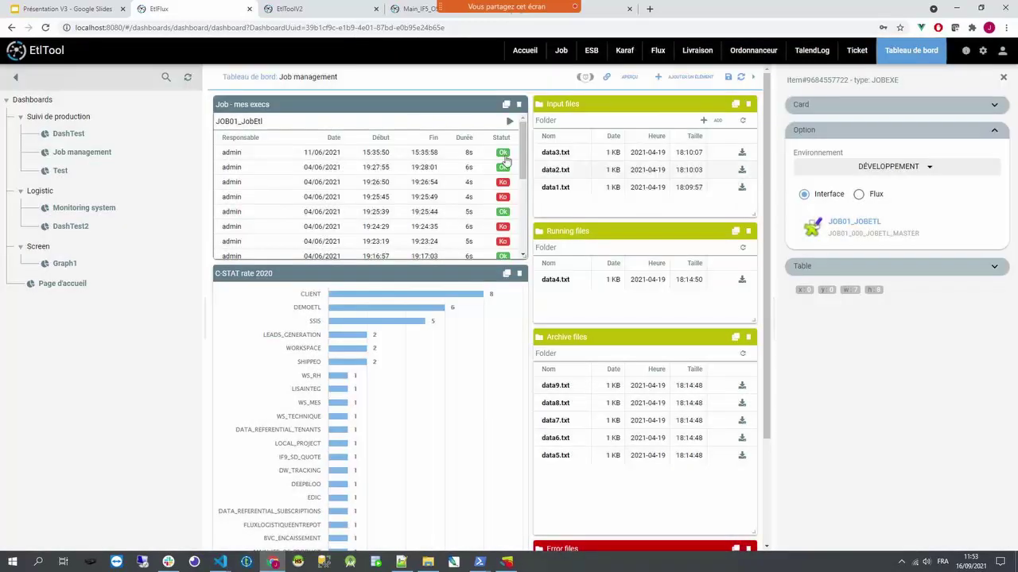
click(647, 195)
click(98, 210)
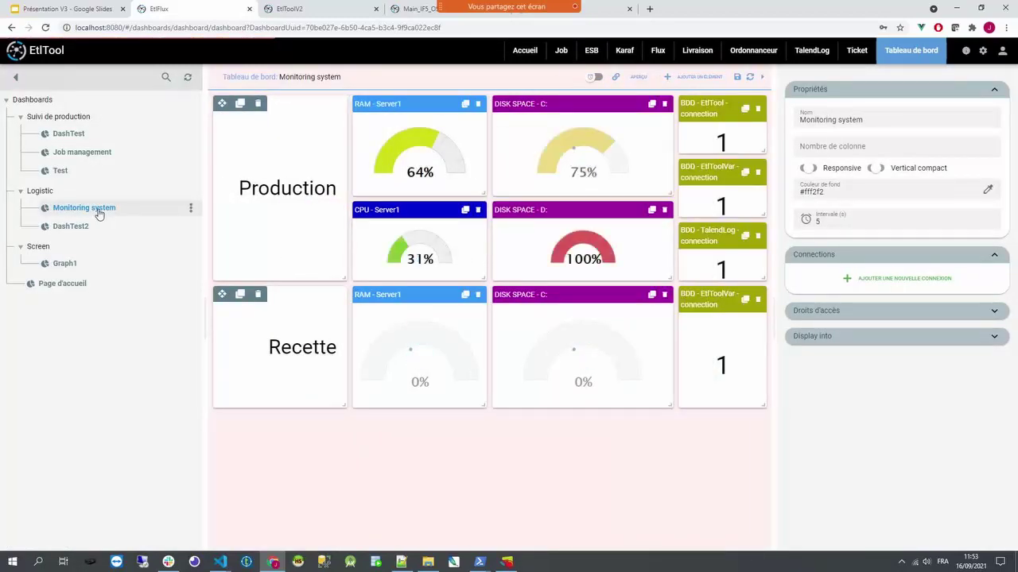
- Inspect the RAM - Server1 gauge's options, then open the Graph1 dashboard
click(398, 97)
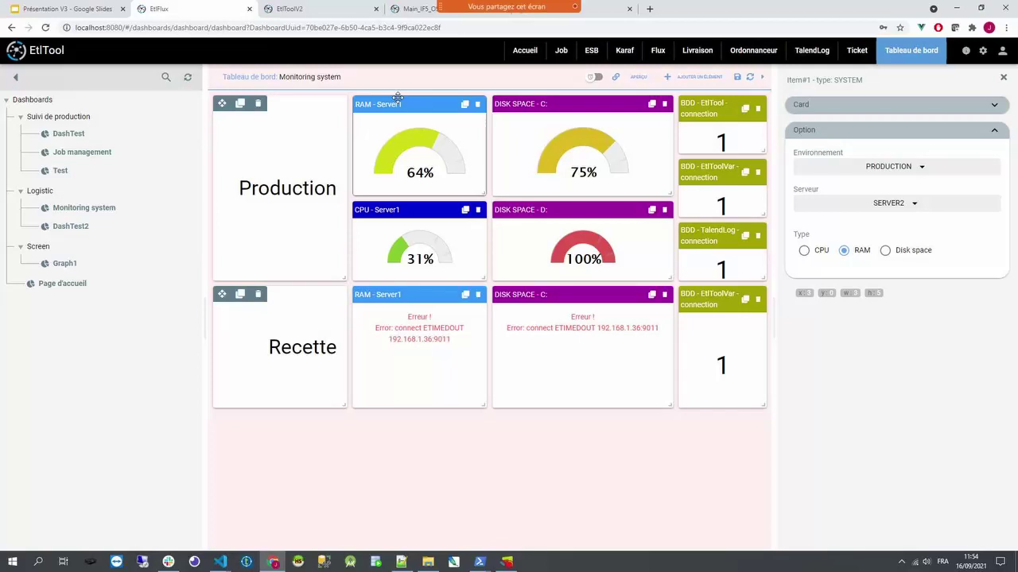
click(71, 264)
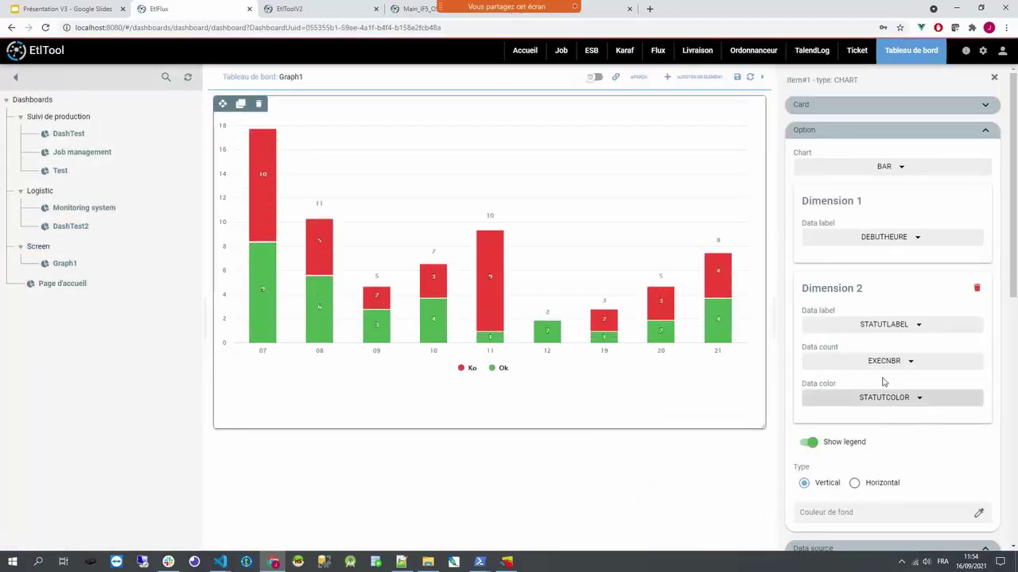
- Add Ordonnanceur to Graph1's Display into menus and review its access rights (three users, Metier group)
scroll(882, 363, down, 3)
scroll(855, 286, down, 3)
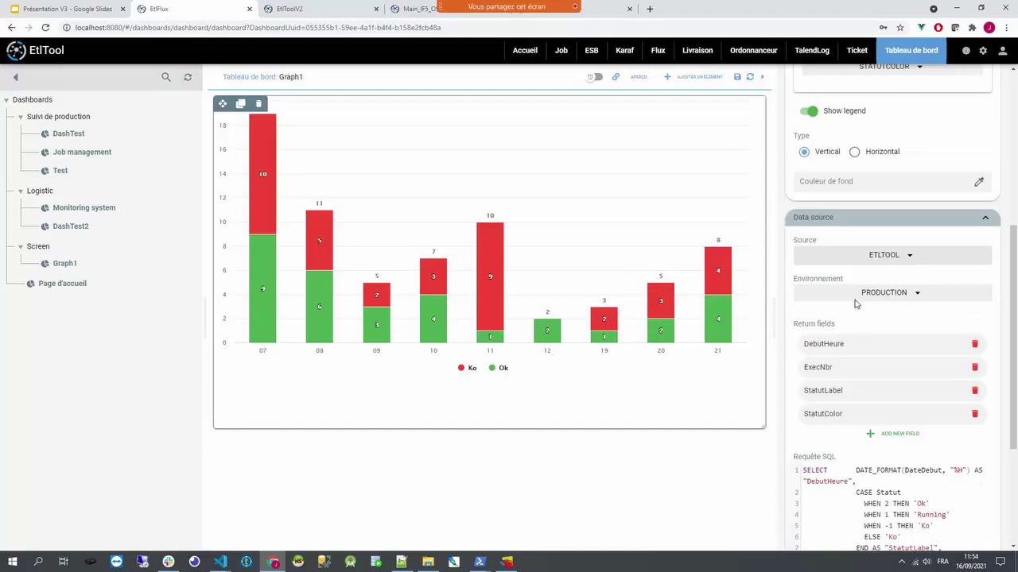
scroll(919, 187, up, 5)
scroll(919, 186, up, 2)
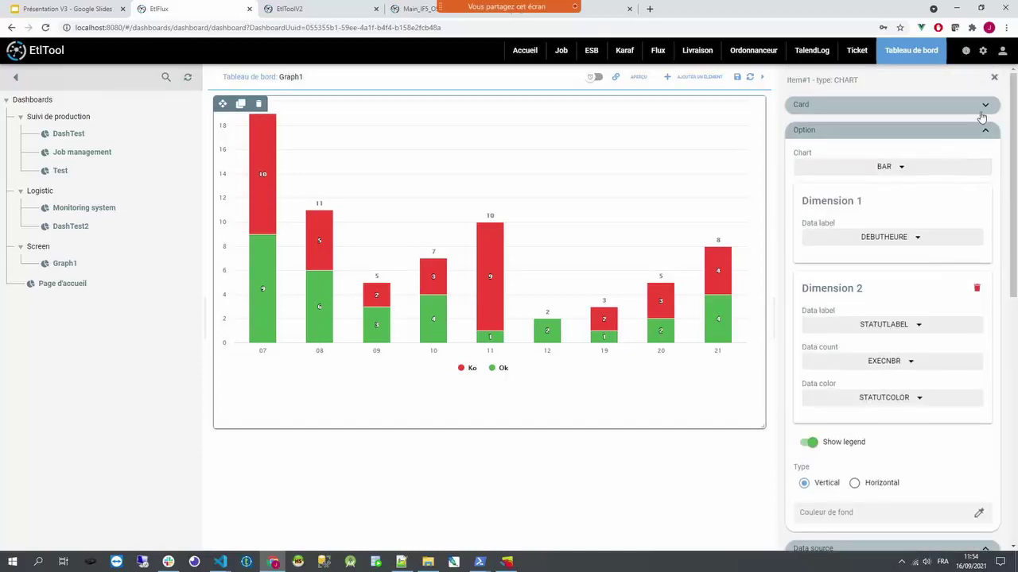
click(994, 81)
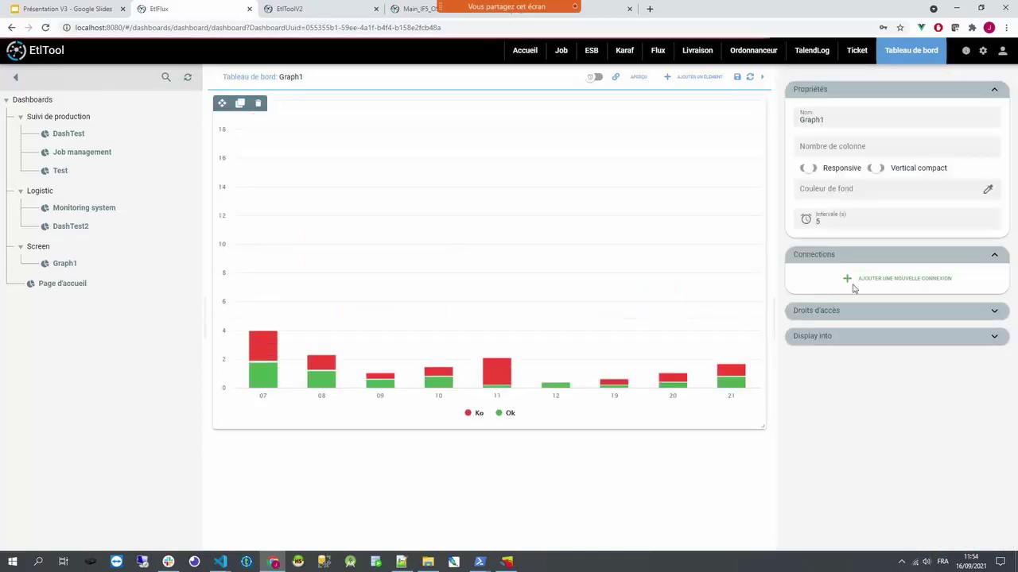
click(814, 338)
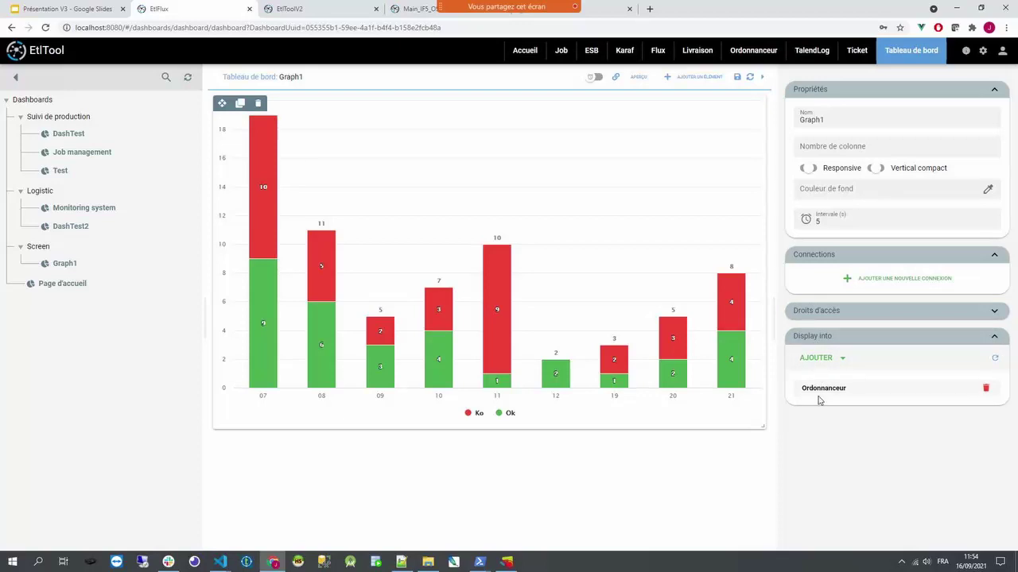
click(814, 358)
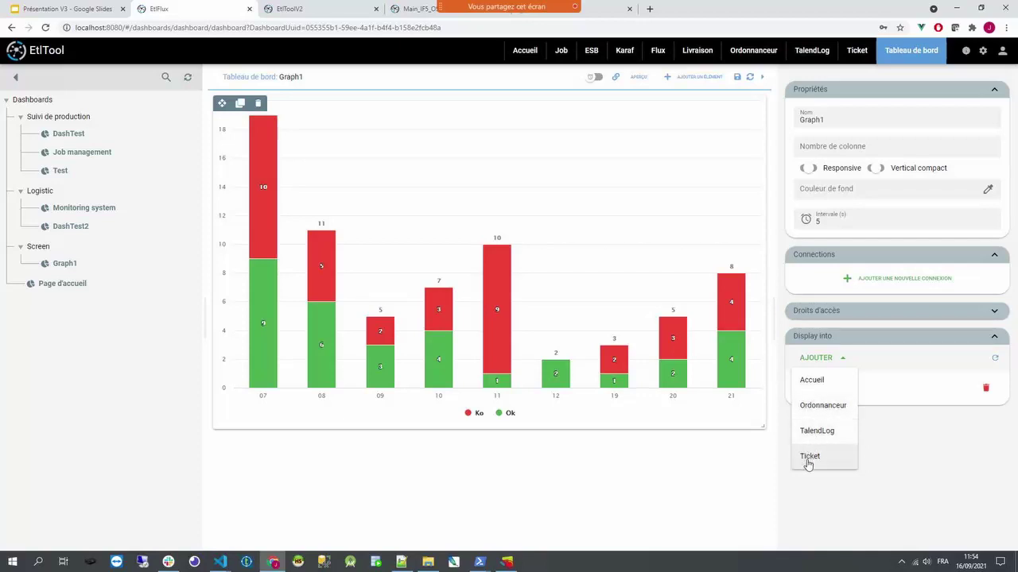
click(849, 406)
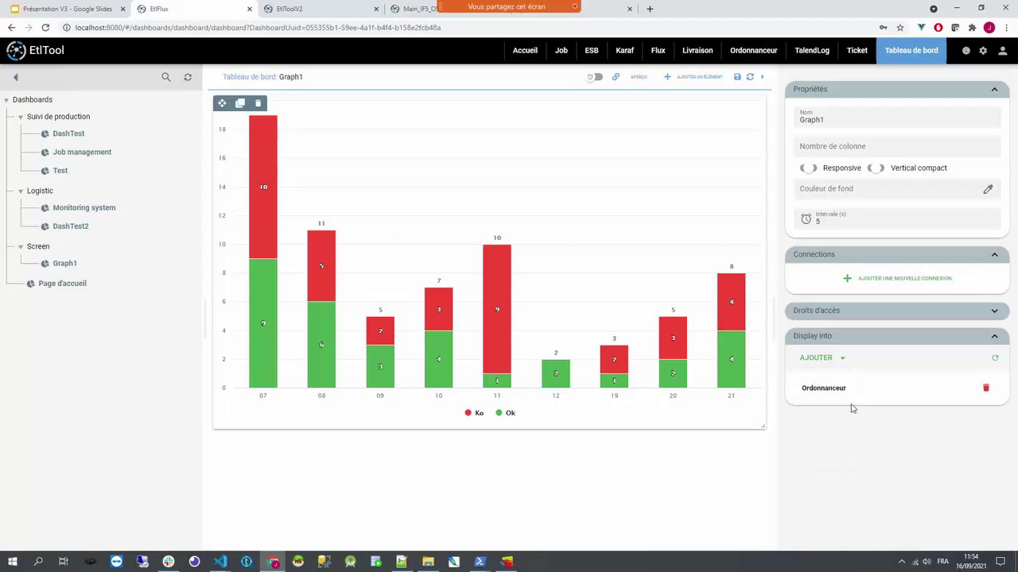
click(827, 312)
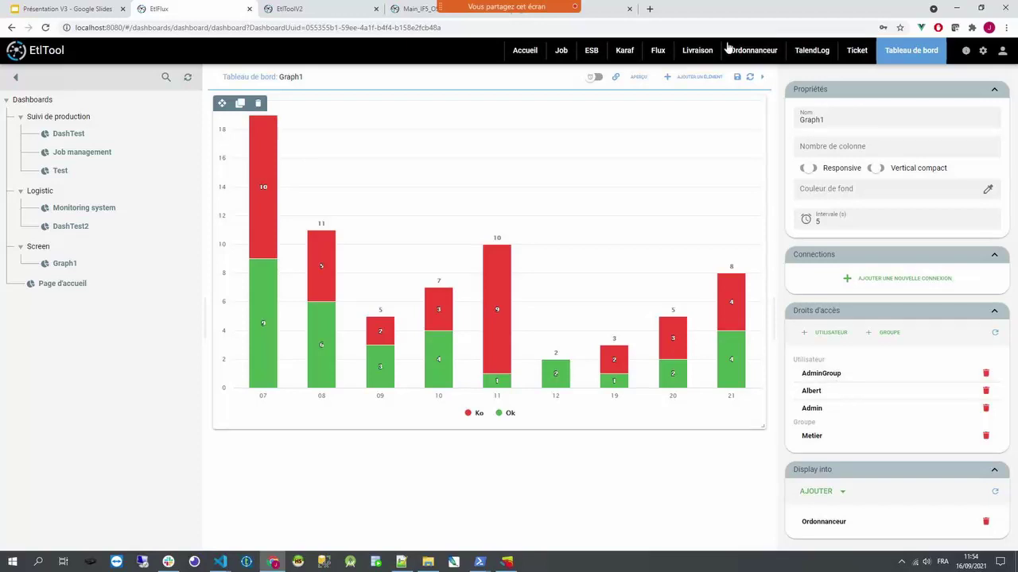
click(768, 53)
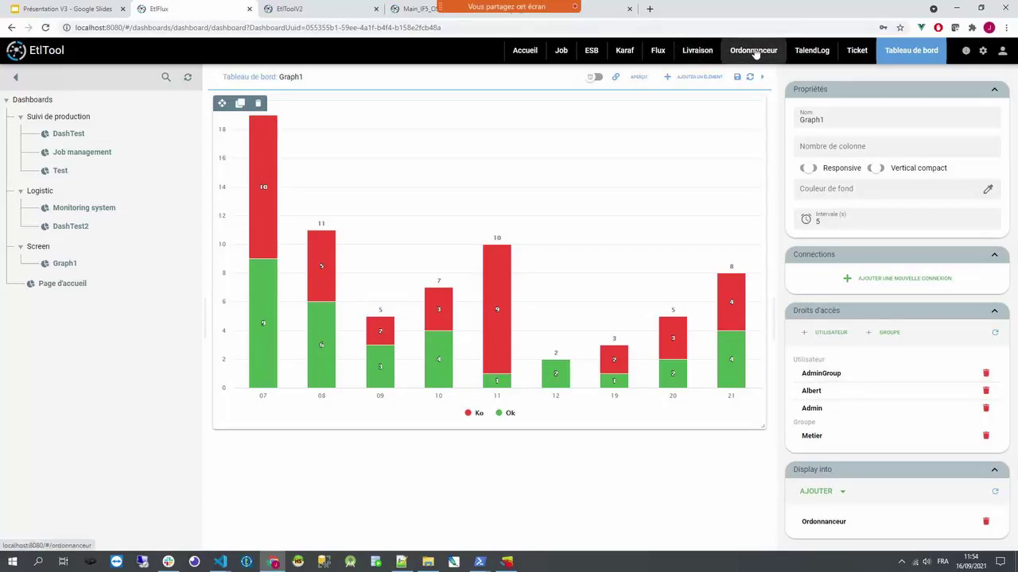
- View the GRAPH1 tab under Ordonnanceur, then reopen the DashTest dashboard
click(990, 78)
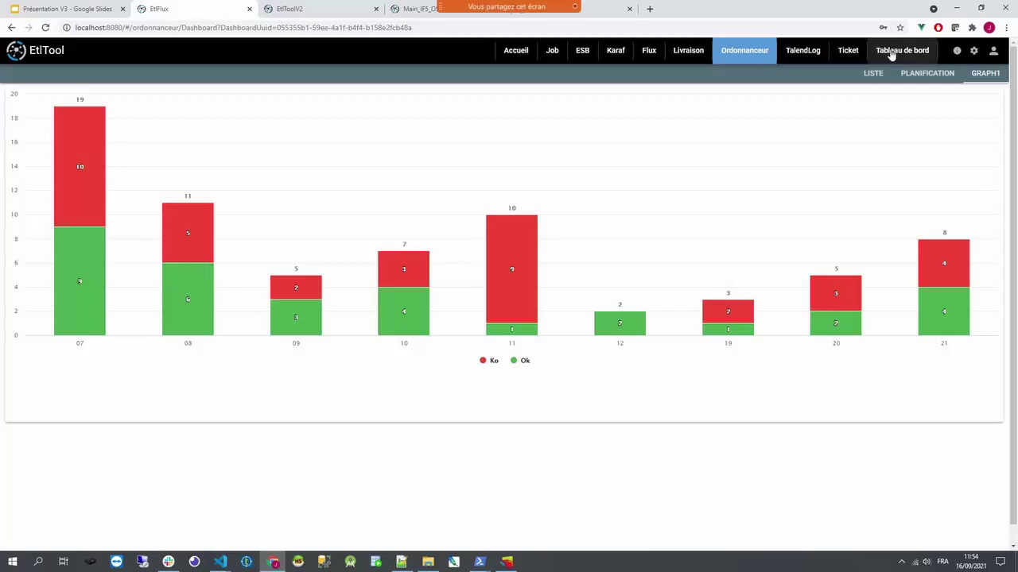
click(891, 53)
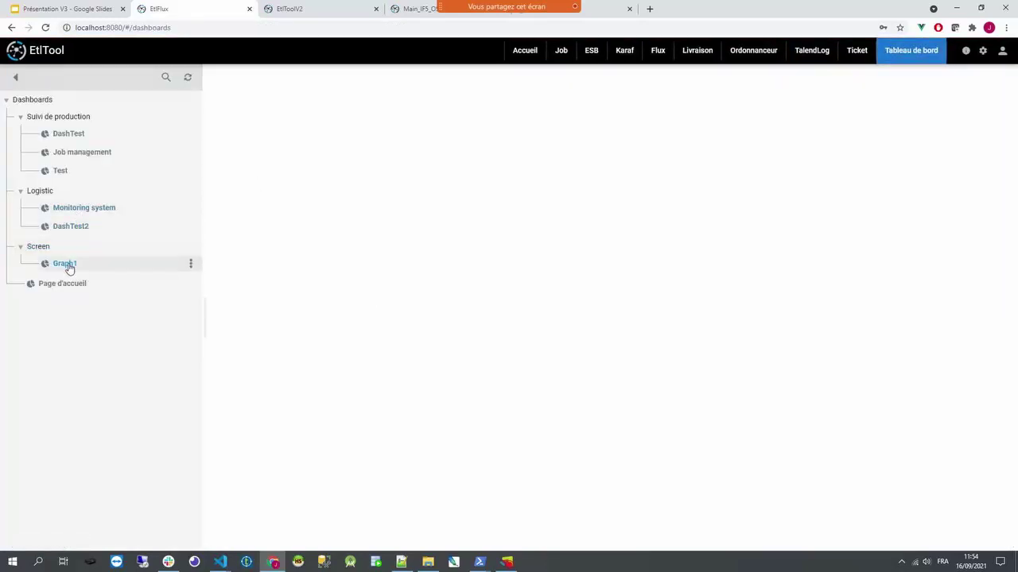
click(74, 135)
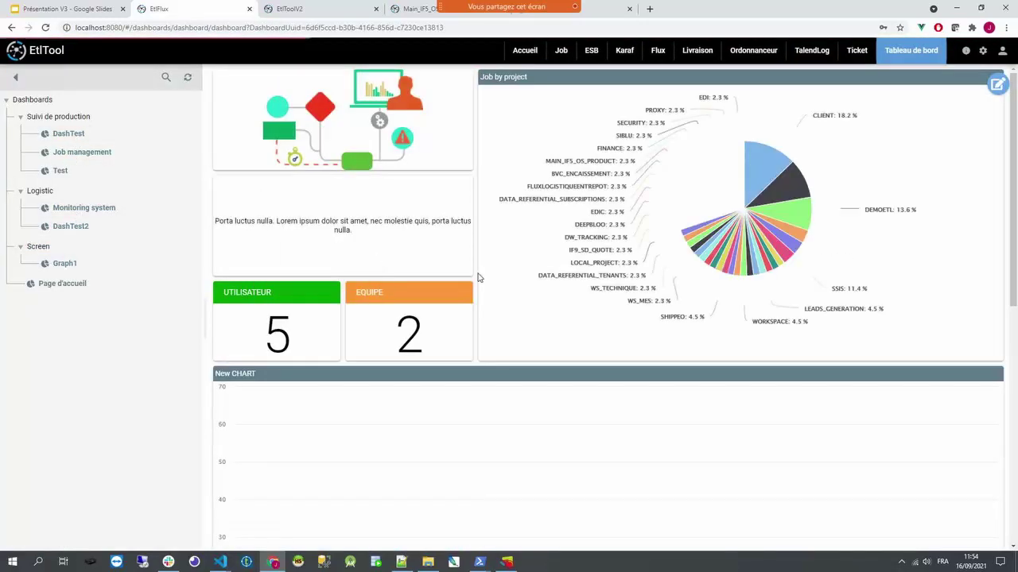
- Open DashTest's Lien externe standalone view in a new tab, then return to the EtlTool tab
click(997, 85)
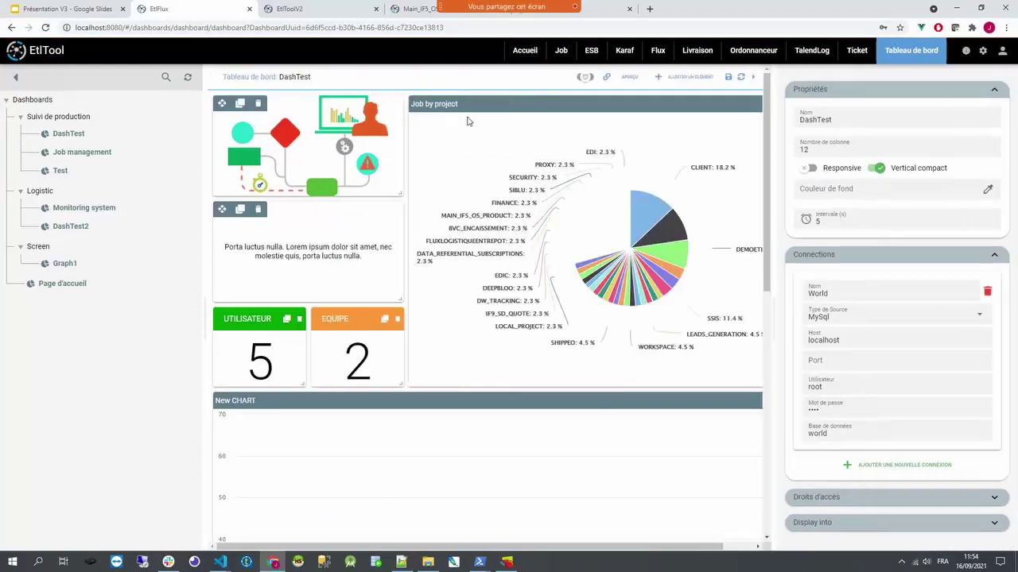
click(606, 79)
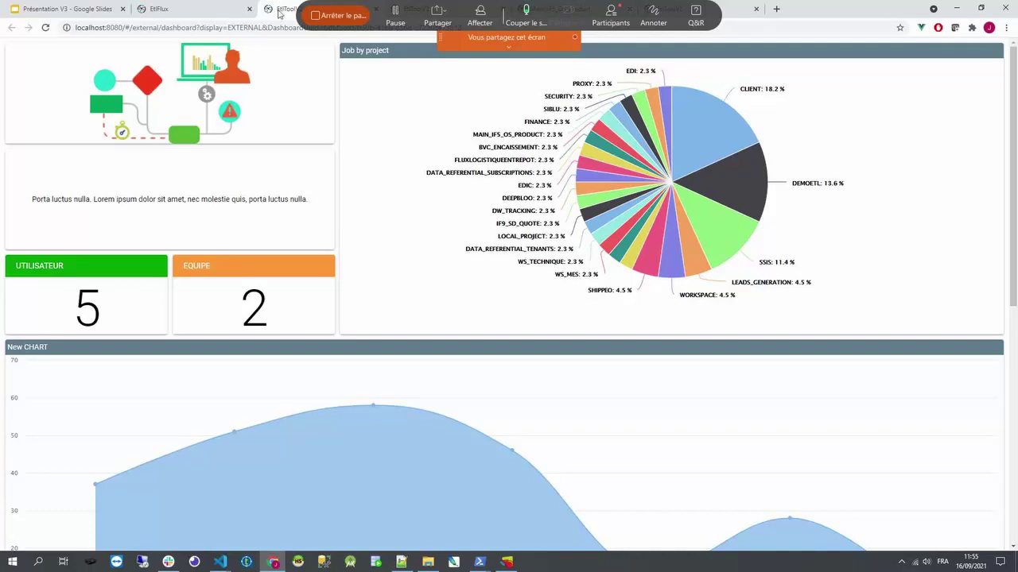
click(219, 16)
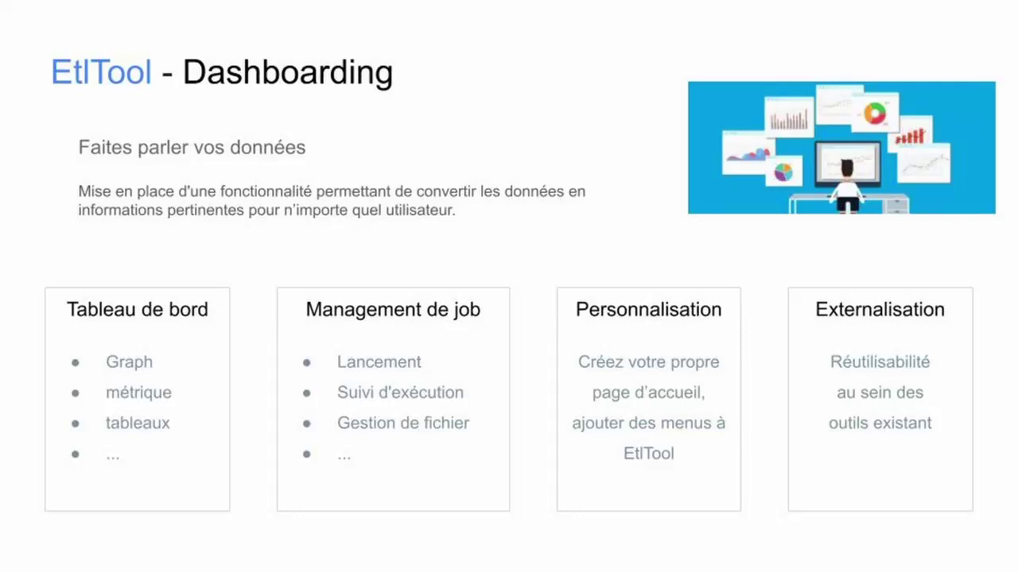
- Advance to the 'EtlTool - Pour quel service?' slide
key(Right)
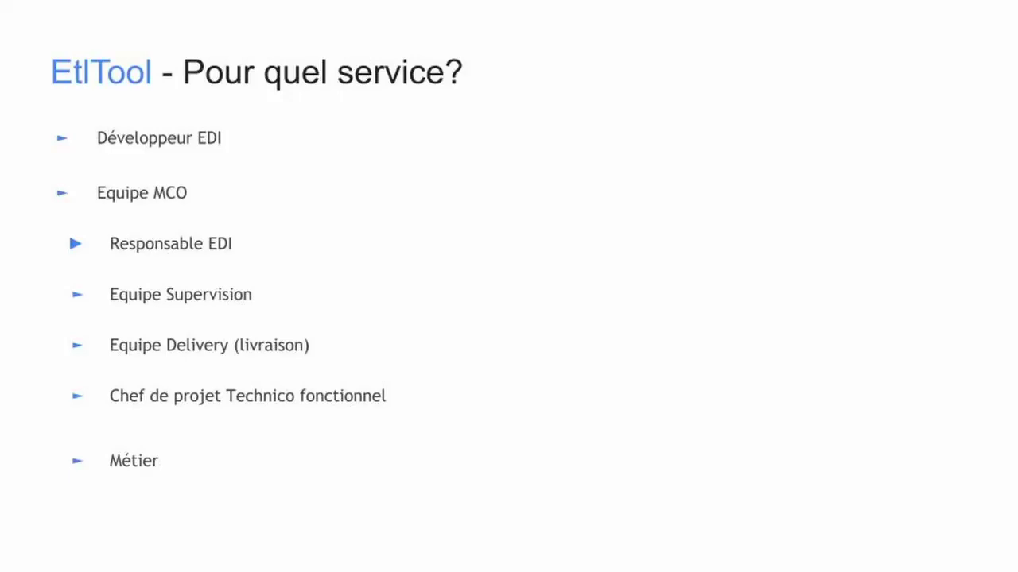